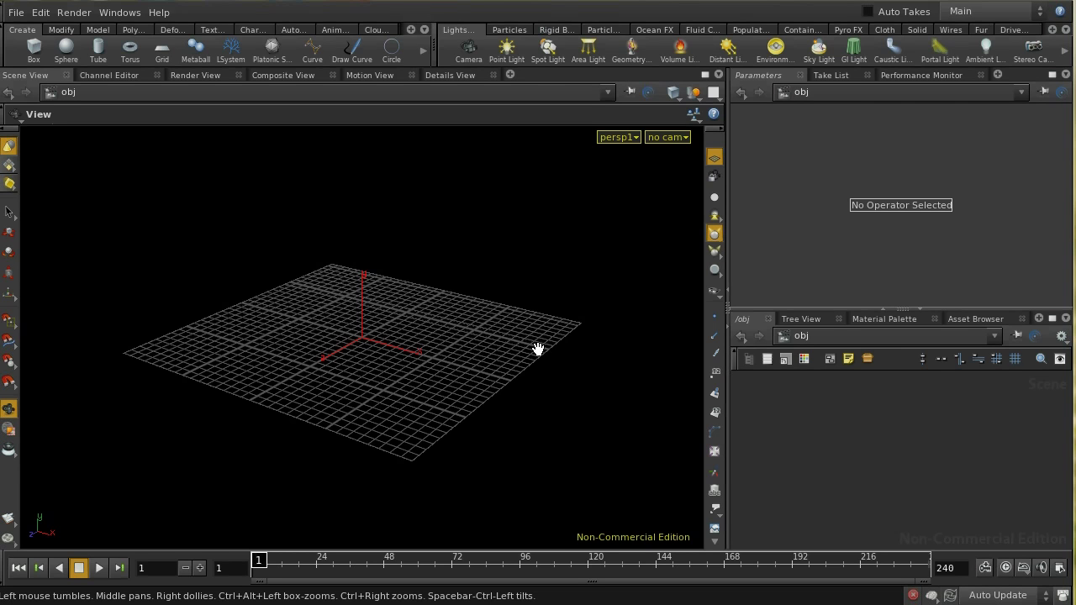
Switch to the img context, create an image network img1 and dive inside it
{"action": "left_click", "coordinate": [815, 335]}
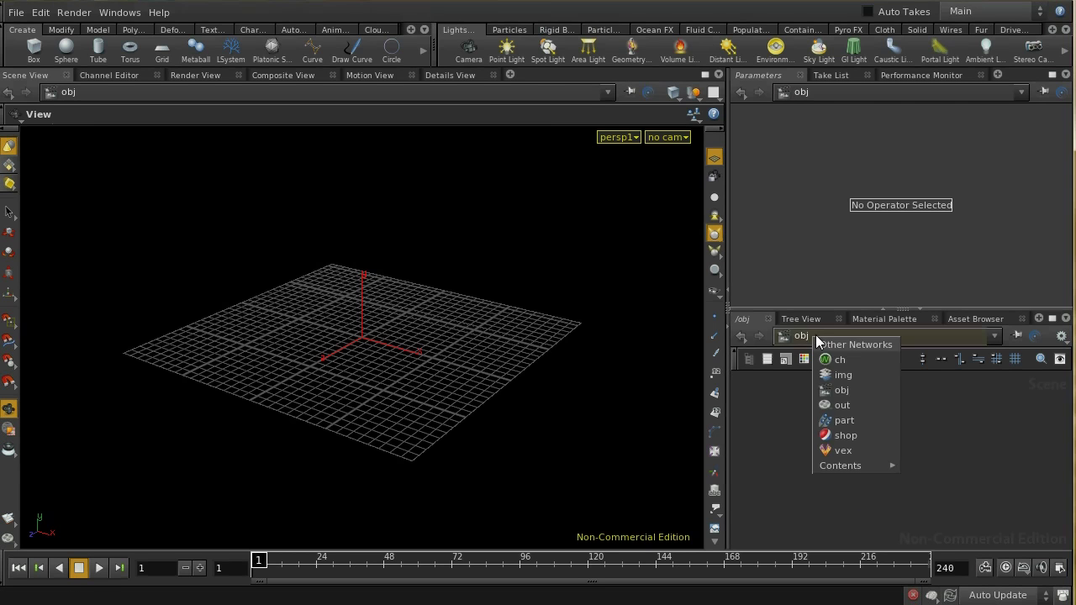
{"action": "left_click", "coordinate": [855, 372]}
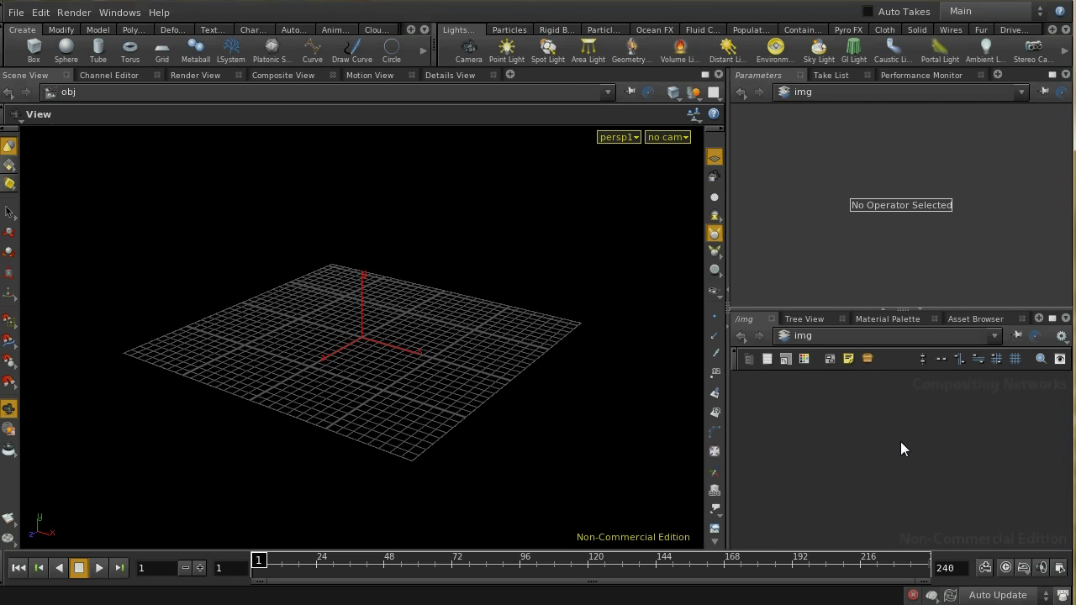
{"action": "key", "text": "Tab"}
{"action": "mouse_move", "coordinate": [939, 486]}
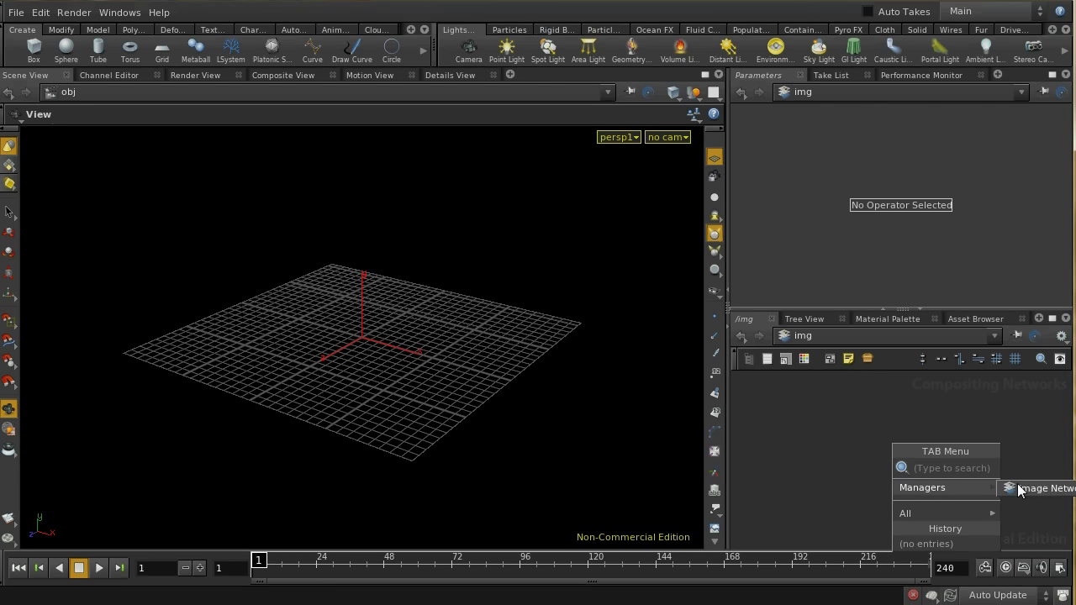
{"action": "left_click", "coordinate": [1018, 487]}
{"action": "left_click", "coordinate": [903, 436]}
{"action": "double_click", "coordinate": [908, 434]}
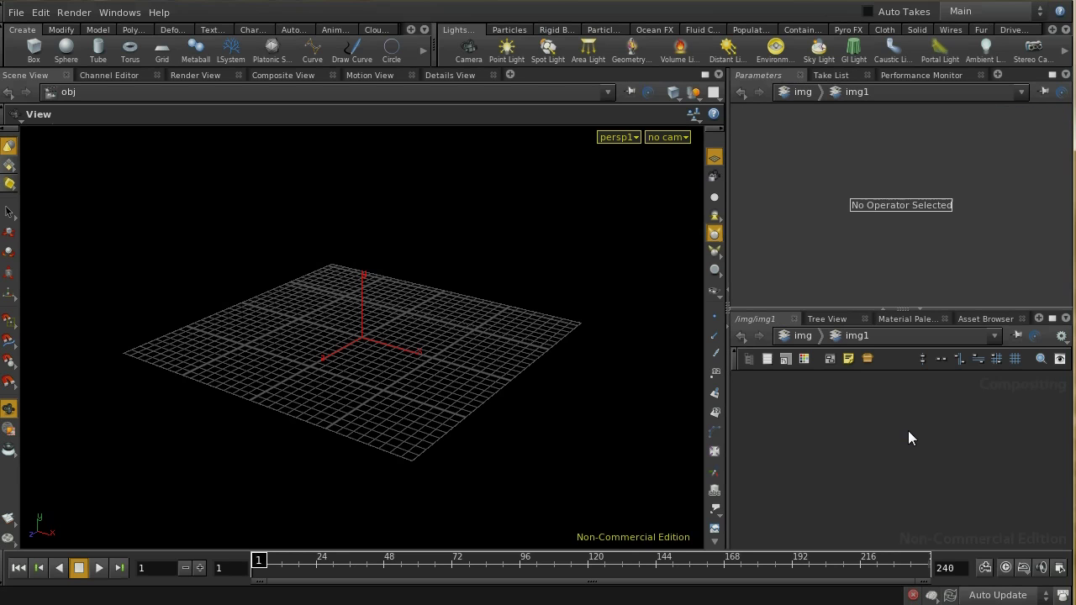
Add a File node loading the $HIP/img/letter.$F.picnc image sequence
{"action": "key", "text": "Tab"}
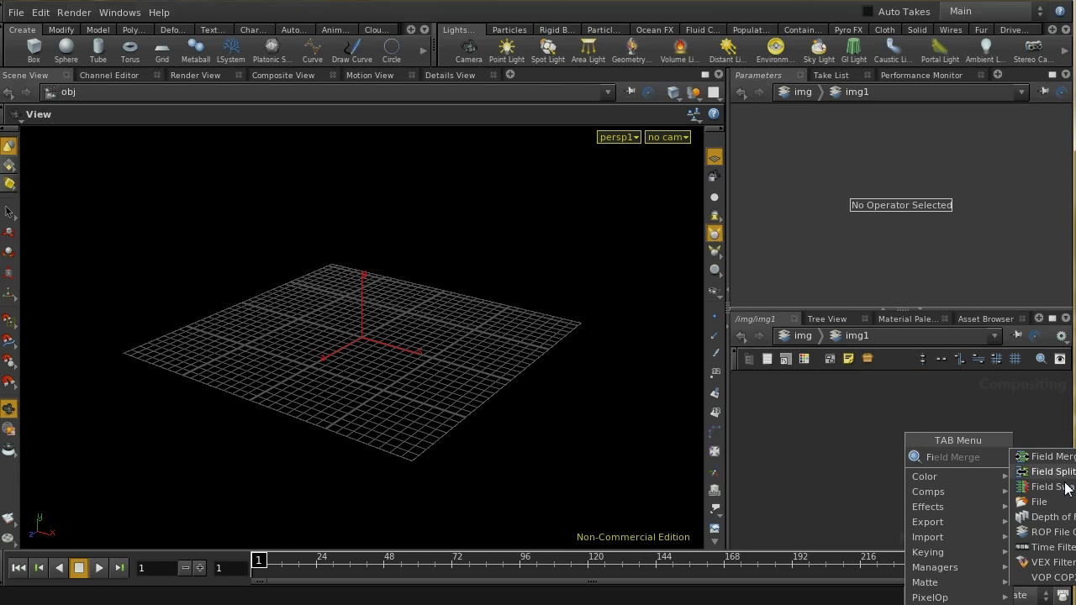
{"action": "left_click", "coordinate": [1066, 502]}
{"action": "left_click", "coordinate": [923, 440]}
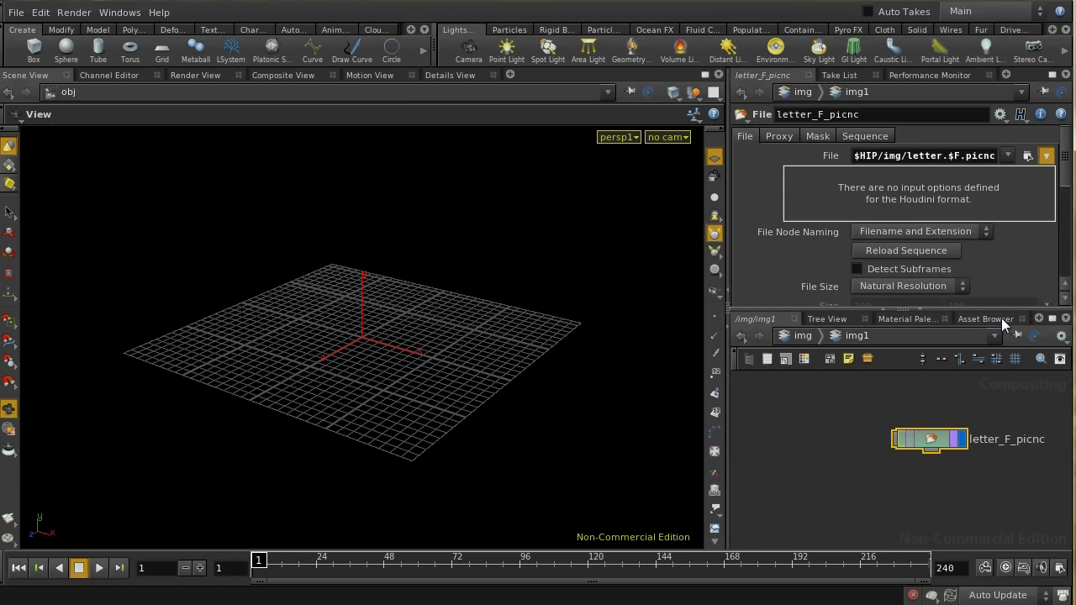
{"action": "left_click", "coordinate": [1028, 157]}
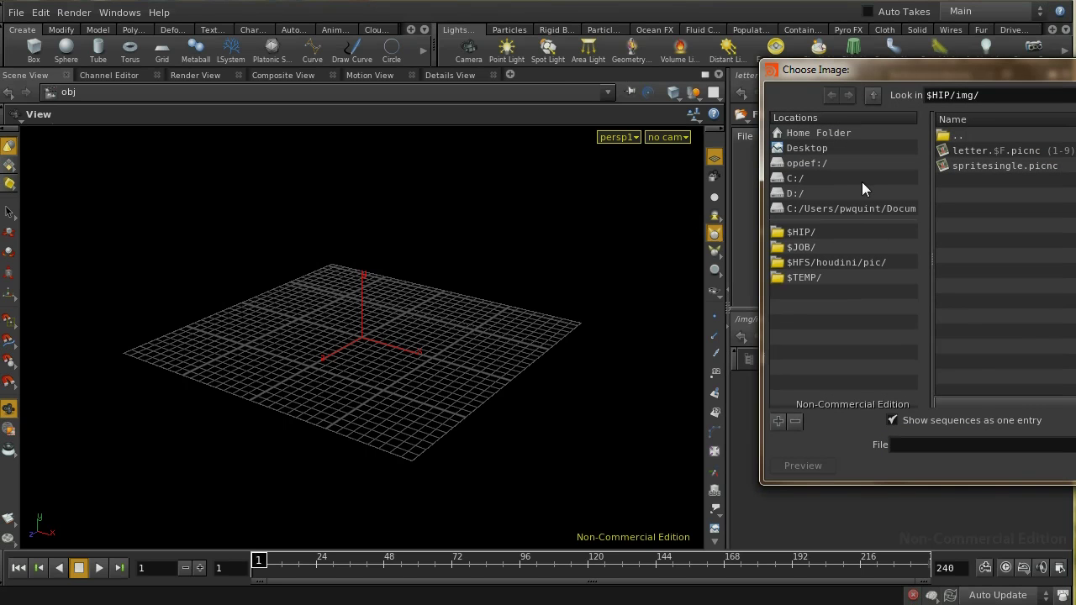
{"action": "left_click", "coordinate": [801, 233]}
{"action": "double_click", "coordinate": [988, 164]}
{"action": "left_click", "coordinate": [997, 151]}
{"action": "key", "text": "Return"}
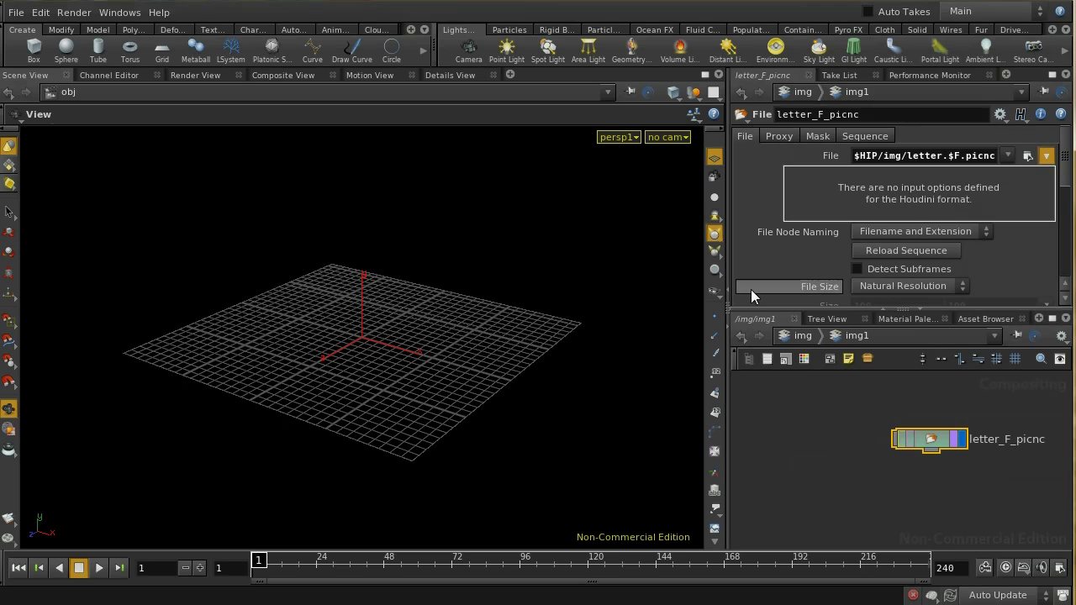
View the letters in the Composite View, stepping forward to I and back to C
{"action": "left_click", "coordinate": [263, 72]}
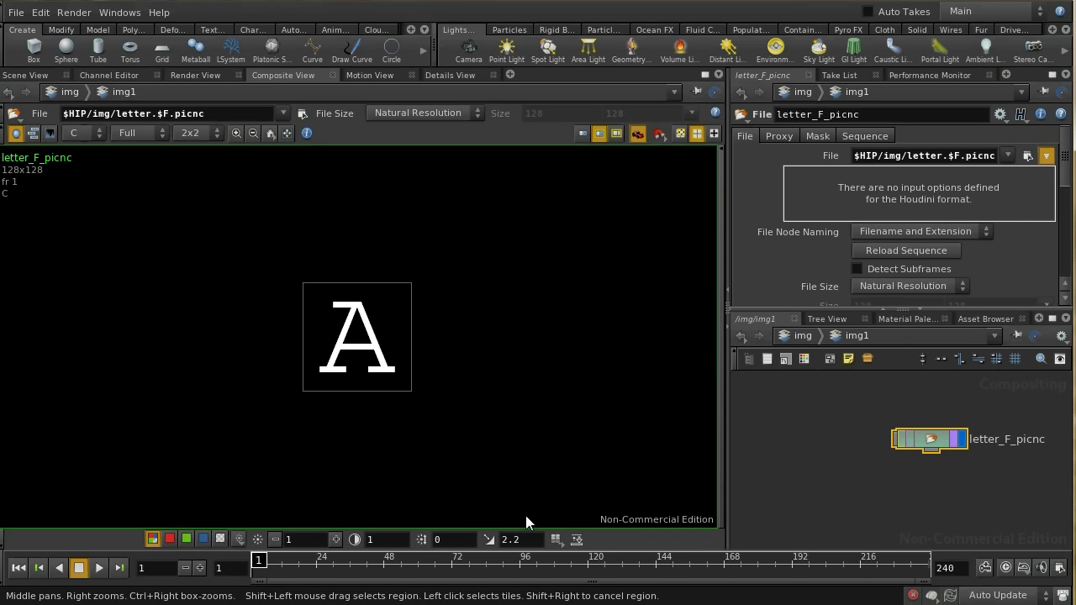
{"action": "left_click", "coordinate": [199, 568]}
{"action": "left_click", "coordinate": [199, 568]}
{"action": "left_click", "coordinate": [200, 569]}
{"action": "left_click", "coordinate": [200, 568]}
{"action": "left_click", "coordinate": [200, 568]}
{"action": "left_click", "coordinate": [199, 569]}
{"action": "left_click", "coordinate": [200, 568]}
{"action": "left_click", "coordinate": [199, 568]}
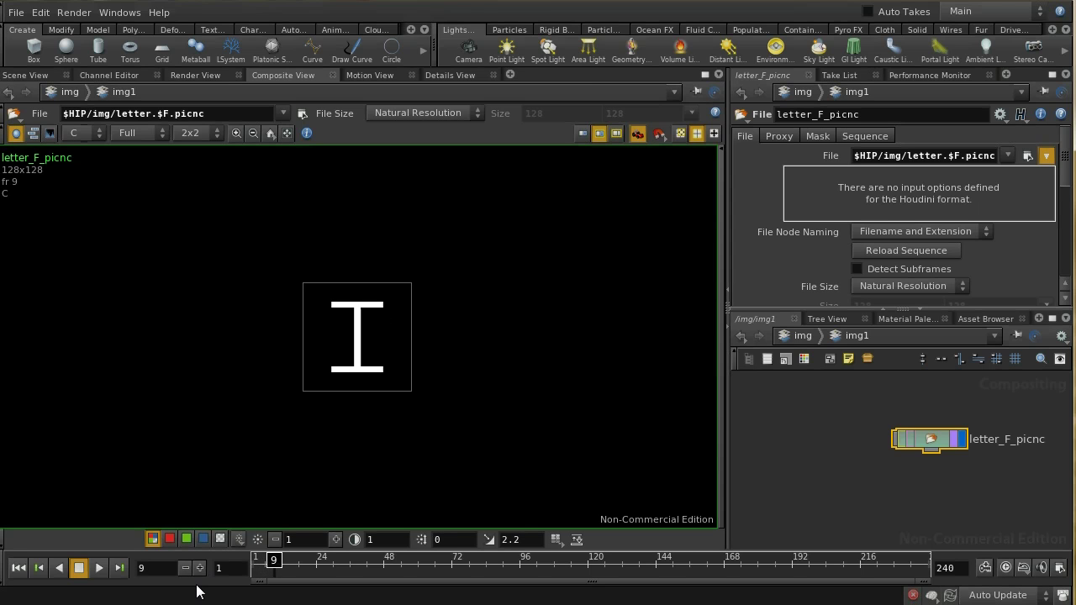
{"action": "left_click", "coordinate": [185, 569]}
{"action": "left_click", "coordinate": [184, 569]}
{"action": "left_click", "coordinate": [185, 569]}
{"action": "left_click", "coordinate": [185, 568]}
{"action": "left_click", "coordinate": [185, 568]}
{"action": "left_click", "coordinate": [185, 568]}
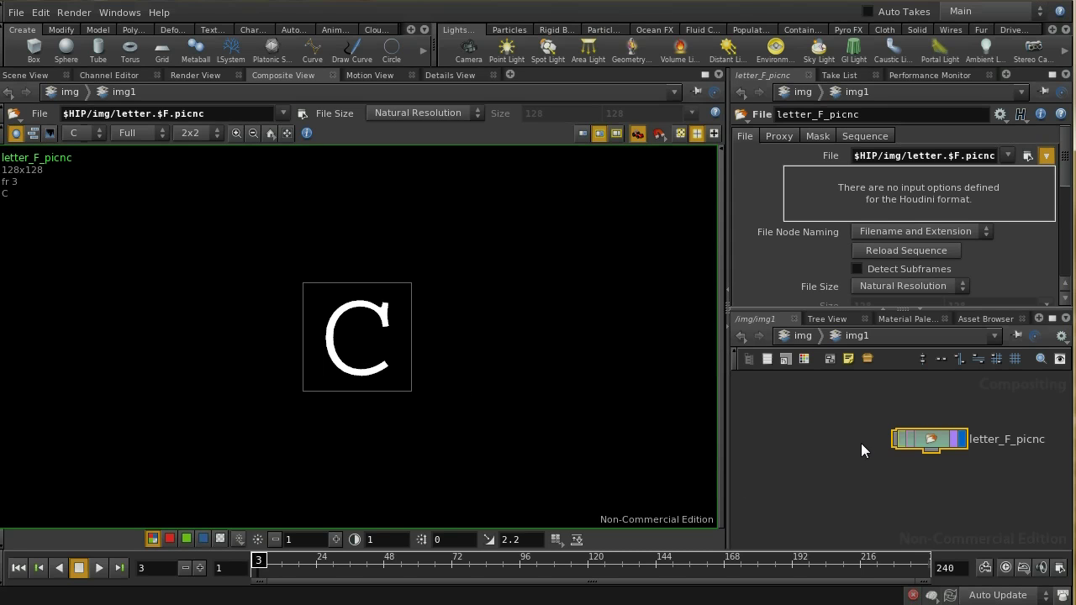
{"action": "middle_click_drag", "start_coordinate": [862, 444], "coordinate": [822, 415]}
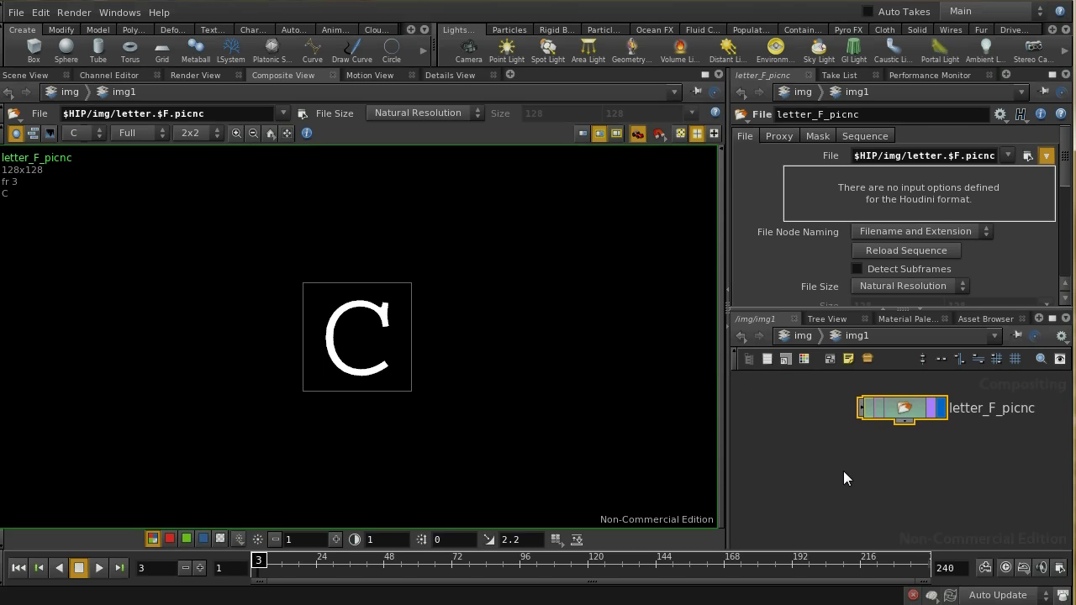
Add a Mosaic node below the letter File node and wire the letters into it
{"action": "key", "text": "Tab"}
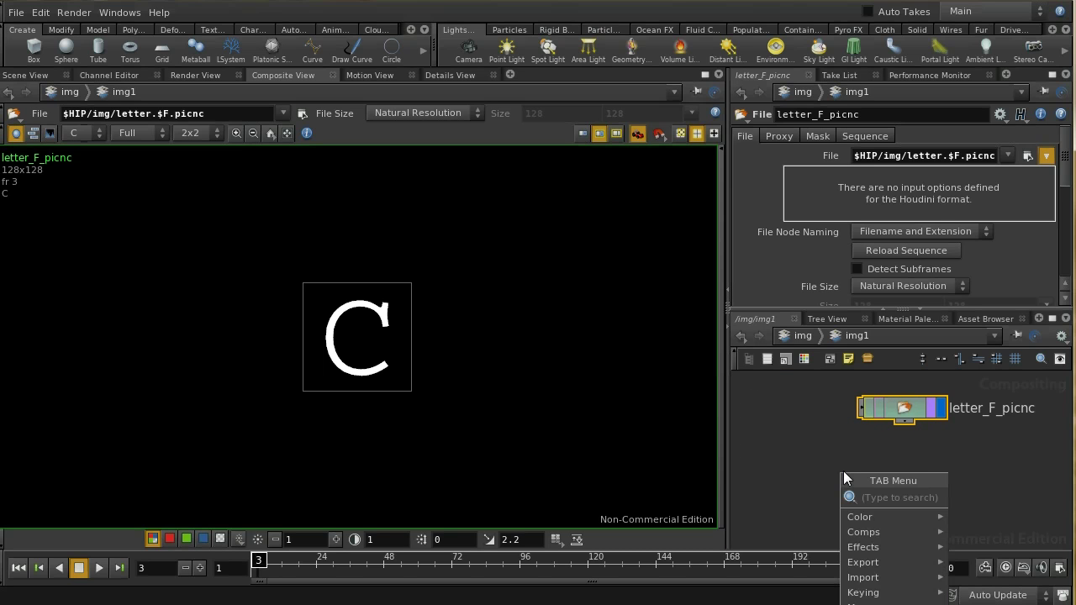
{"action": "type", "text": "Mono"}
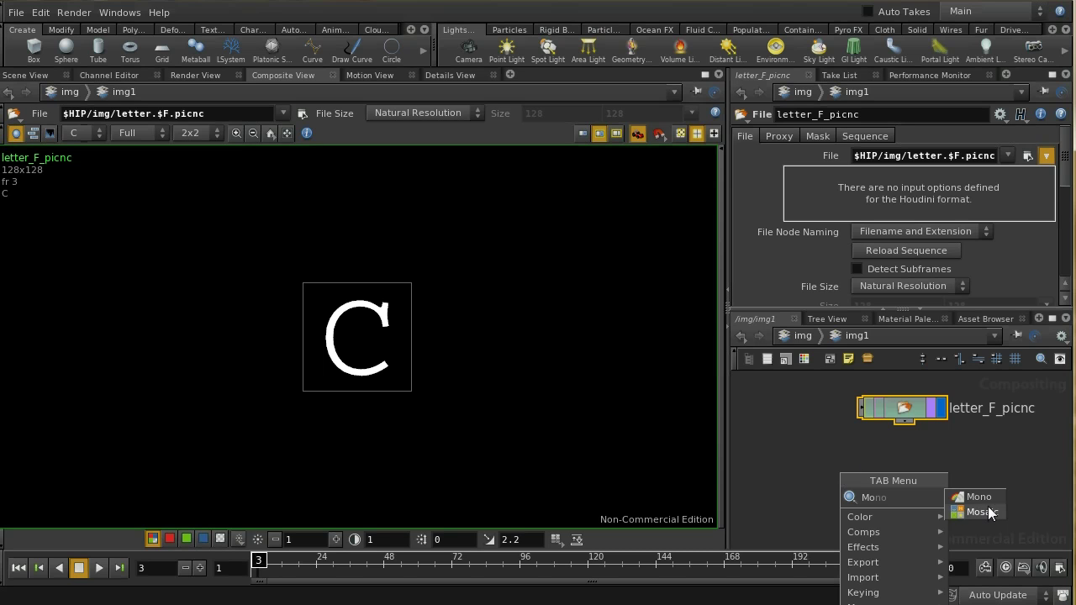
{"action": "left_click", "coordinate": [986, 510]}
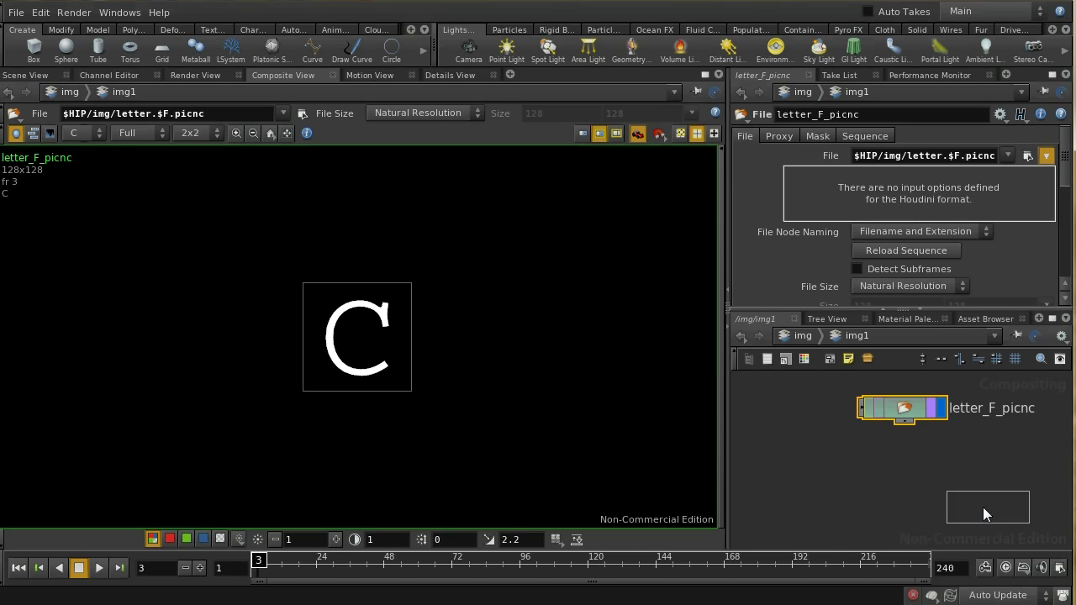
{"action": "left_click", "coordinate": [908, 500]}
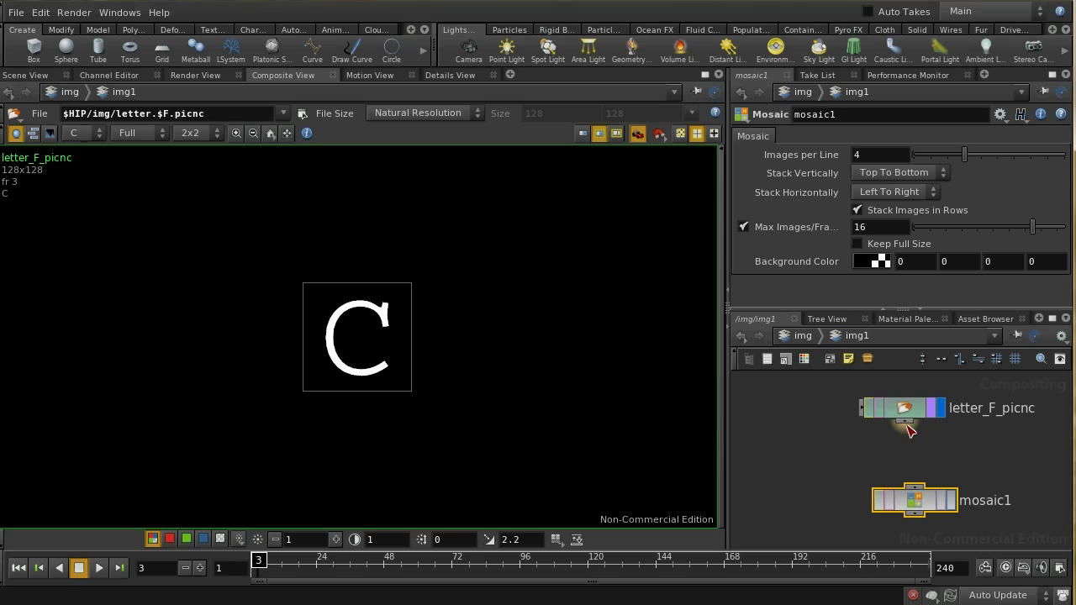
{"action": "left_click_drag", "start_coordinate": [905, 420], "coordinate": [915, 486]}
Set Max Images/Frame to 9 and Images per Line to 3, then display mosaic1 at frame 1
{"action": "double_click", "coordinate": [885, 227]}
{"action": "type", "text": "9"}
{"action": "left_click", "coordinate": [891, 153]}
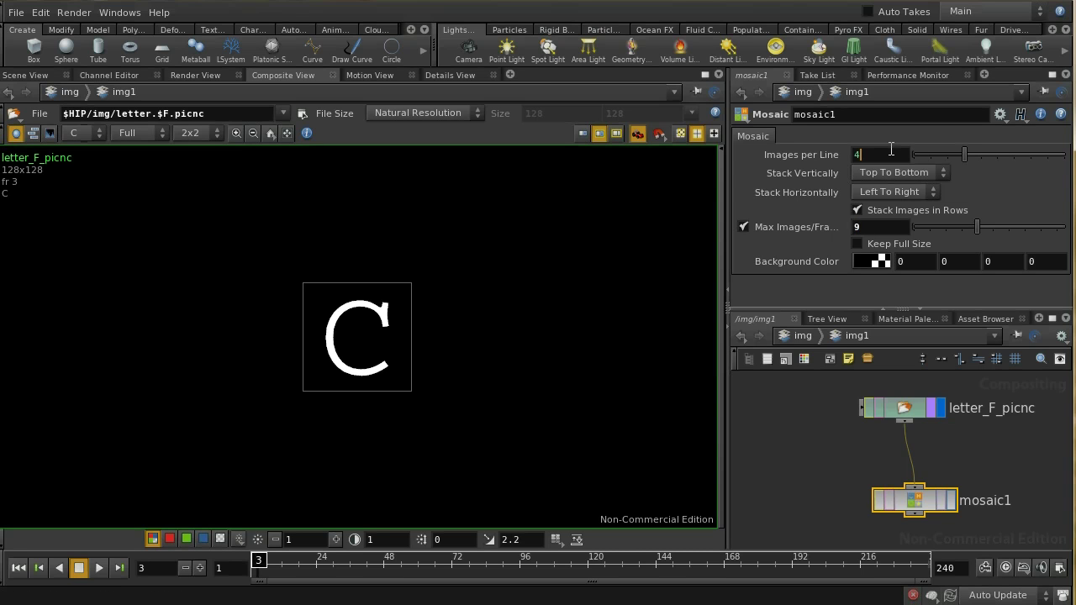
{"action": "key", "text": "BackSpace"}
{"action": "type", "text": "3"}
{"action": "key", "text": "Return"}
{"action": "left_click", "coordinate": [950, 502]}
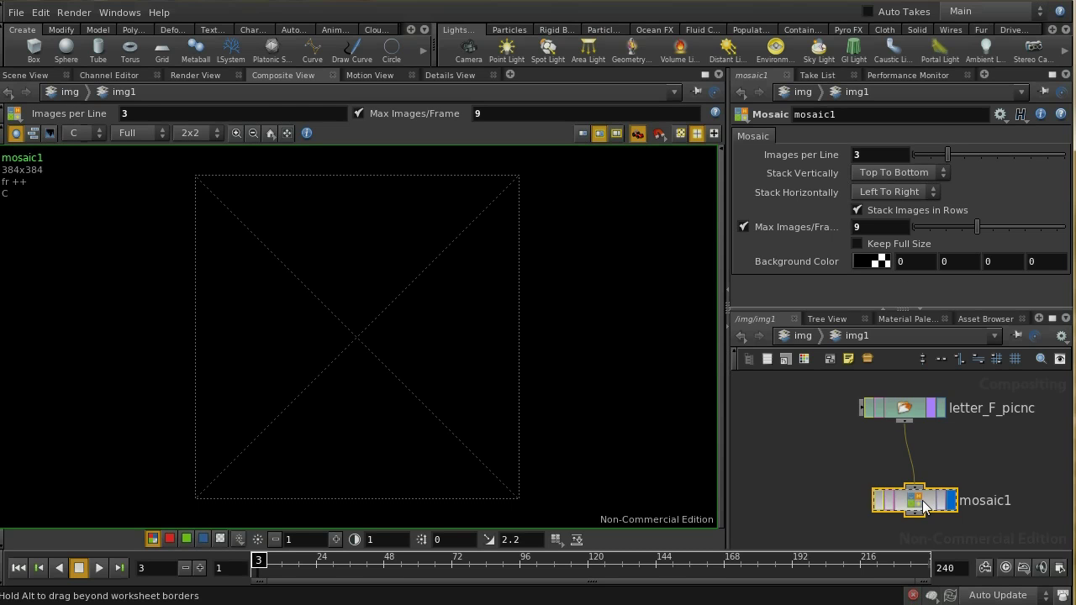
{"action": "left_click_drag", "start_coordinate": [923, 502], "coordinate": [913, 500]}
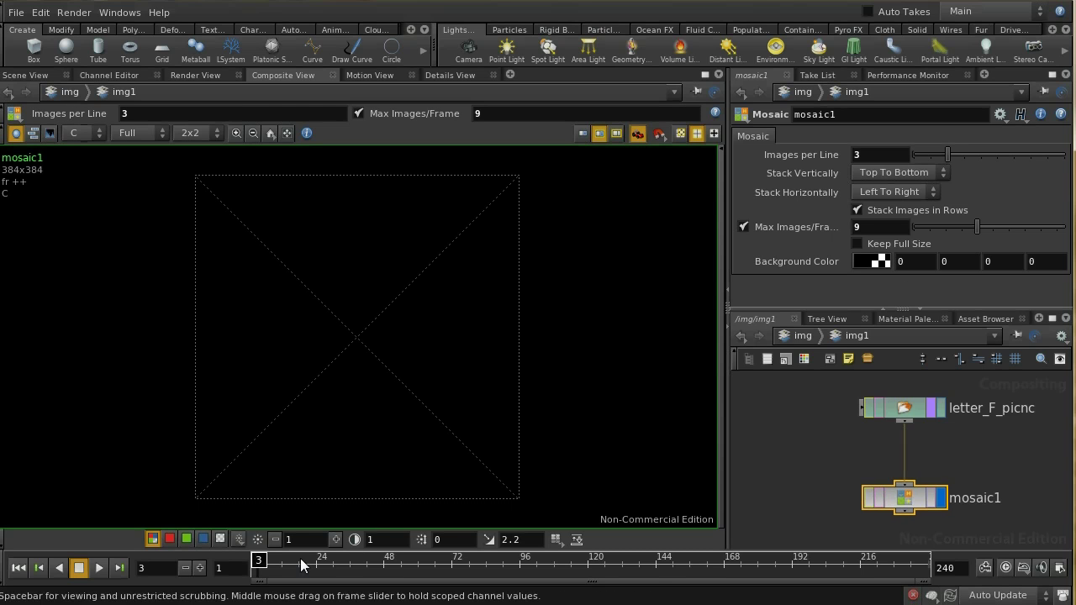
{"action": "left_click", "coordinate": [259, 559]}
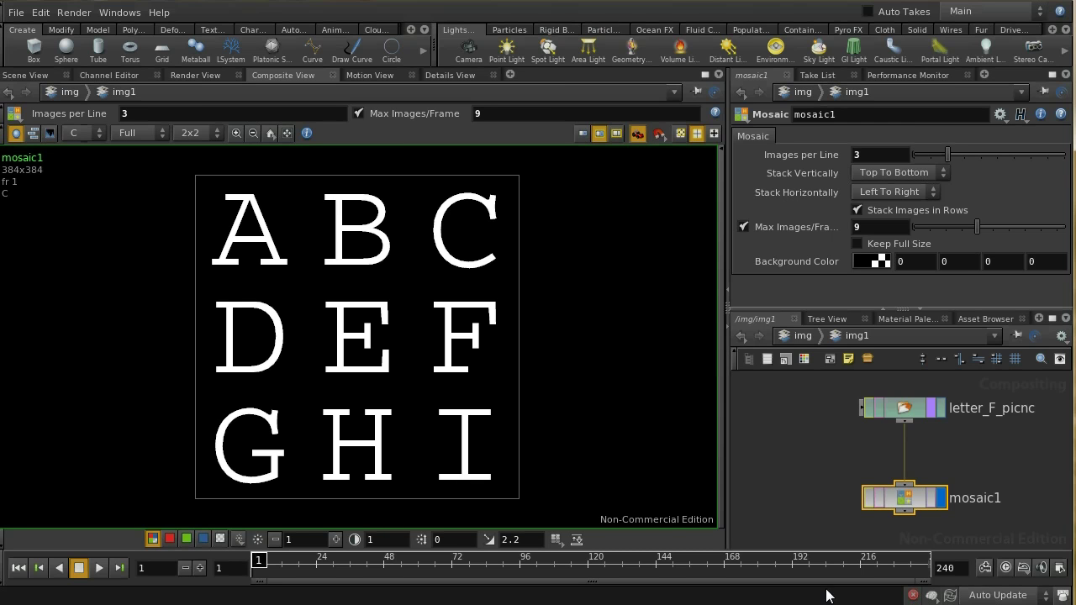
{"action": "middle_click_drag", "start_coordinate": [994, 496], "coordinate": [947, 440]}
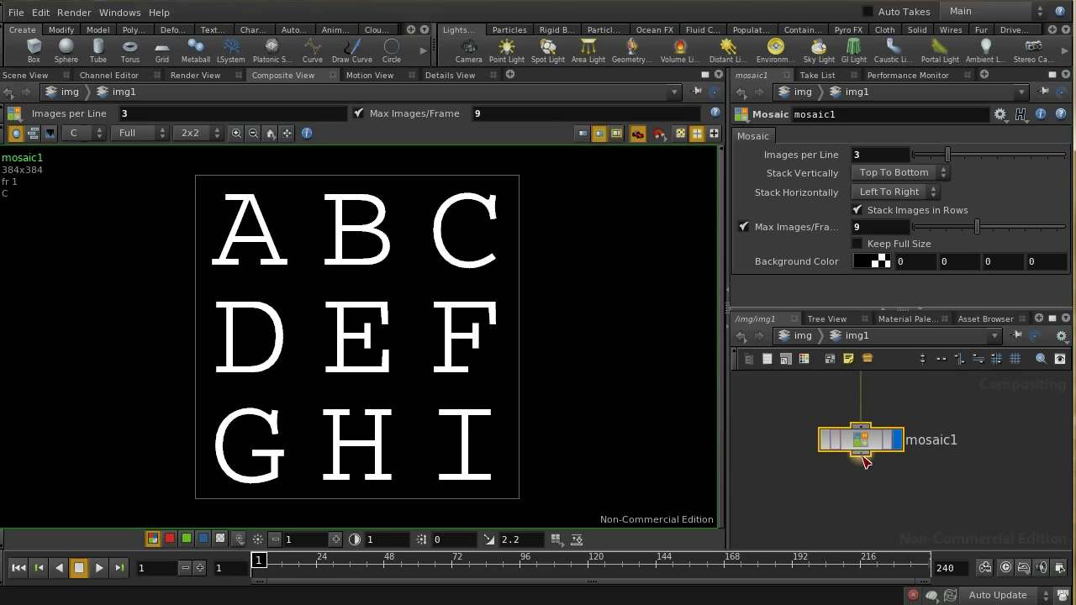
Add a ROP File Output node writing to $HIP/img/spritesingle.picnc
{"action": "key", "text": "Tab"}
{"action": "type", "text": "rop"}
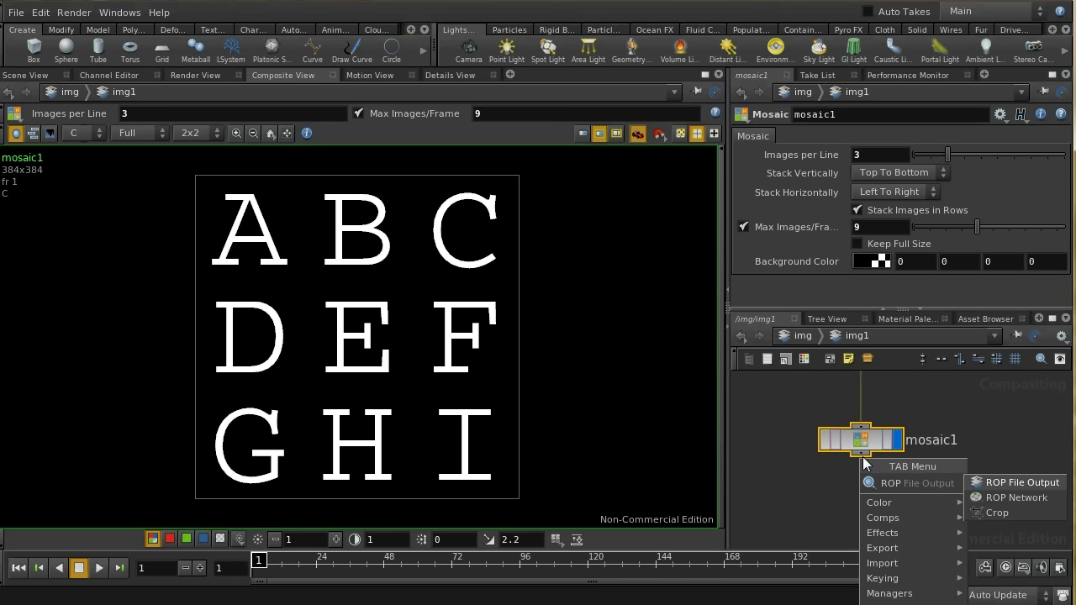
{"action": "left_click", "coordinate": [1059, 487]}
{"action": "left_click", "coordinate": [961, 488]}
{"action": "left_click", "coordinate": [1047, 230]}
{"action": "left_click", "coordinate": [980, 167]}
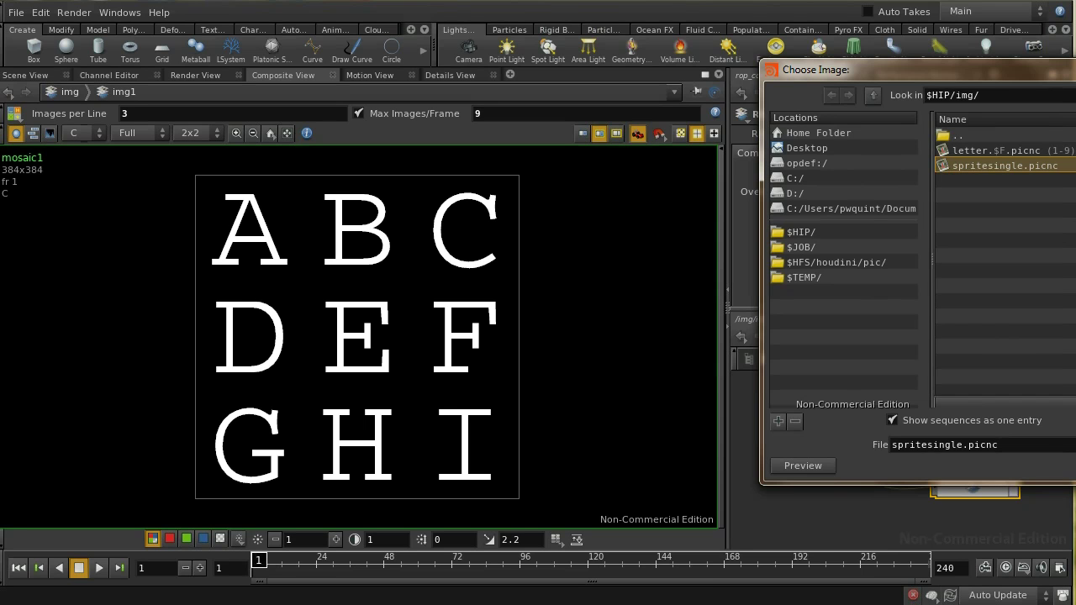
{"action": "key", "text": "Return"}
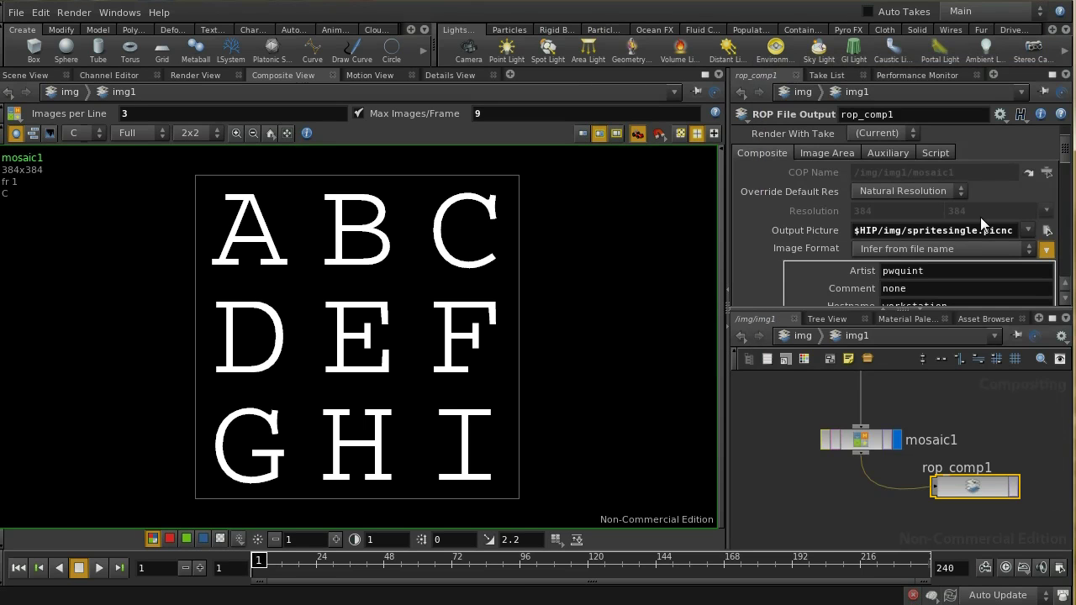
Set Valid Frame Range to Render Any Frame and render the mosaic to disk
{"action": "scroll", "coordinate": [1068, 151], "scroll_direction": "up", "scroll_amount": 1}
{"action": "scroll", "coordinate": [1069, 152], "scroll_direction": "up", "scroll_amount": 3}
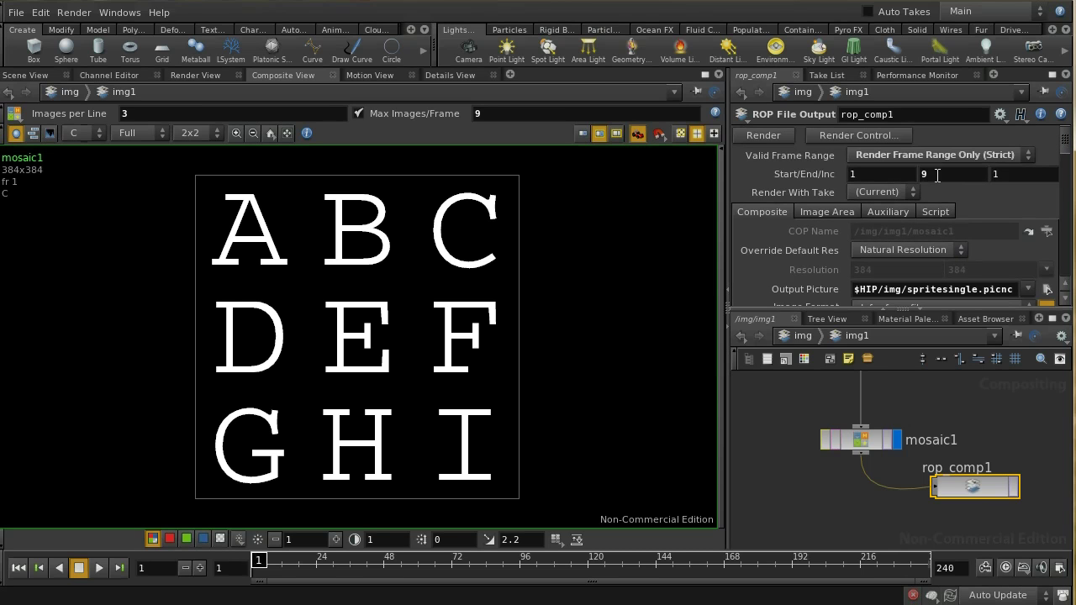
{"action": "left_click", "coordinate": [933, 156]}
{"action": "left_click", "coordinate": [898, 171]}
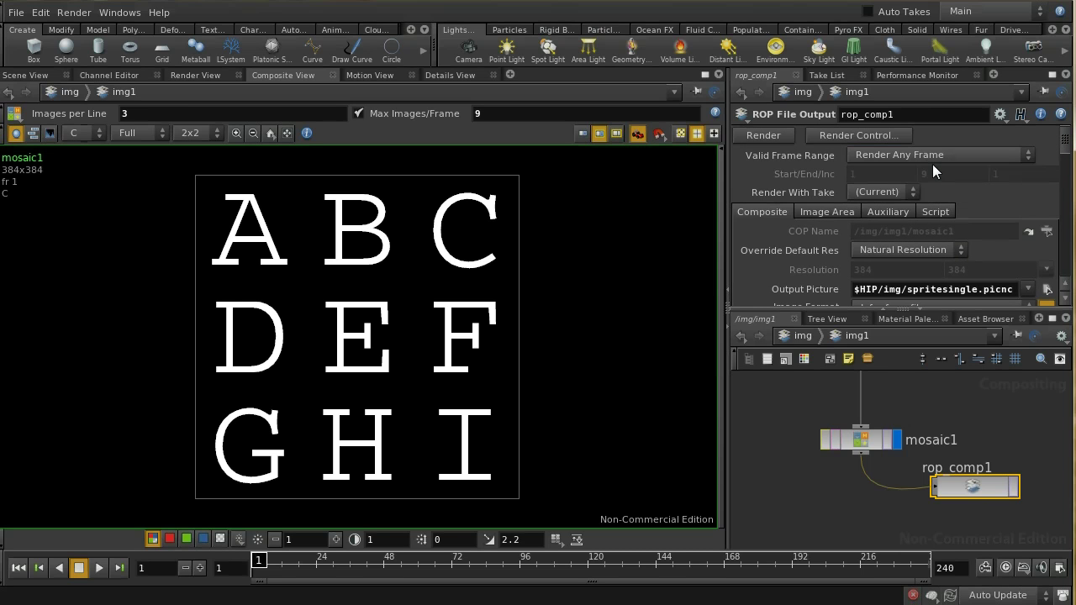
{"action": "left_click", "coordinate": [1013, 494]}
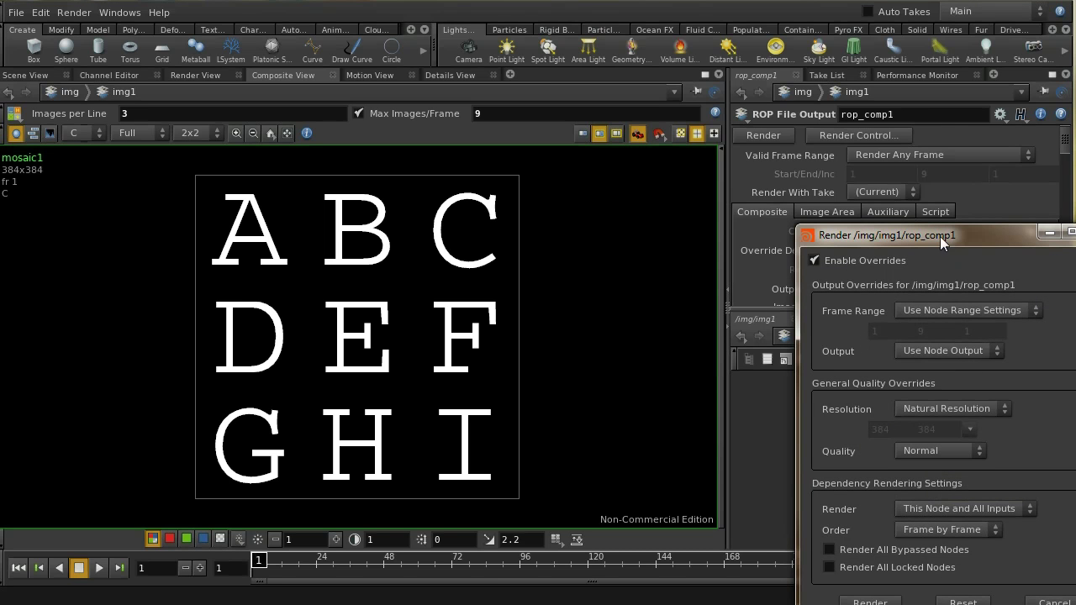
{"action": "left_click_drag", "start_coordinate": [940, 236], "coordinate": [908, 145]}
{"action": "left_click", "coordinate": [844, 514]}
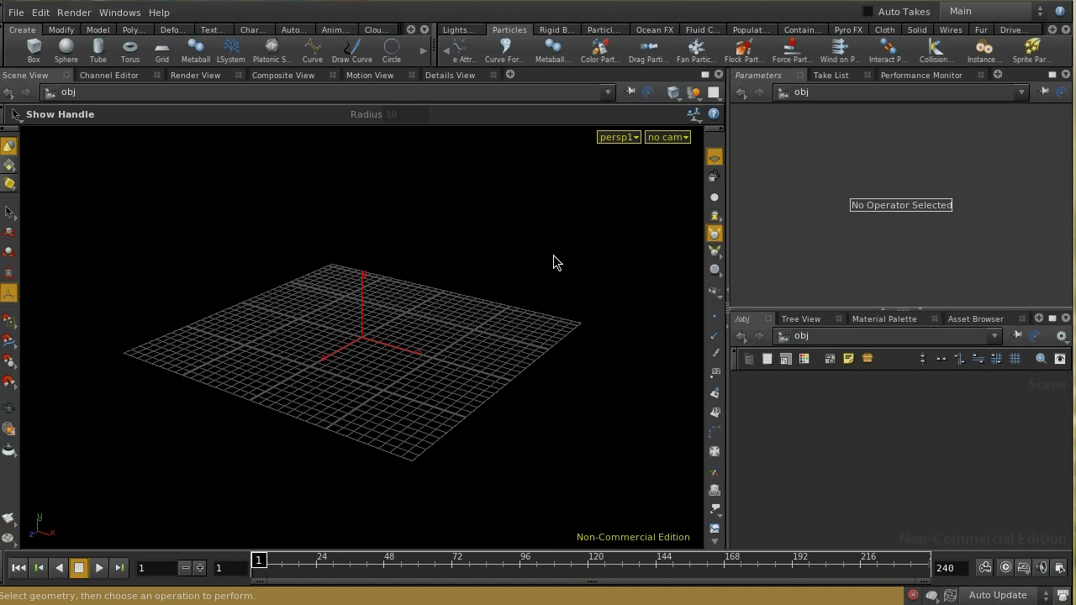
Place a Location Particle Emitter from the Particles shelf at the grid centre
{"action": "left_click", "coordinate": [448, 53]}
{"action": "left_click", "coordinate": [448, 52]}
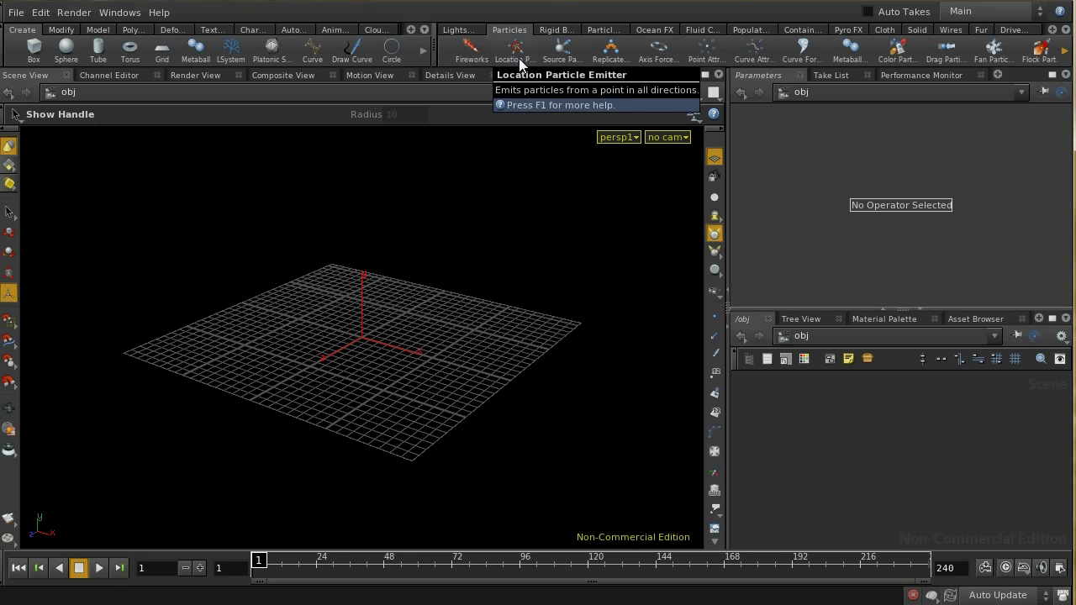
{"action": "left_click", "coordinate": [515, 52]}
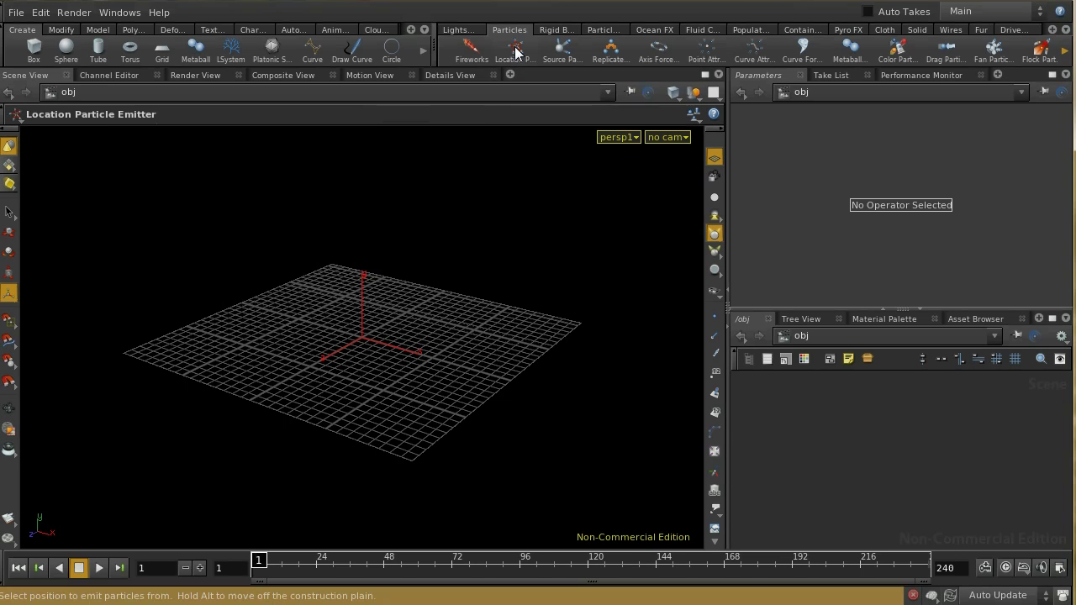
{"action": "left_click", "coordinate": [406, 328]}
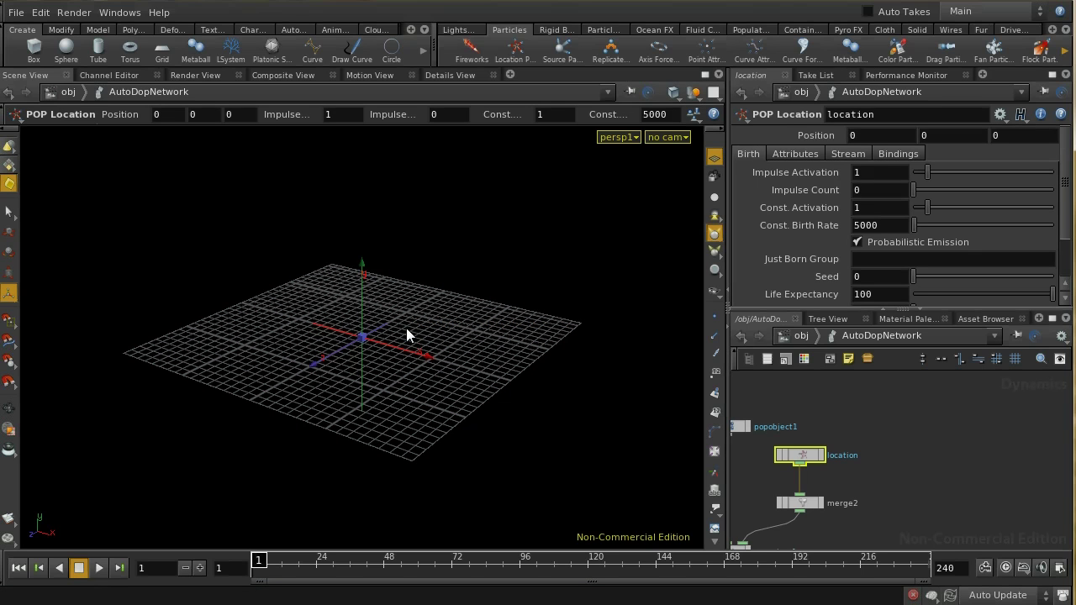
Play the simulation to frame 28, then show popsolver1's POP Solver settings
{"action": "left_click", "coordinate": [98, 569]}
{"action": "left_click", "coordinate": [80, 569]}
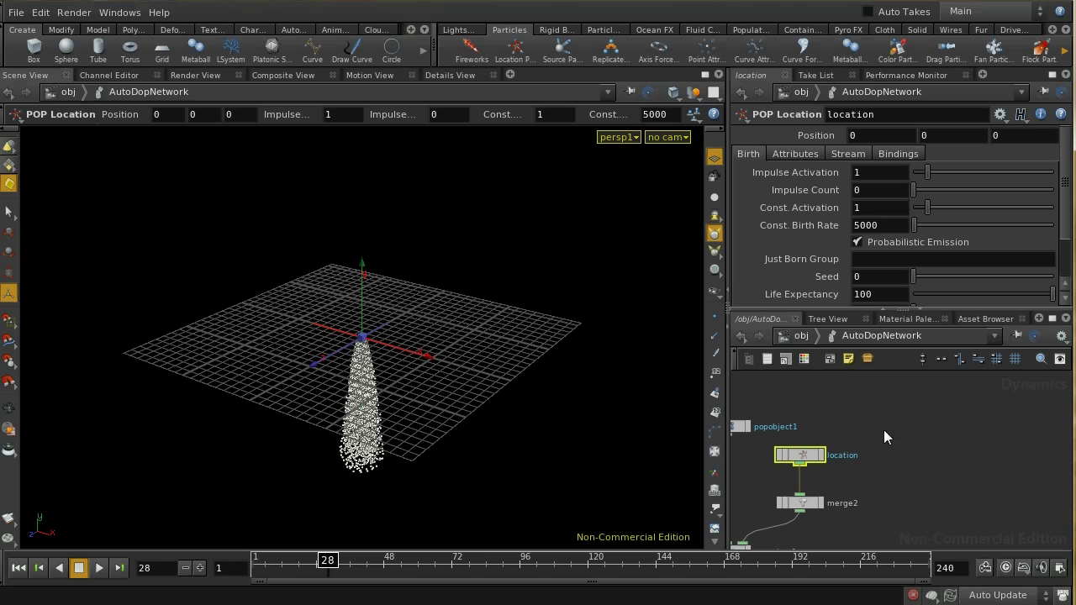
{"action": "middle_click_drag", "start_coordinate": [891, 449], "coordinate": [945, 426]}
{"action": "middle_click_drag", "start_coordinate": [932, 470], "coordinate": [967, 493]}
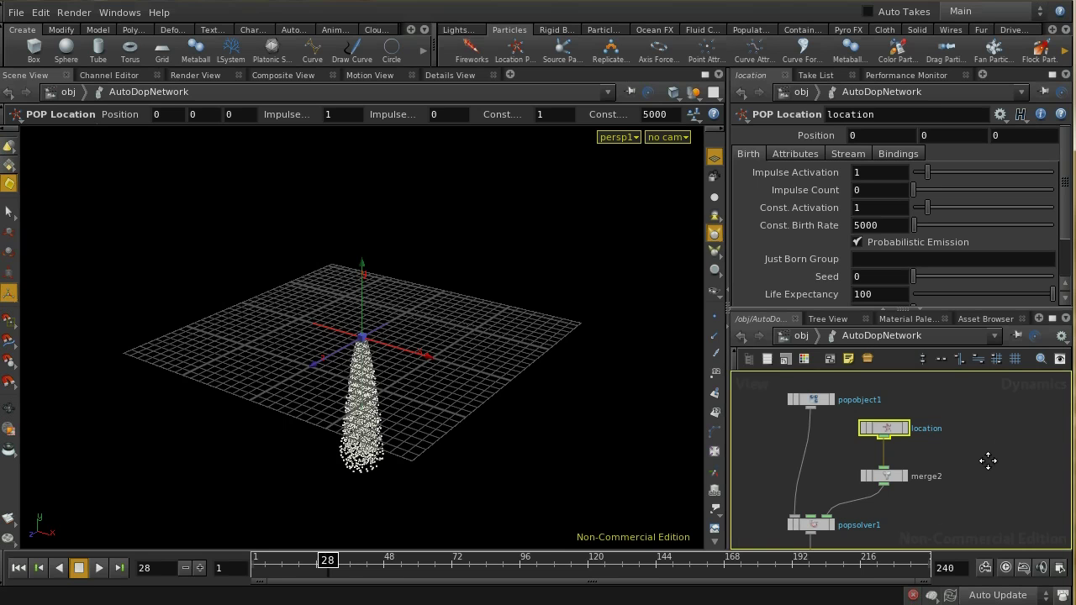
{"action": "middle_click_drag", "start_coordinate": [988, 461], "coordinate": [1011, 375]}
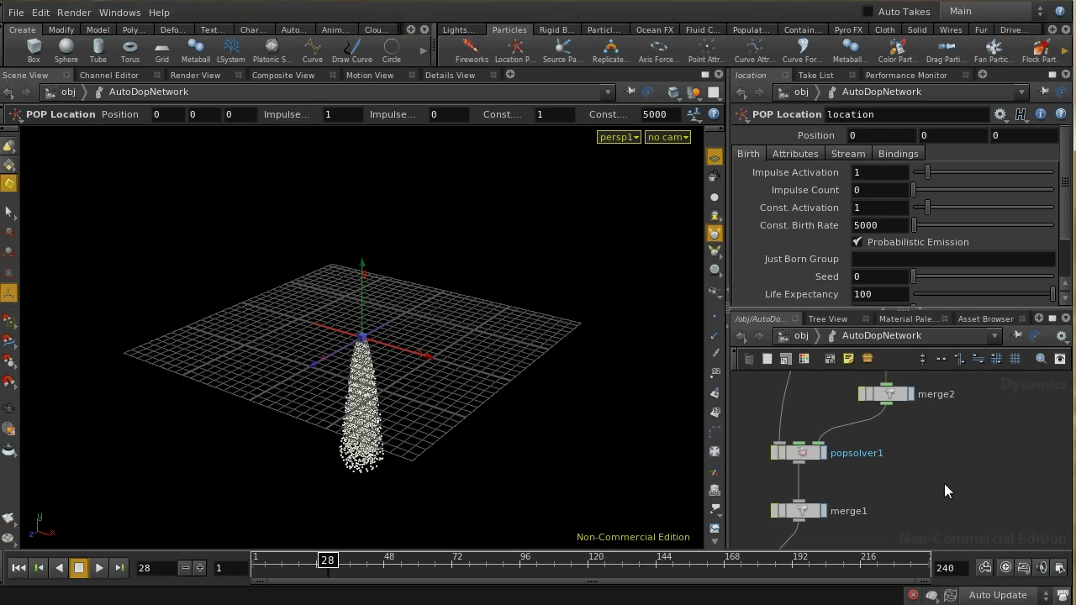
{"action": "middle_click_drag", "start_coordinate": [1005, 403], "coordinate": [1013, 332]}
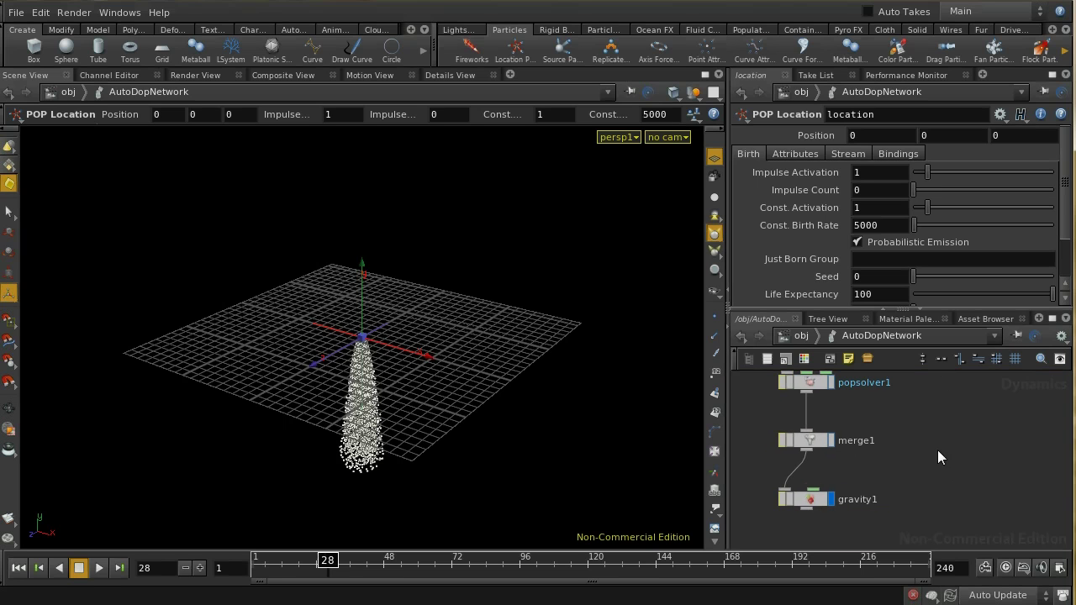
{"action": "middle_click_drag", "start_coordinate": [970, 428], "coordinate": [1004, 471]}
{"action": "left_click", "coordinate": [846, 424]}
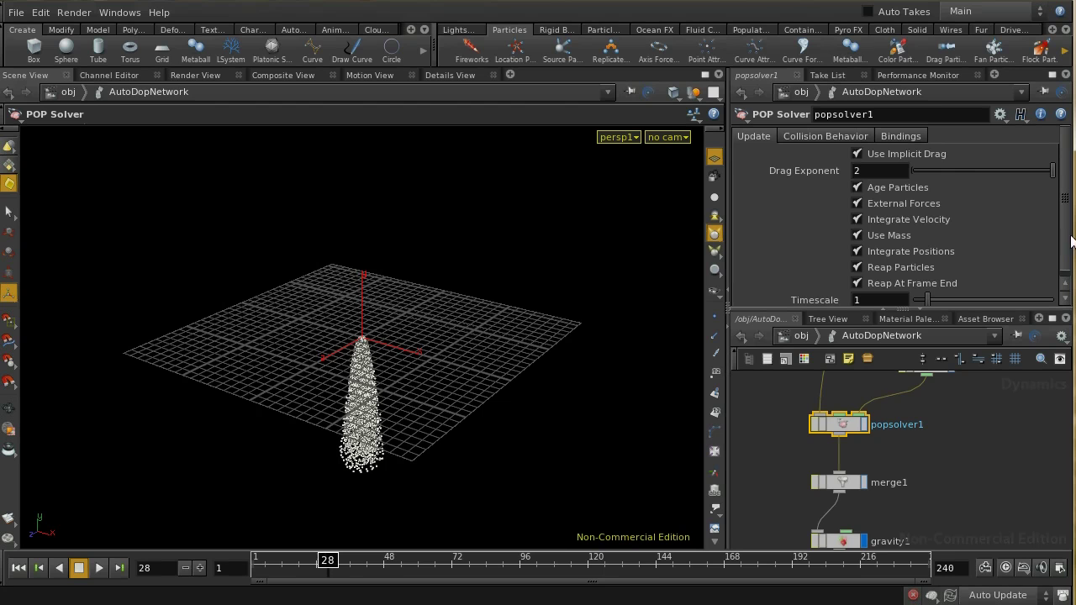
Uncheck External Forces on popsolver1 and replay from frame 1 to see the particle ball
{"action": "left_click", "coordinate": [862, 200]}
{"action": "left_click", "coordinate": [20, 568]}
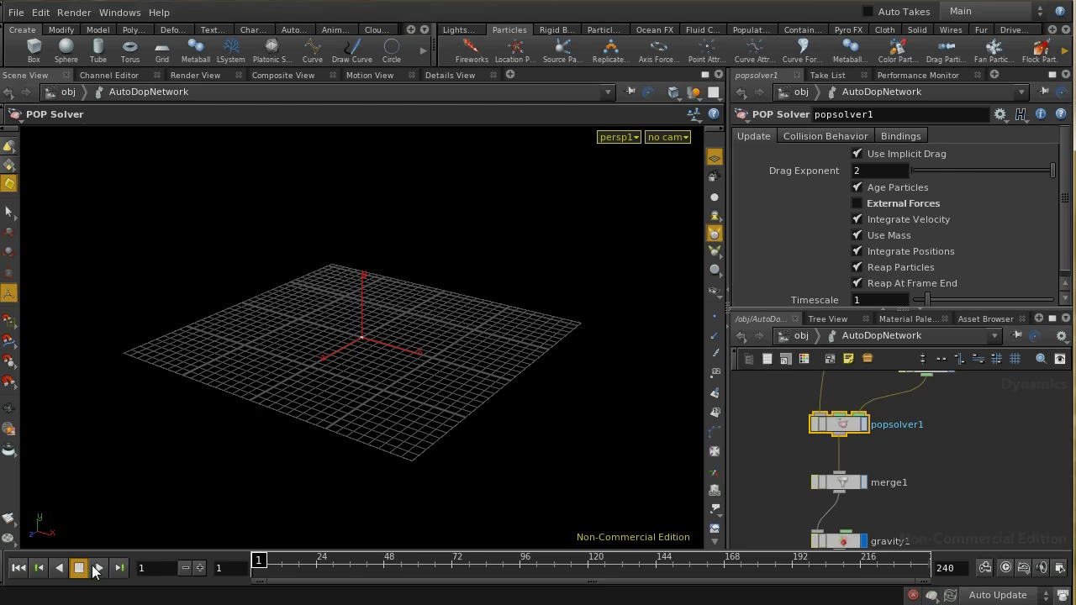
{"action": "left_click", "coordinate": [98, 569]}
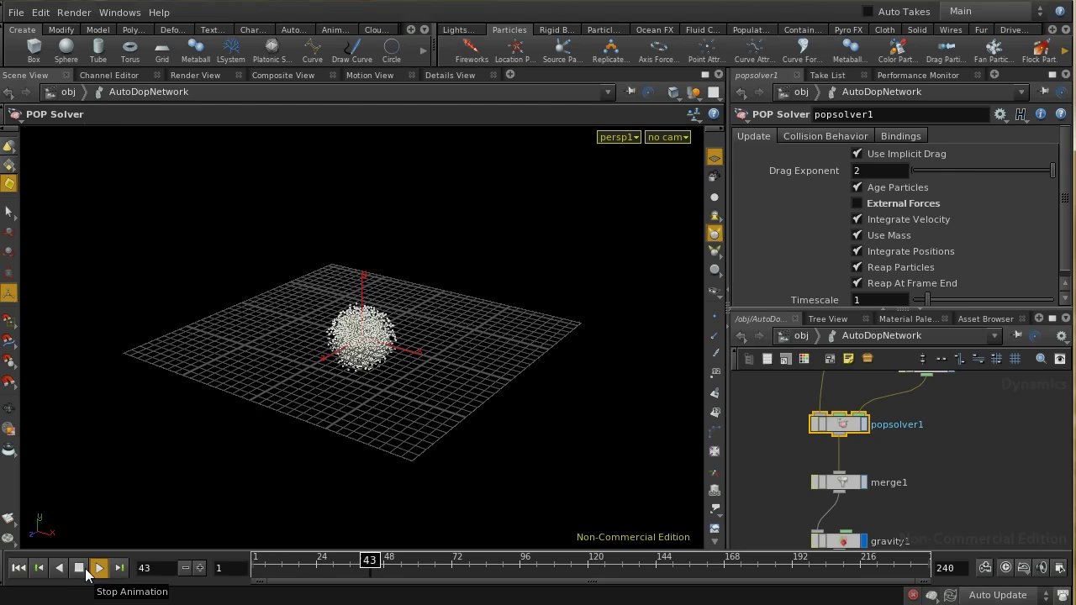
{"action": "left_click", "coordinate": [80, 570]}
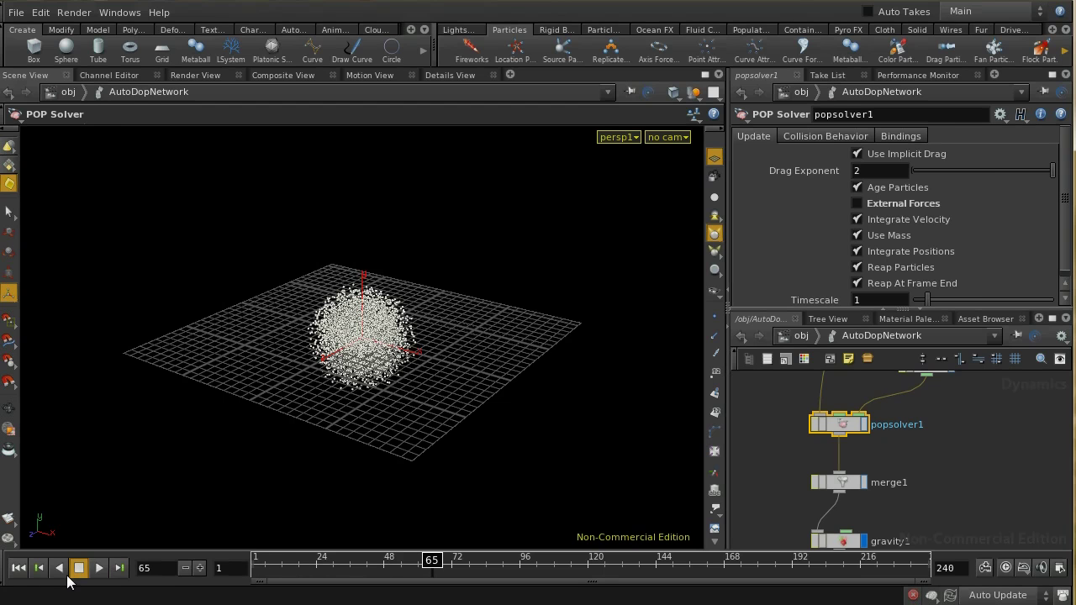
{"action": "left_click", "coordinate": [18, 568]}
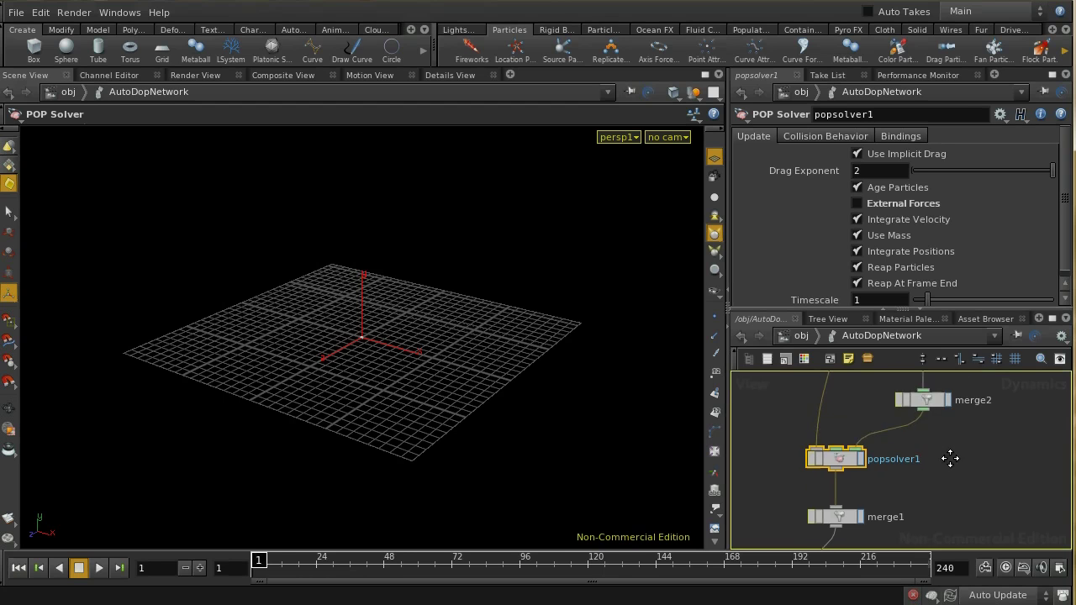
{"action": "middle_click_drag", "start_coordinate": [950, 462], "coordinate": [951, 487]}
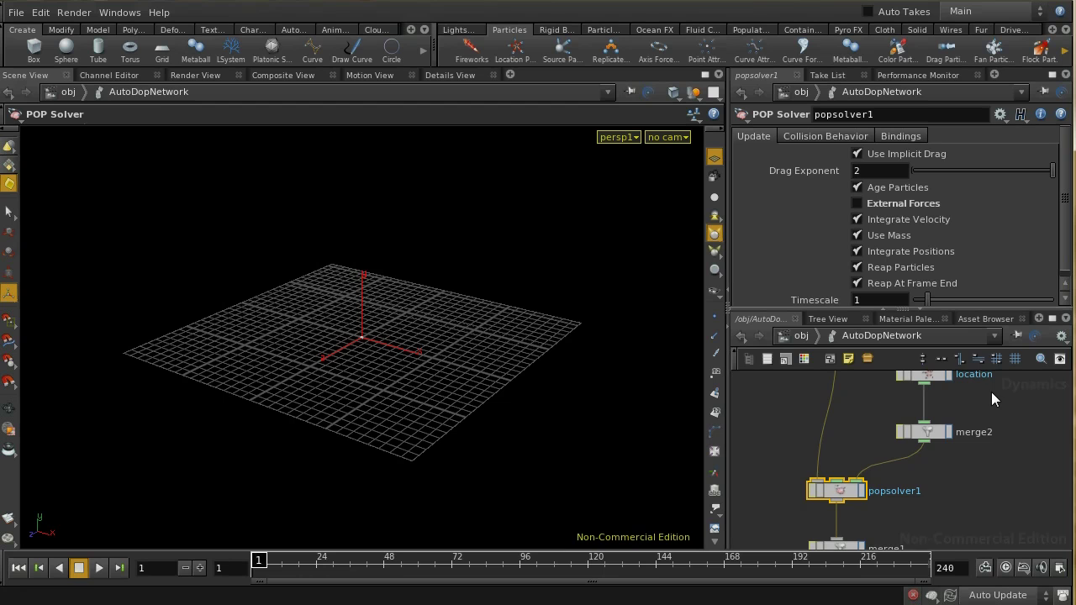
{"action": "middle_click_drag", "start_coordinate": [991, 392], "coordinate": [1015, 410]}
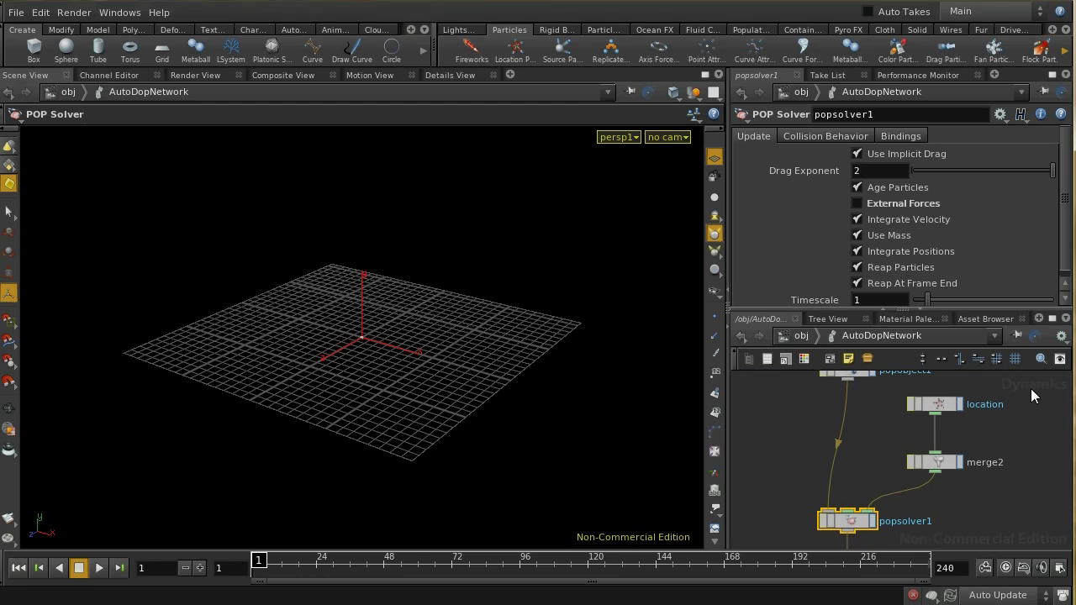
Maximize the network editor and arrange popobject1, location and merge2 neatly above popsolver1
{"action": "left_click", "coordinate": [1052, 319]}
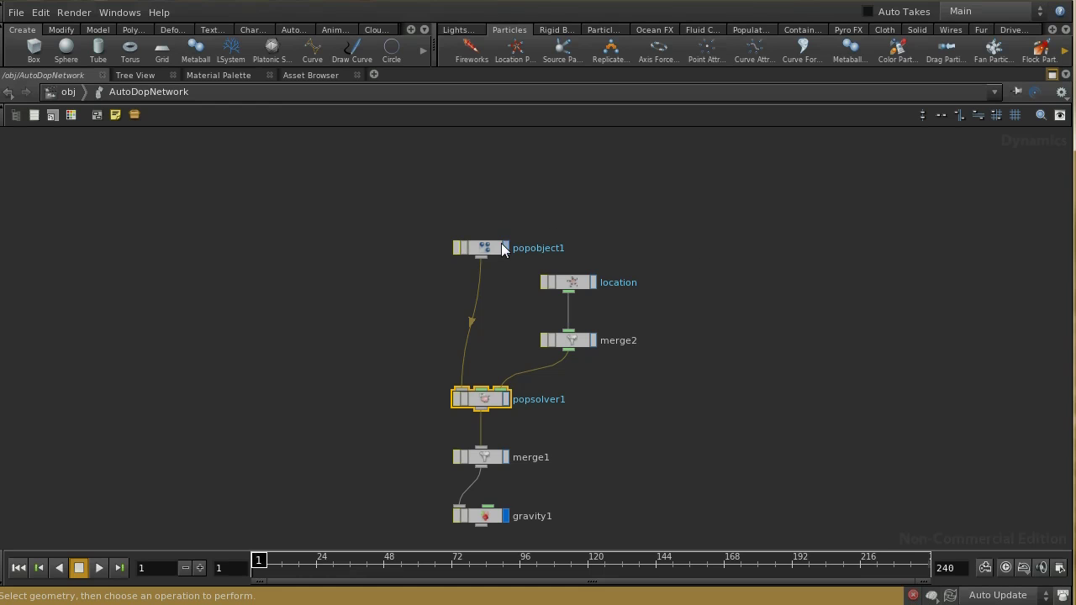
{"action": "left_click_drag", "start_coordinate": [489, 249], "coordinate": [378, 267]}
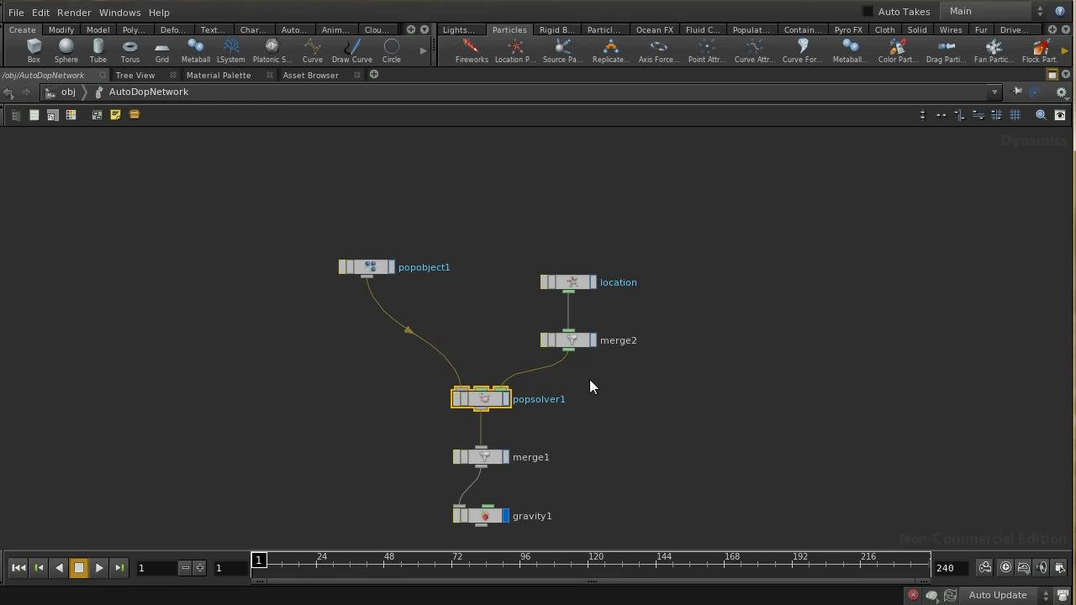
{"action": "left_click_drag", "start_coordinate": [566, 281], "coordinate": [614, 238]}
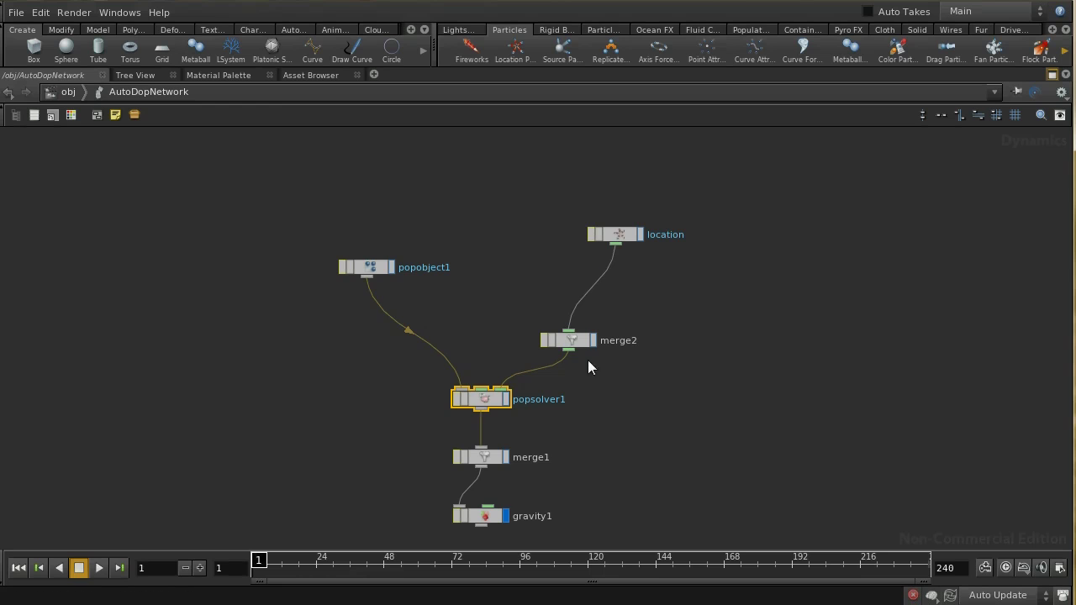
{"action": "left_click_drag", "start_coordinate": [580, 343], "coordinate": [633, 290]}
{"action": "left_click_drag", "start_coordinate": [617, 237], "coordinate": [617, 208]}
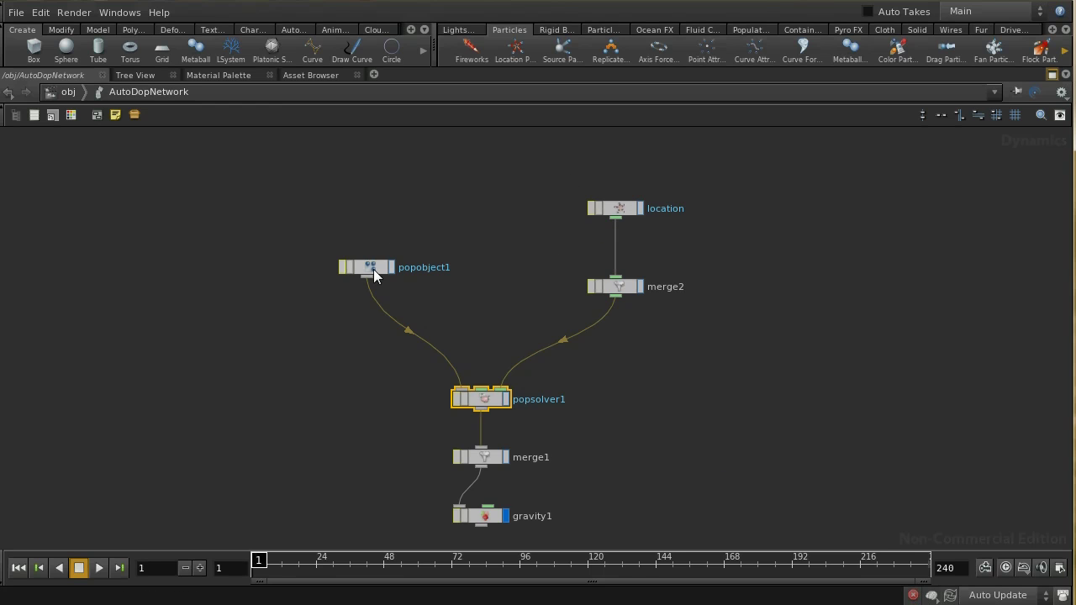
{"action": "left_click_drag", "start_coordinate": [373, 269], "coordinate": [370, 218]}
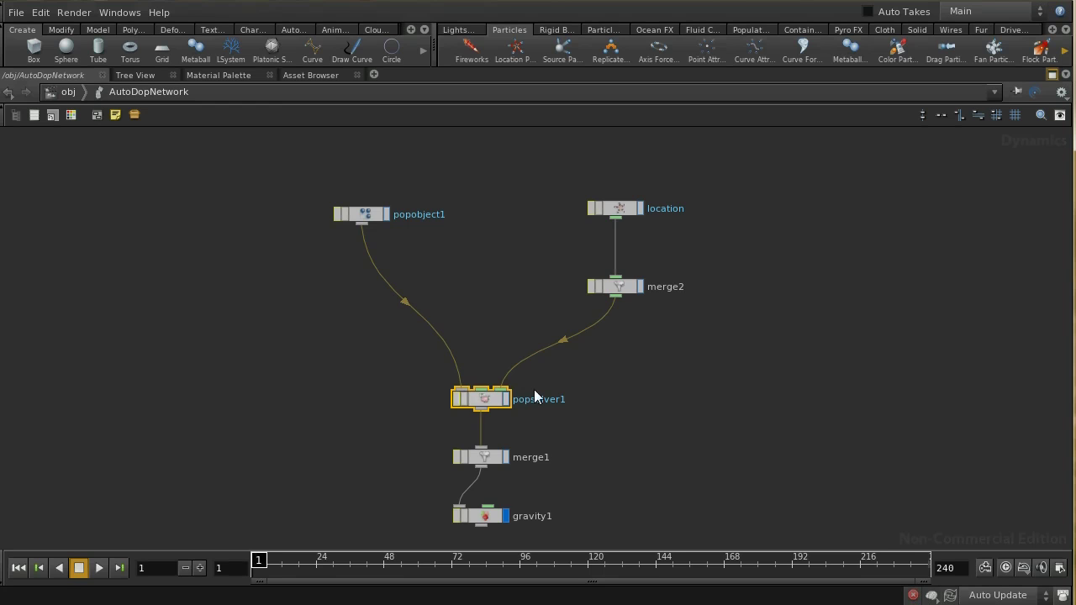
{"action": "left_click_drag", "start_coordinate": [355, 216], "coordinate": [462, 398]}
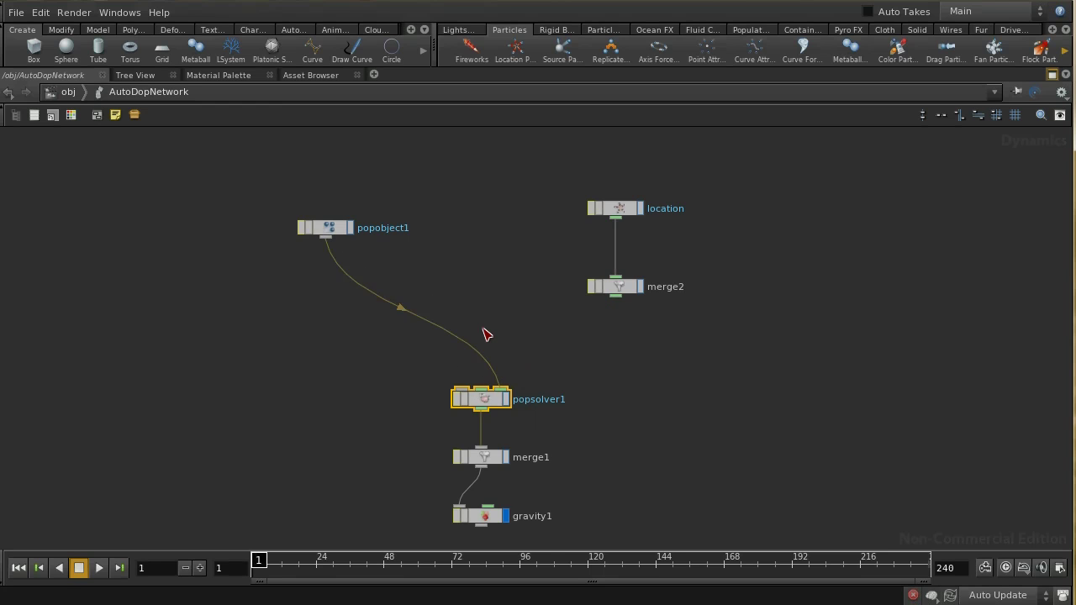
{"action": "key", "text": "ctrl+z"}
{"action": "key", "text": "ctrl+z"}
{"action": "key", "text": "ctrl+z"}
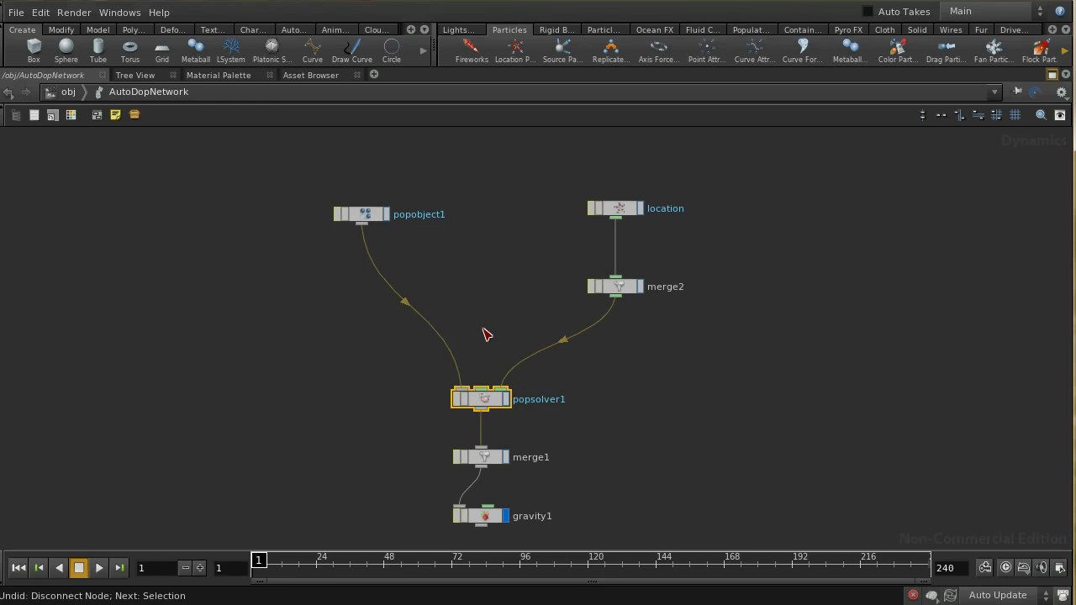
{"action": "left_click", "coordinate": [377, 217]}
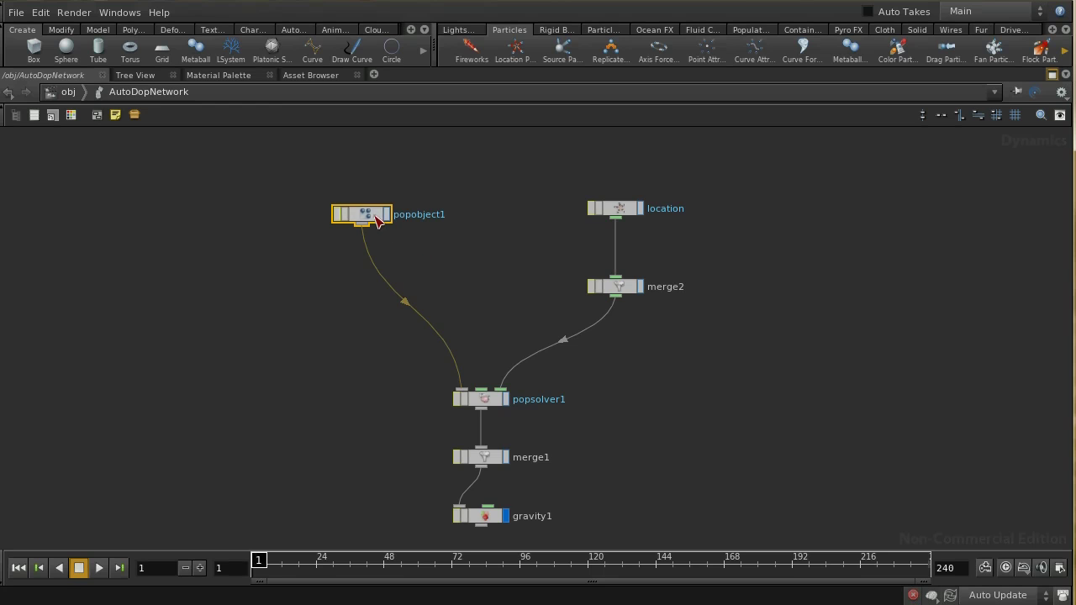
{"action": "left_click", "coordinate": [495, 400]}
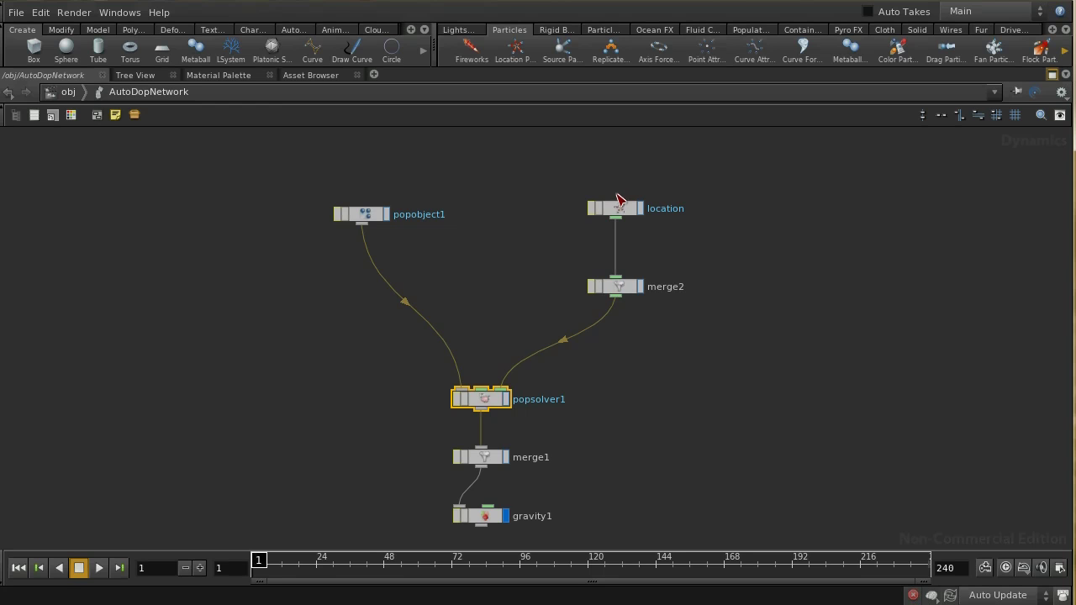
{"action": "middle_click_drag", "start_coordinate": [712, 276], "coordinate": [596, 276]}
Set the location emitter's Const. Birth Rate to 5 in a floating parameter panel
{"action": "left_click", "coordinate": [513, 210]}
{"action": "key", "text": "p"}
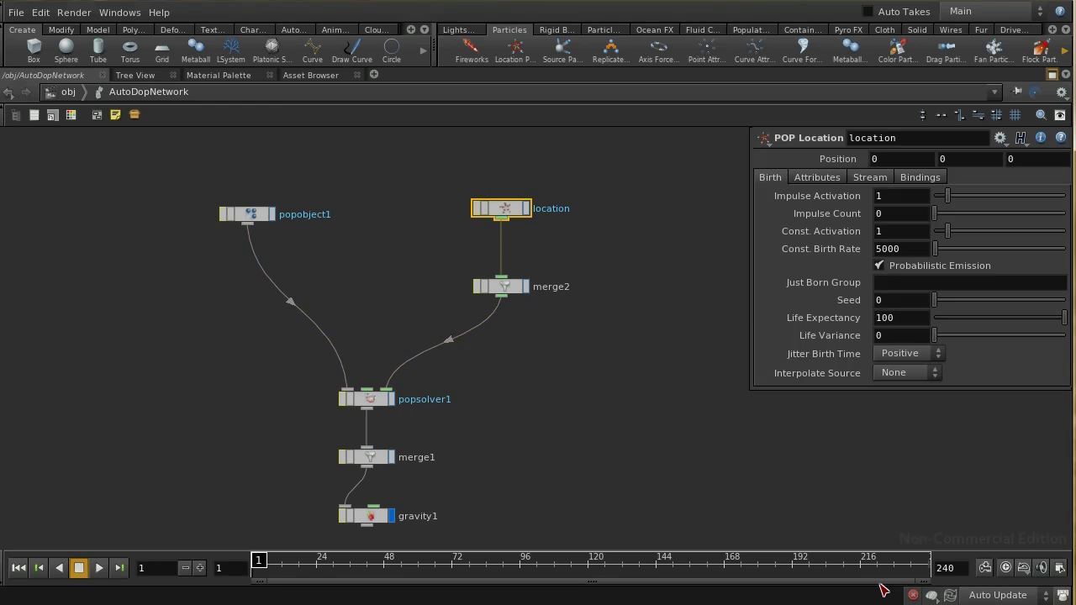
{"action": "left_click", "coordinate": [909, 245]}
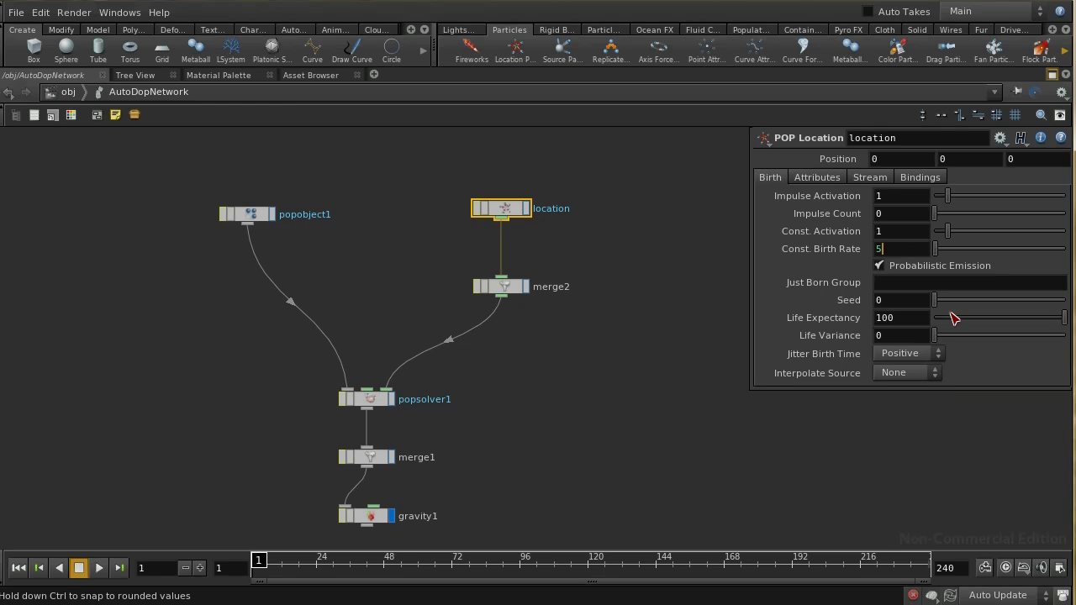
{"action": "key", "text": "Return"}
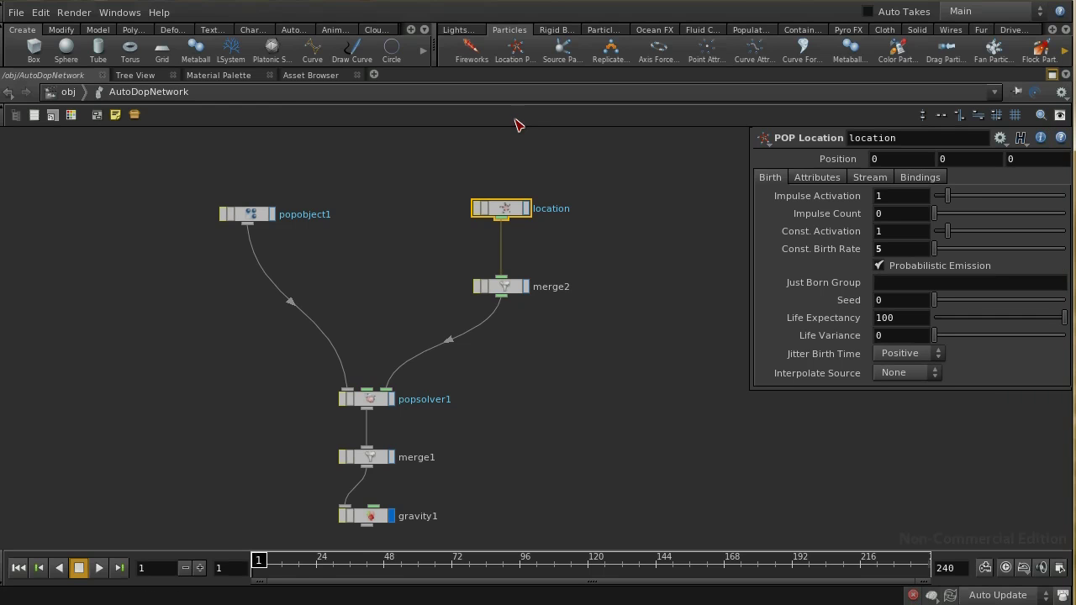
{"action": "left_click", "coordinate": [410, 222]}
Close the parameter panel, return to /obj and restore the layout with the 3D view
{"action": "key", "text": "p"}
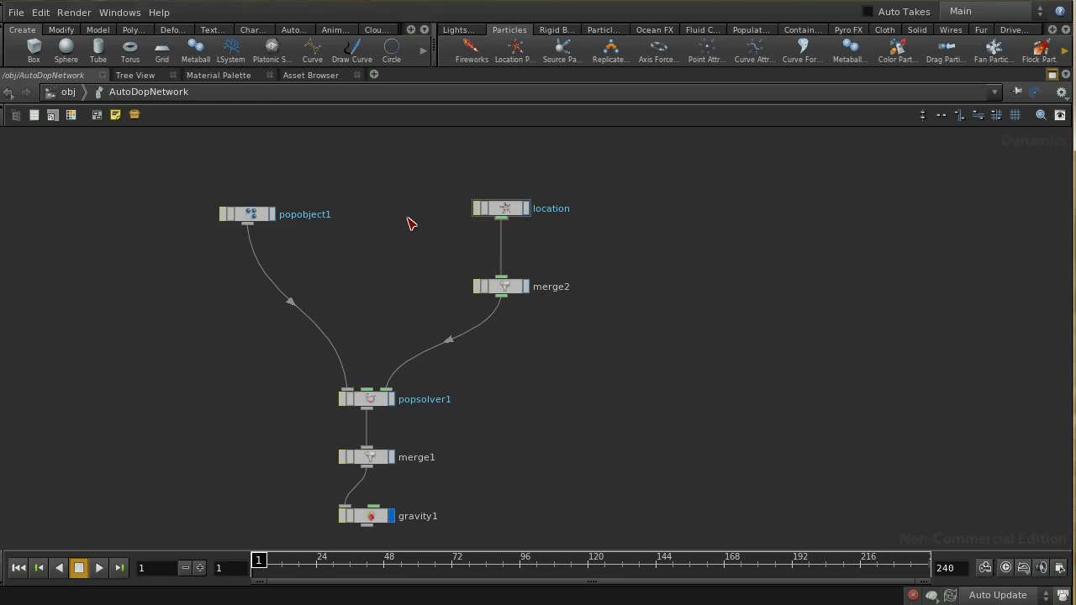
{"action": "left_click", "coordinate": [80, 94]}
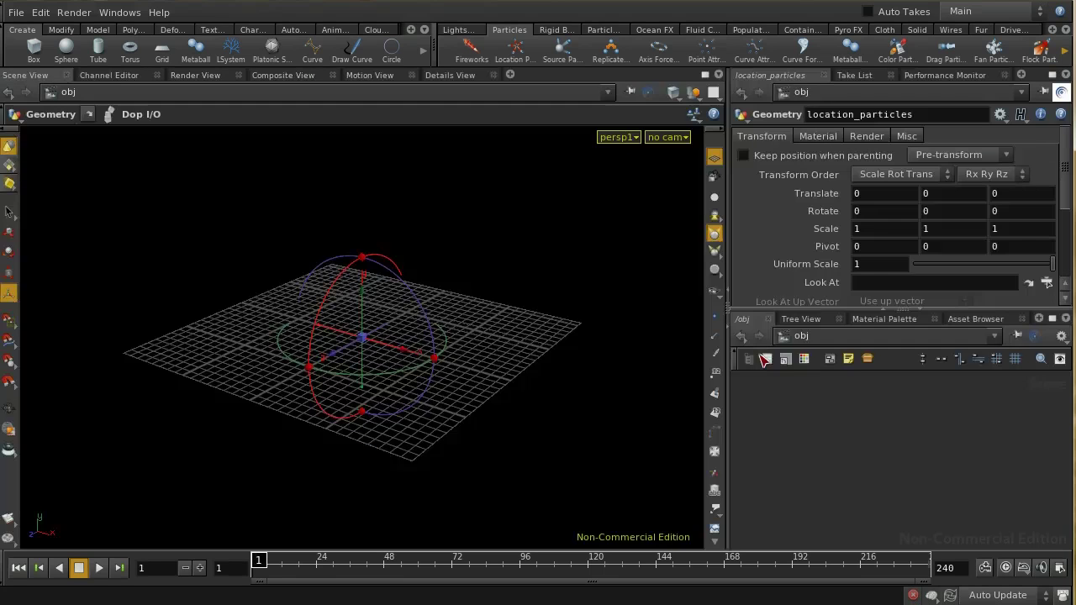
{"action": "left_click", "coordinate": [1065, 74]}
Replay the simulation from frame 1, stopping at frame 42
{"action": "left_click", "coordinate": [97, 569]}
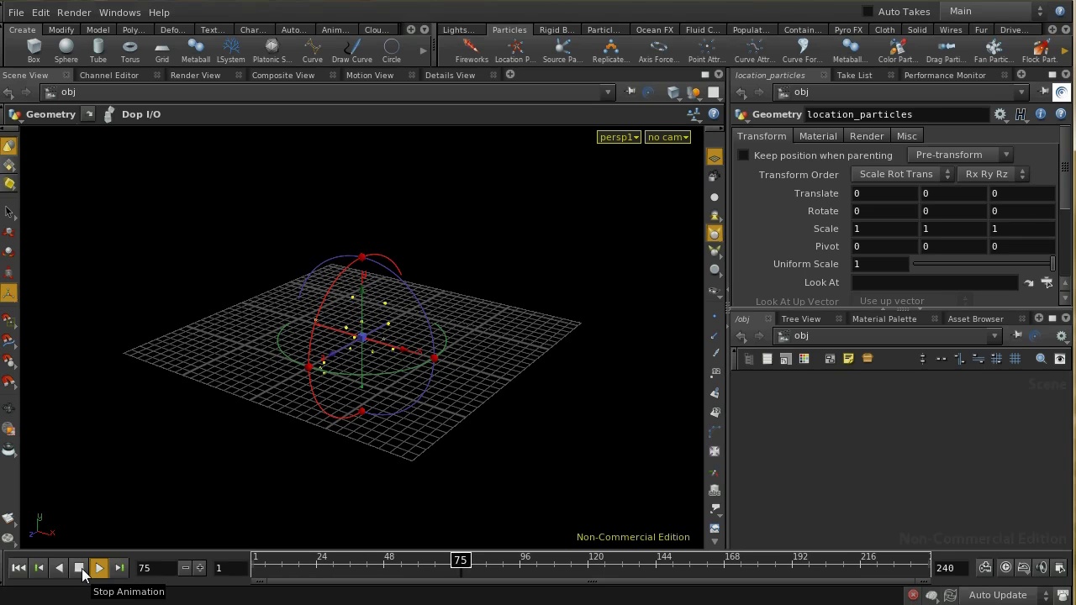
{"action": "left_click", "coordinate": [79, 569]}
{"action": "left_click", "coordinate": [18, 568]}
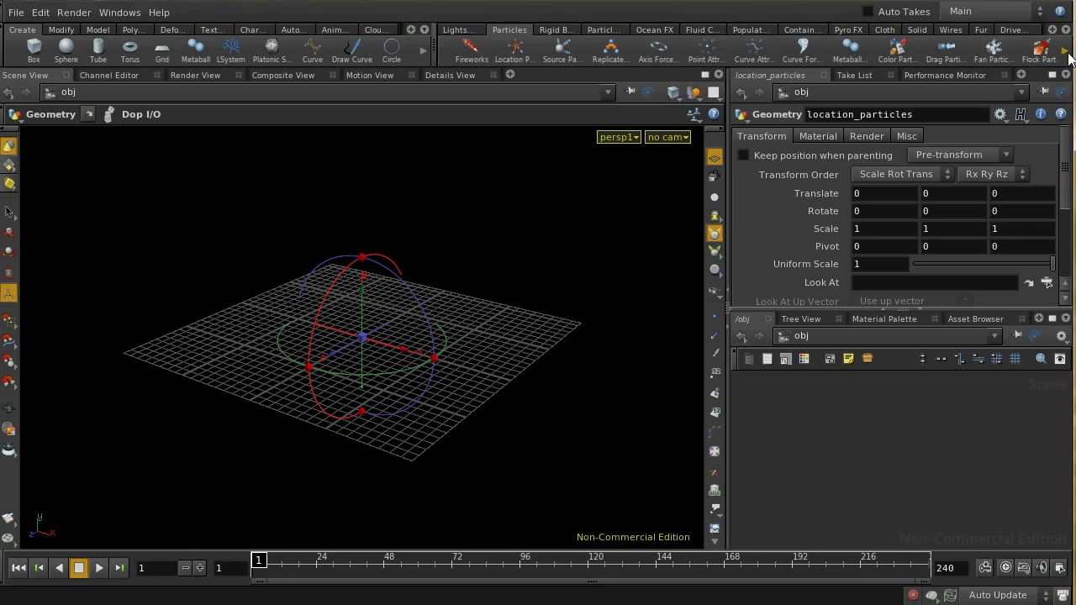
{"action": "left_click", "coordinate": [96, 569]}
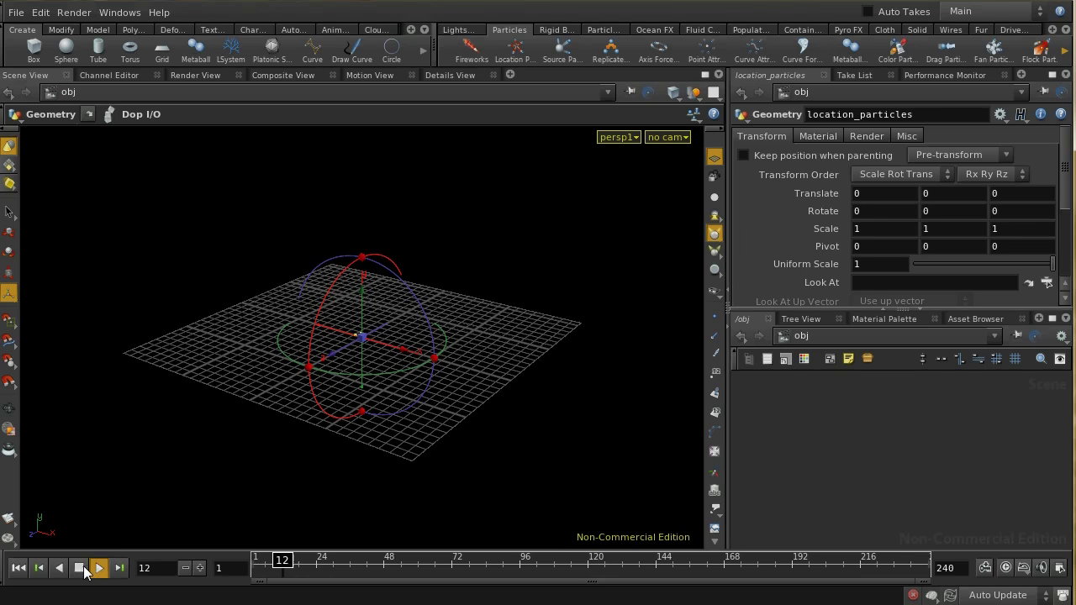
{"action": "left_click", "coordinate": [81, 569]}
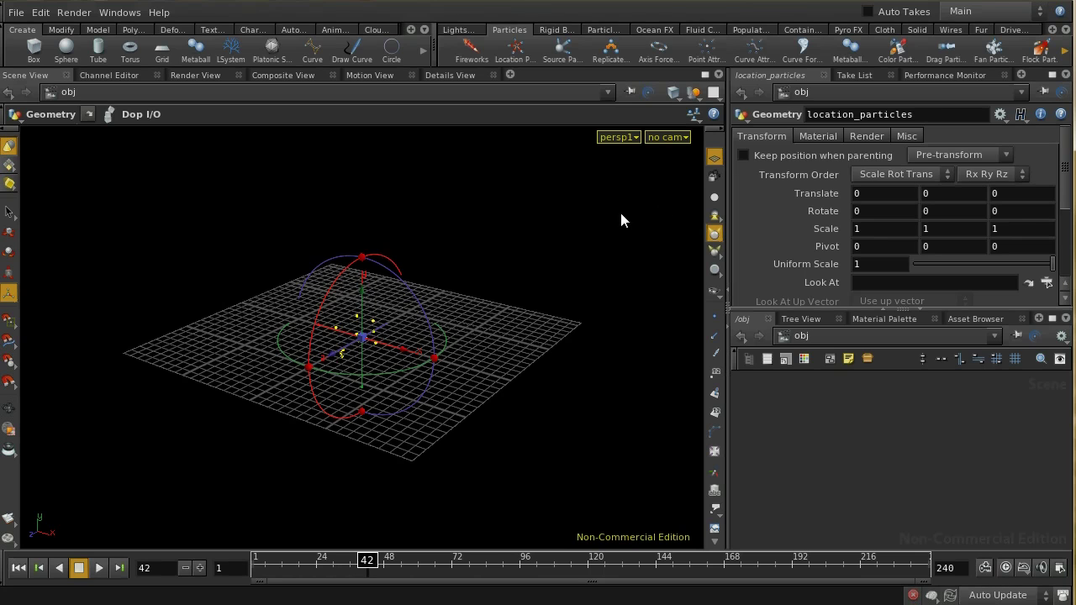
{"action": "mouse_move", "coordinate": [1066, 52]}
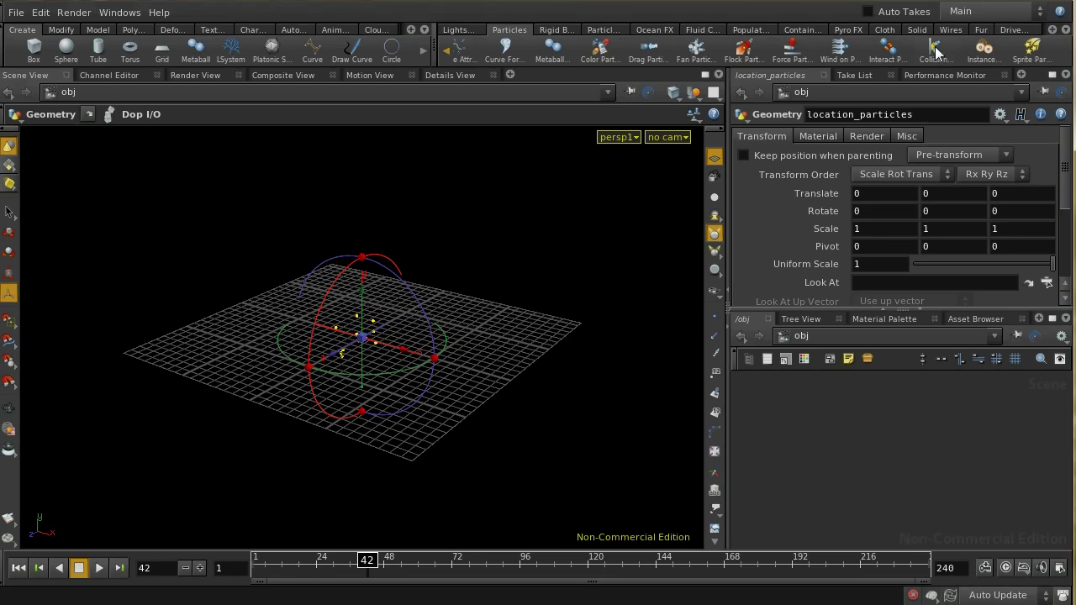
Add a popsprite1 node using smokepuff.rat sprites and frame it in the network editor
{"action": "left_click", "coordinate": [1032, 51]}
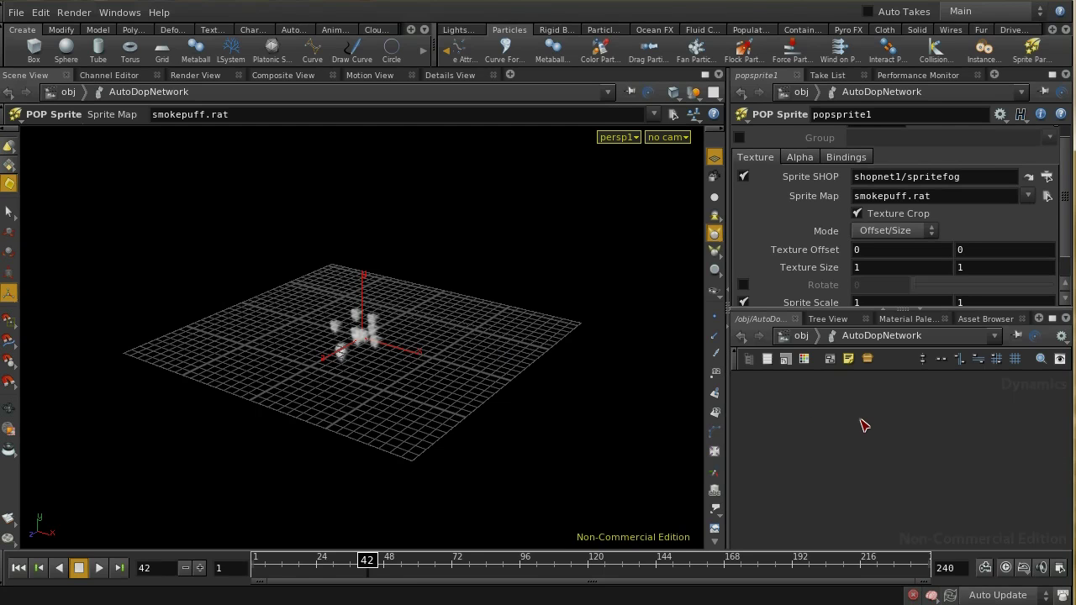
{"action": "key", "text": "h"}
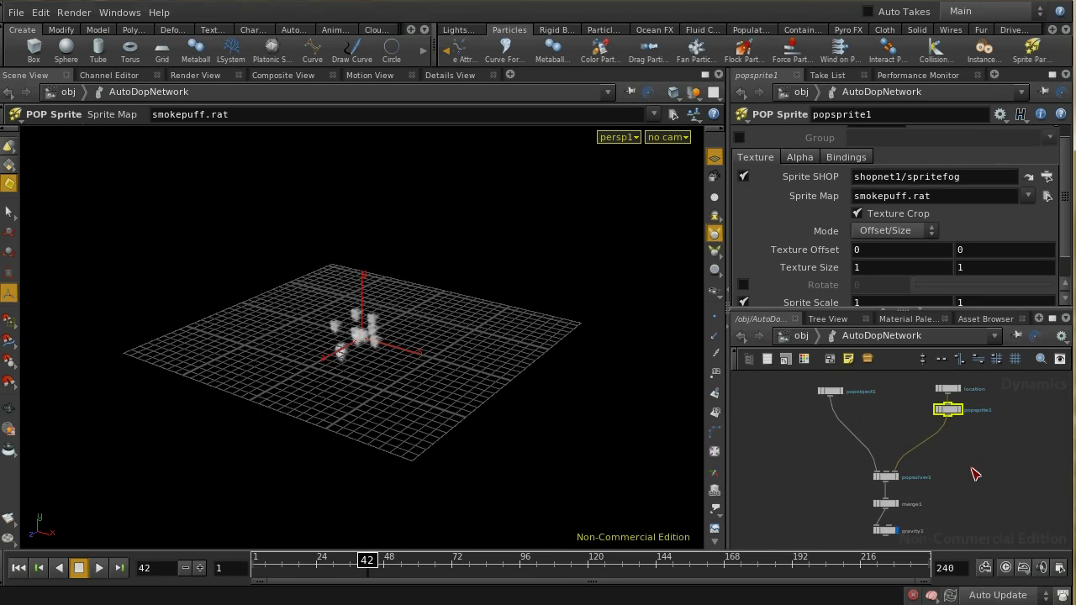
{"action": "scroll", "coordinate": [975, 475], "scroll_direction": "up", "scroll_amount": 3}
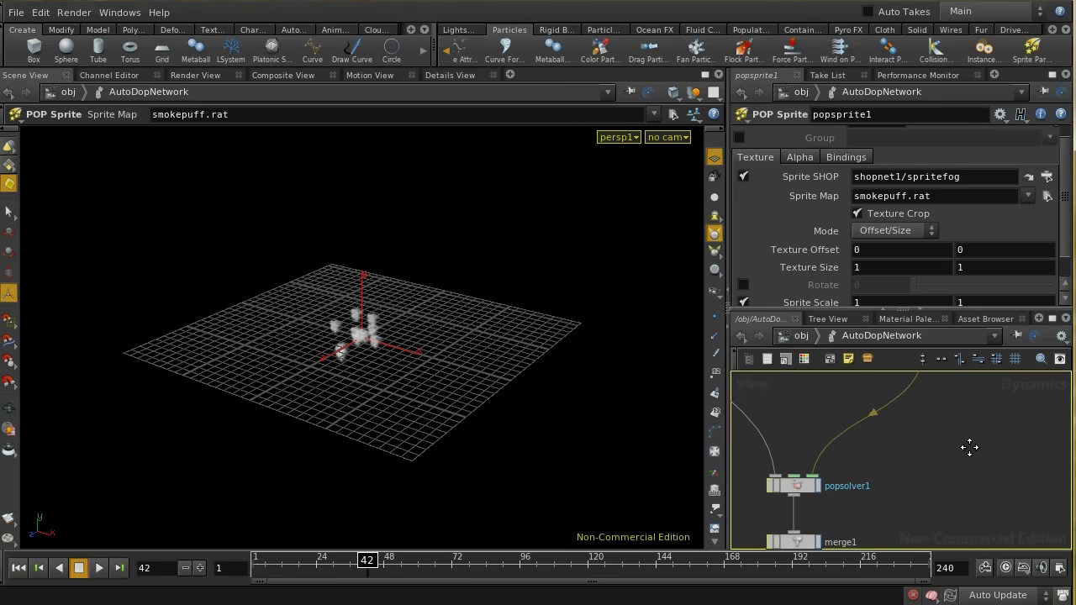
{"action": "key", "text": "f"}
{"action": "middle_click_drag", "start_coordinate": [978, 482], "coordinate": [950, 507]}
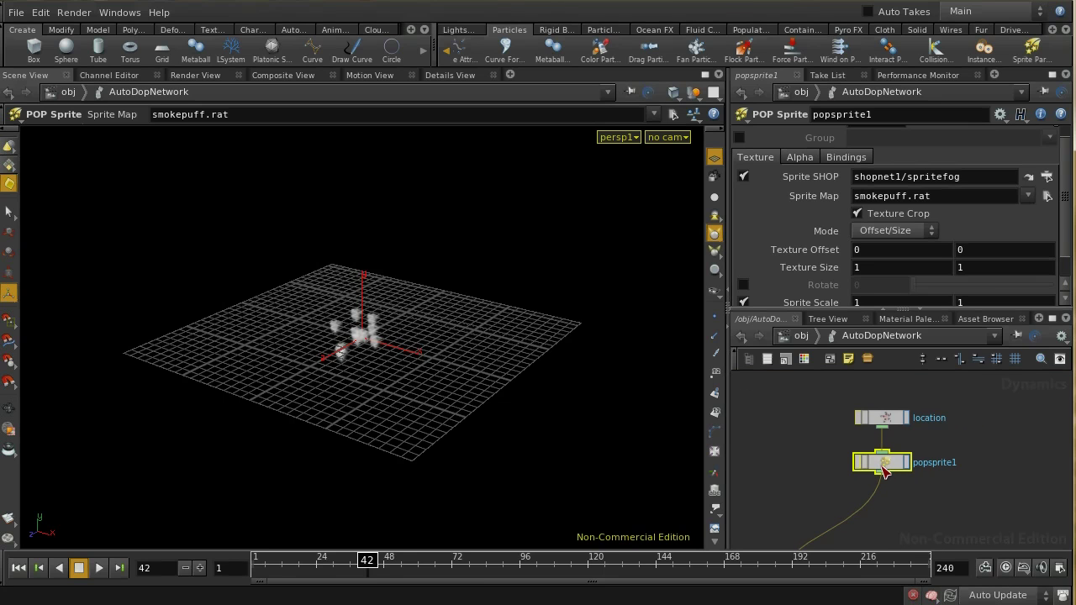
{"action": "scroll", "coordinate": [1067, 185], "scroll_direction": "up", "scroll_amount": 1}
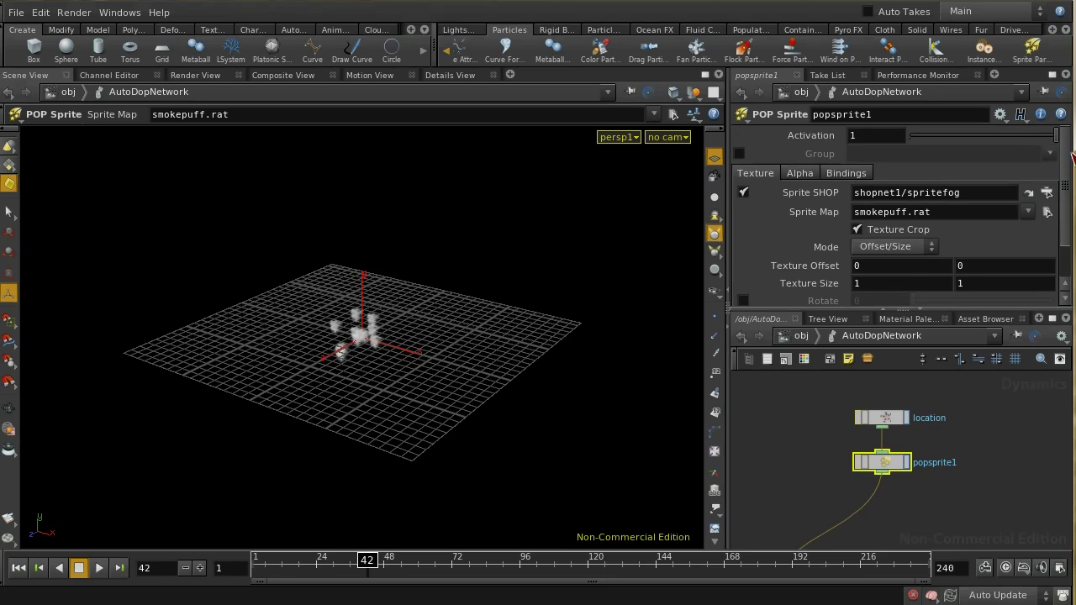
{"action": "scroll", "coordinate": [1073, 155], "scroll_direction": "down", "scroll_amount": 3}
{"action": "scroll", "coordinate": [1072, 158], "scroll_direction": "up", "scroll_amount": 2}
At the scene object level, move location_particles closer under AutoDopNetwork
{"action": "left_click", "coordinate": [802, 336]}
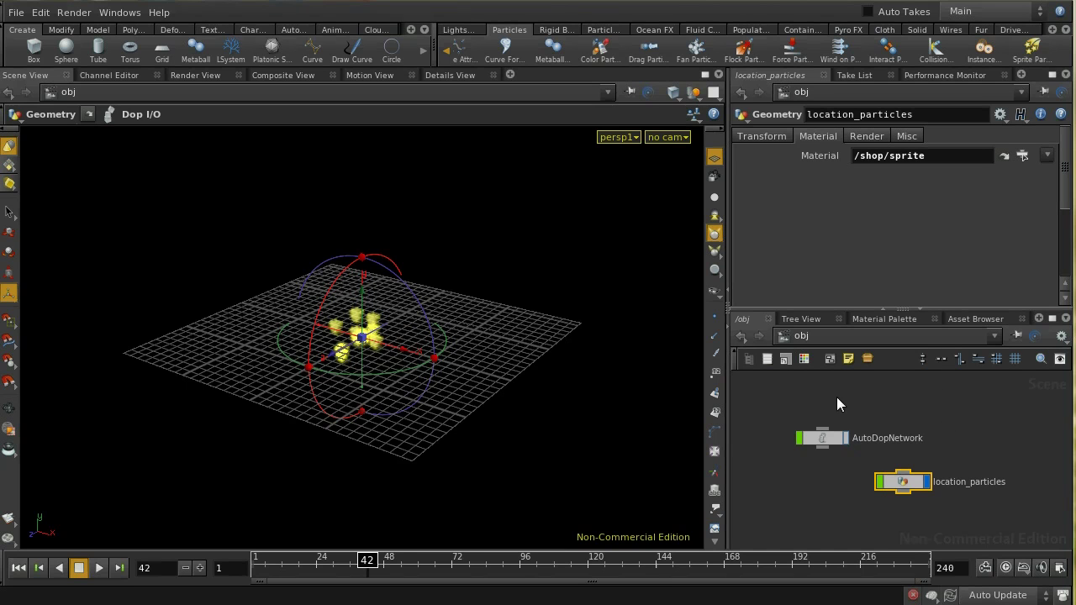
{"action": "left_click_drag", "start_coordinate": [908, 481], "coordinate": [834, 488]}
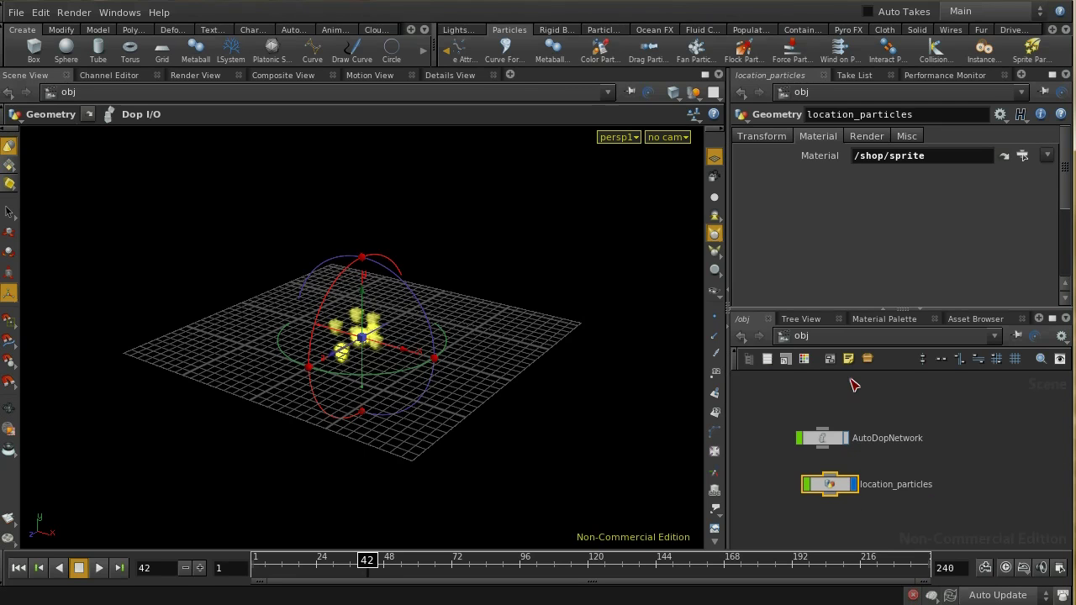
{"action": "left_click", "coordinate": [449, 53]}
{"action": "left_click", "coordinate": [448, 54]}
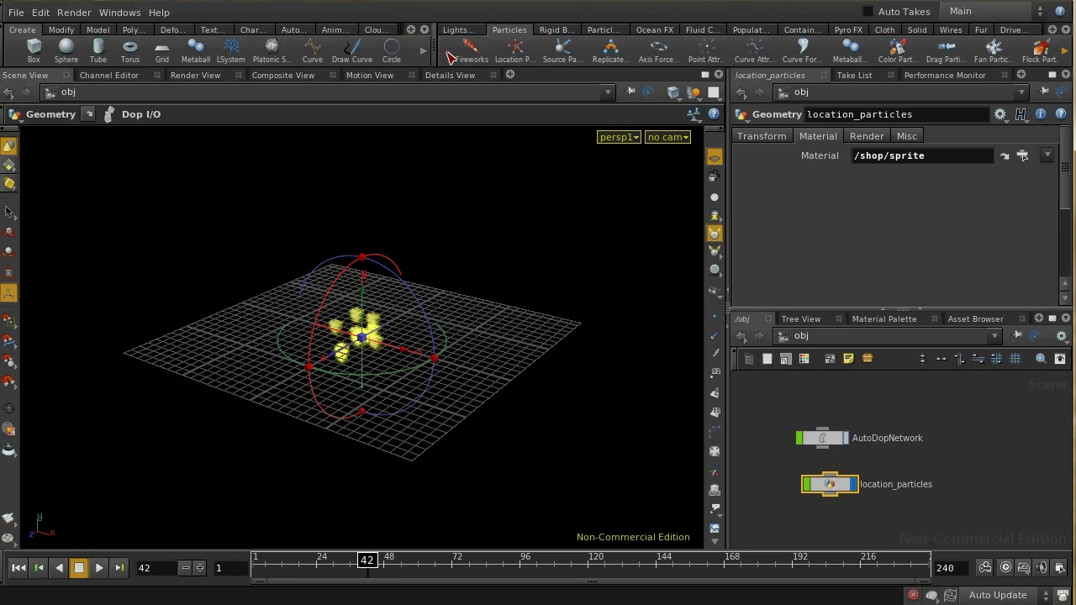
Look inside location_particles, then enter AutoDopNetwork to reach popsprite1's sprite settings
{"action": "double_click", "coordinate": [838, 484]}
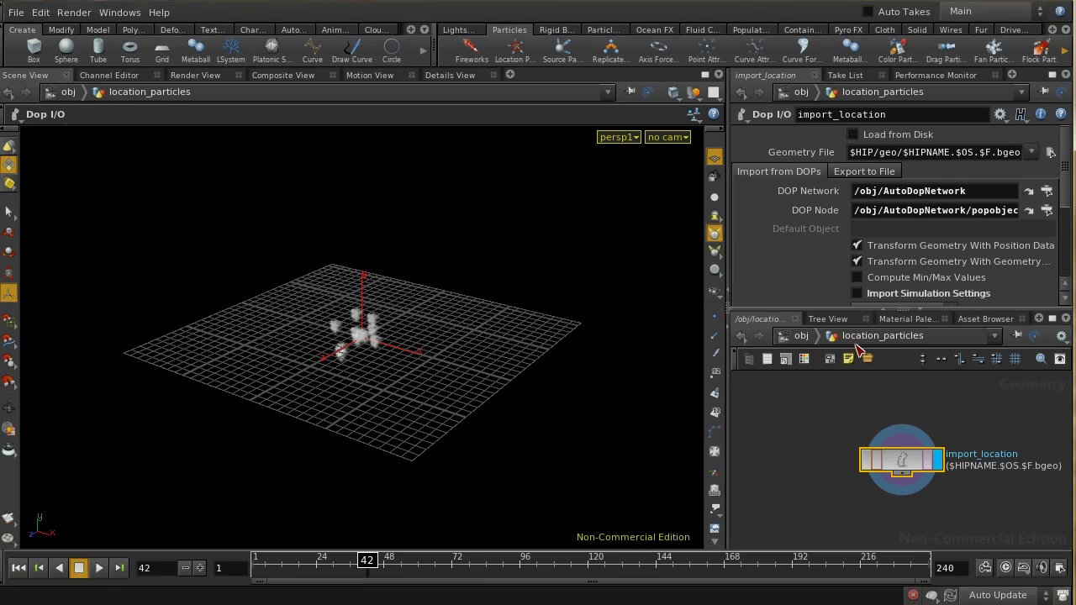
{"action": "left_click", "coordinate": [812, 335]}
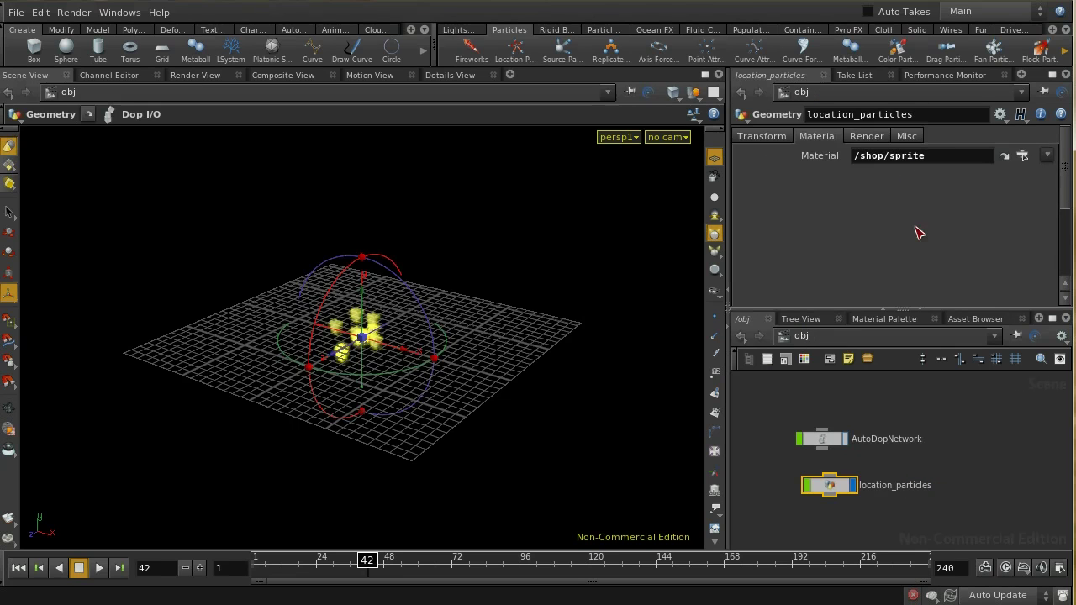
{"action": "double_click", "coordinate": [835, 440]}
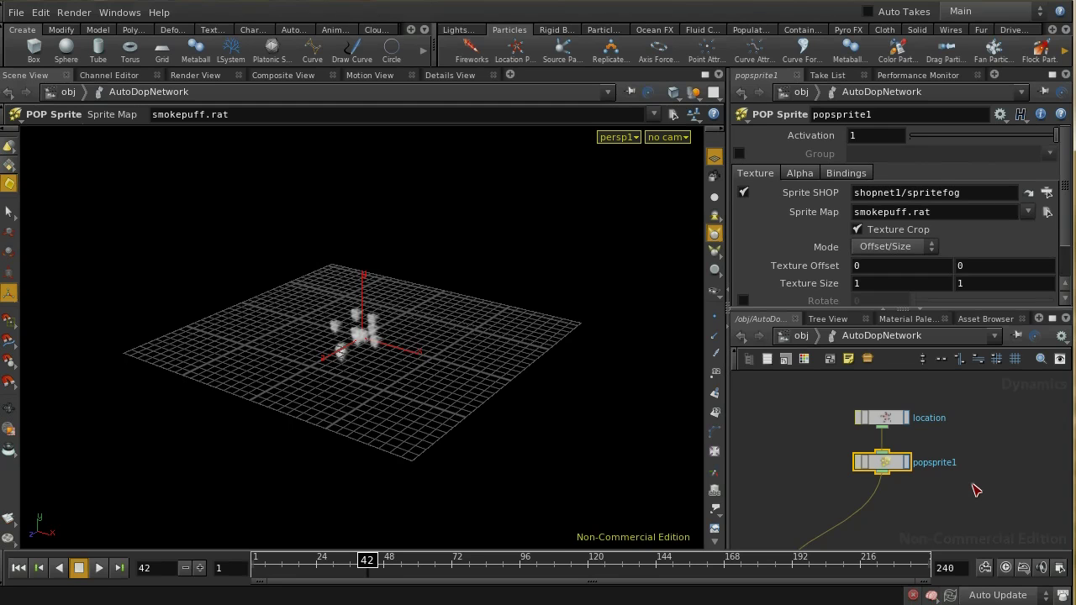
Replace popsprite1's smokepuff.rat Sprite Map with the single image $HIP/img/letter.1.picnc
{"action": "middle_click_drag", "start_coordinate": [975, 491], "coordinate": [967, 458]}
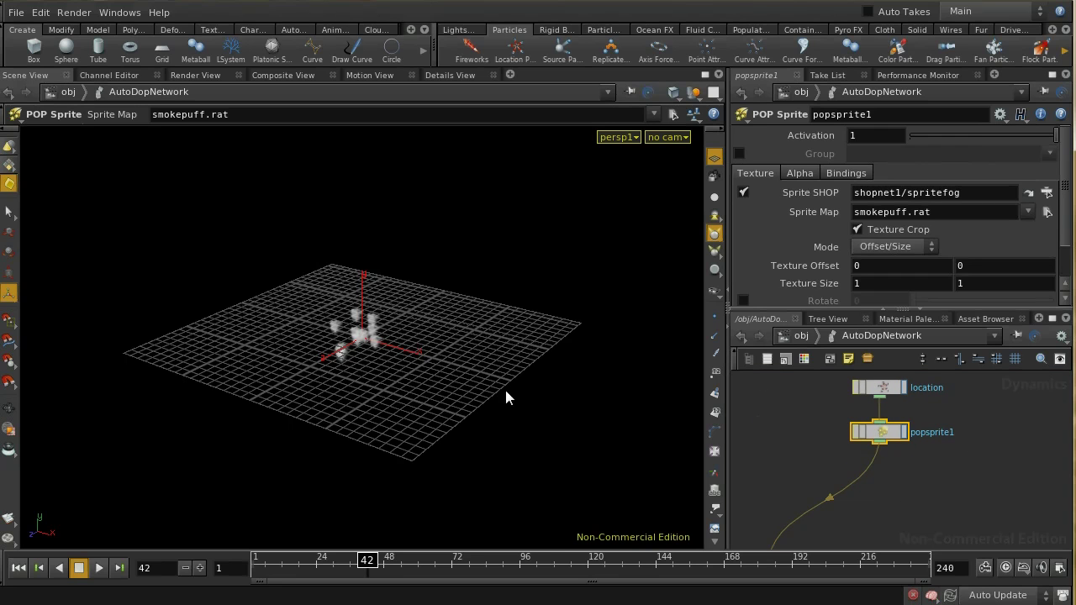
{"action": "left_click", "coordinate": [1047, 212]}
{"action": "left_click", "coordinate": [1025, 149]}
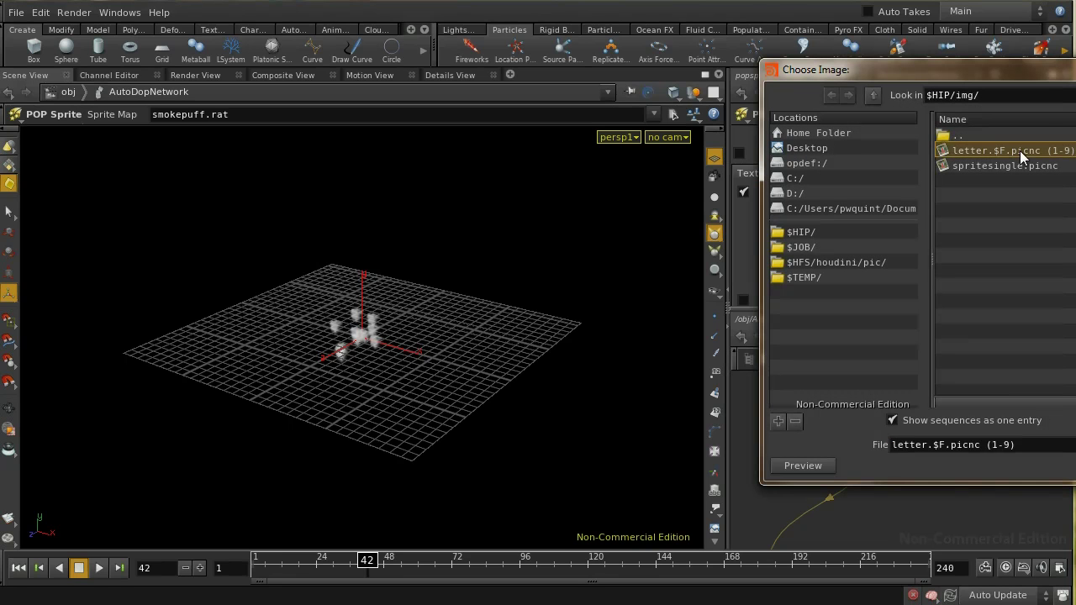
{"action": "left_click", "coordinate": [894, 422]}
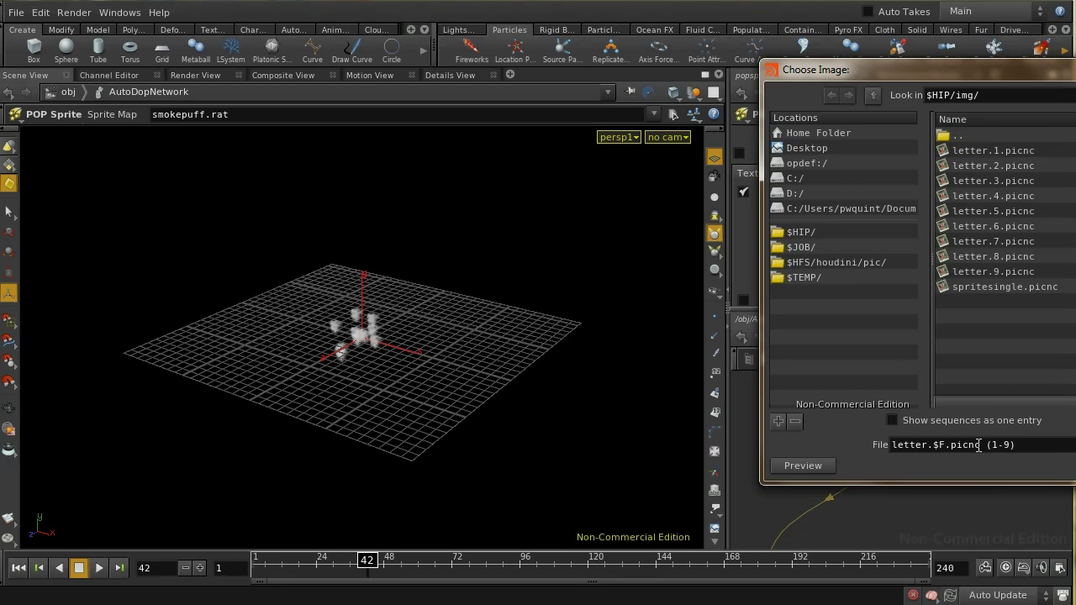
{"action": "left_click", "coordinate": [1026, 151]}
{"action": "key", "text": "Return"}
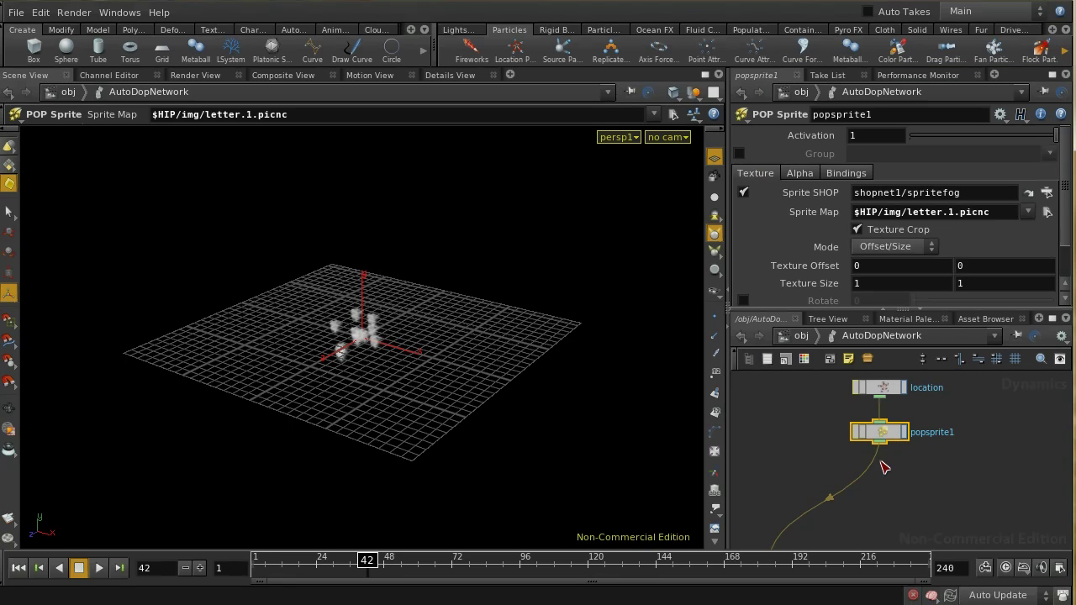
Replay the simulation from frame 1 and stop at frame 82
{"action": "left_click", "coordinate": [19, 568]}
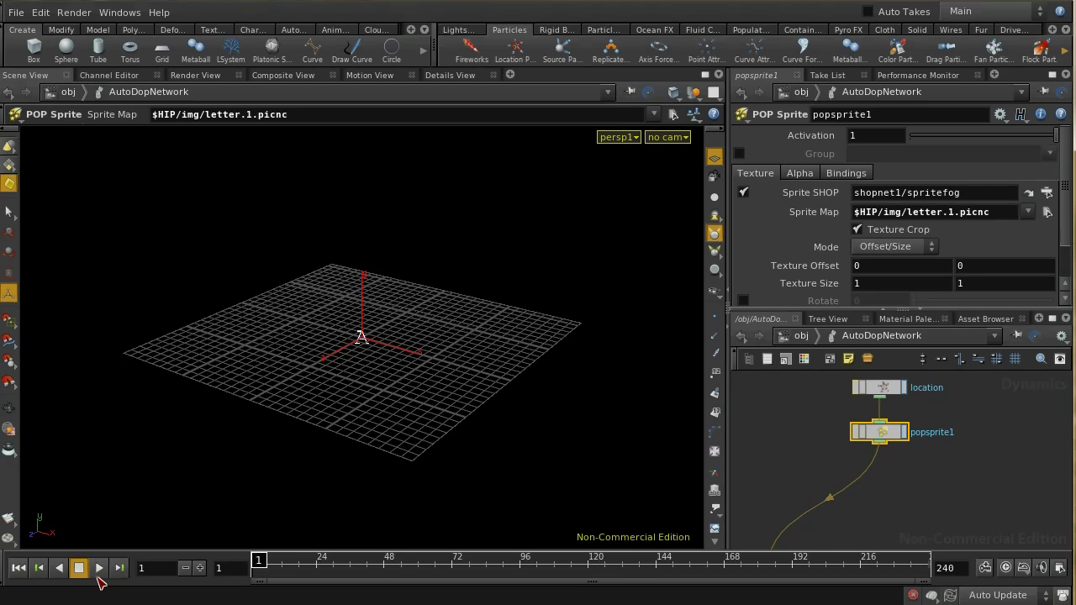
{"action": "left_click", "coordinate": [95, 571]}
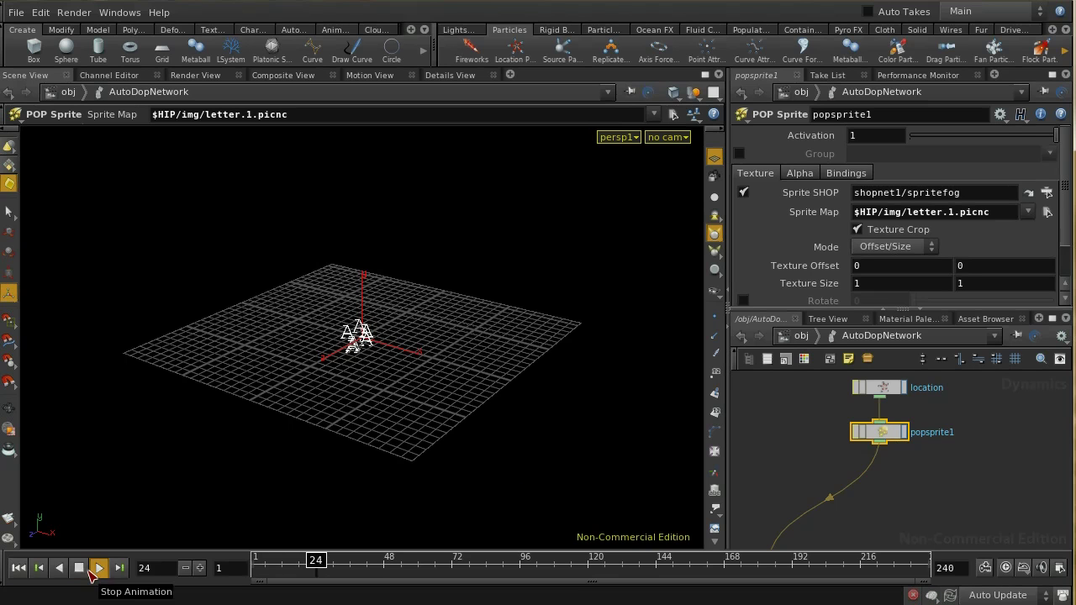
{"action": "left_click", "coordinate": [79, 568]}
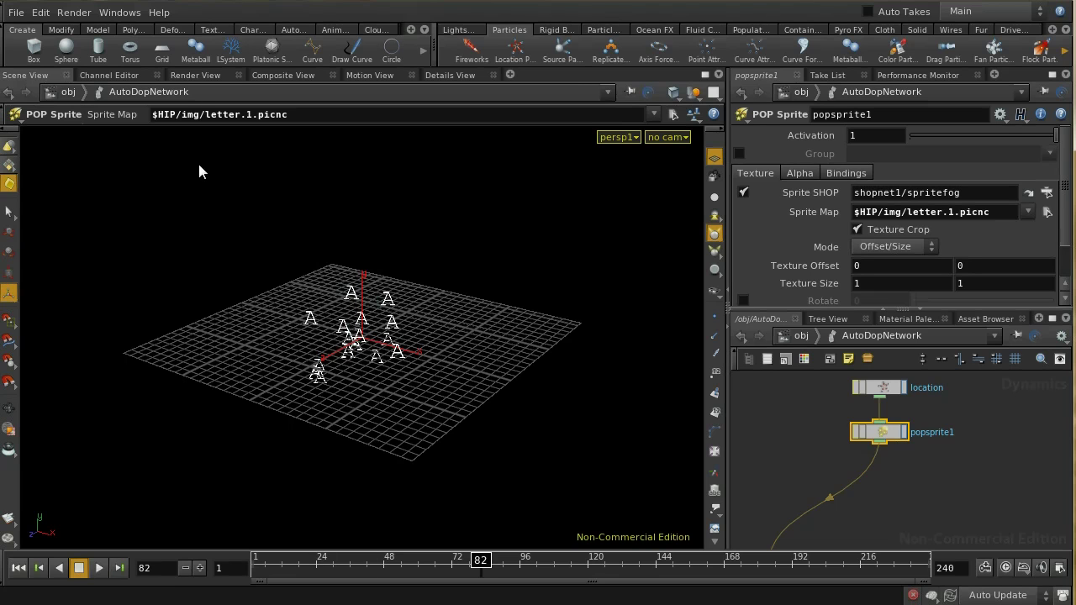
Render a Mantra IPR preview at frame 82 through the Scene View 1 camera
{"action": "left_click", "coordinate": [195, 76]}
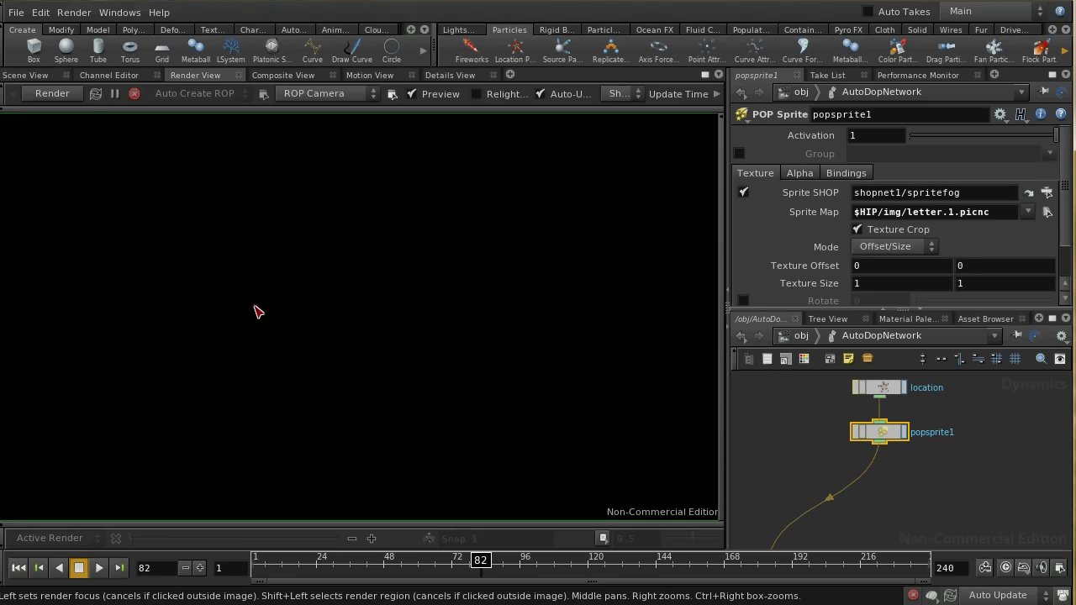
{"action": "left_click", "coordinate": [70, 94]}
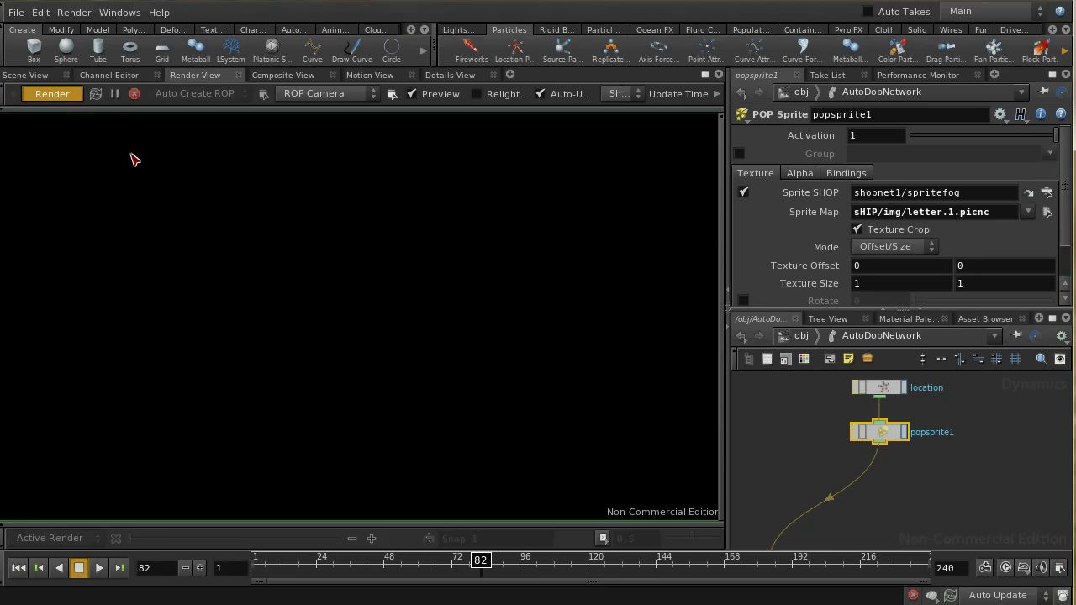
{"action": "left_click", "coordinate": [328, 95]}
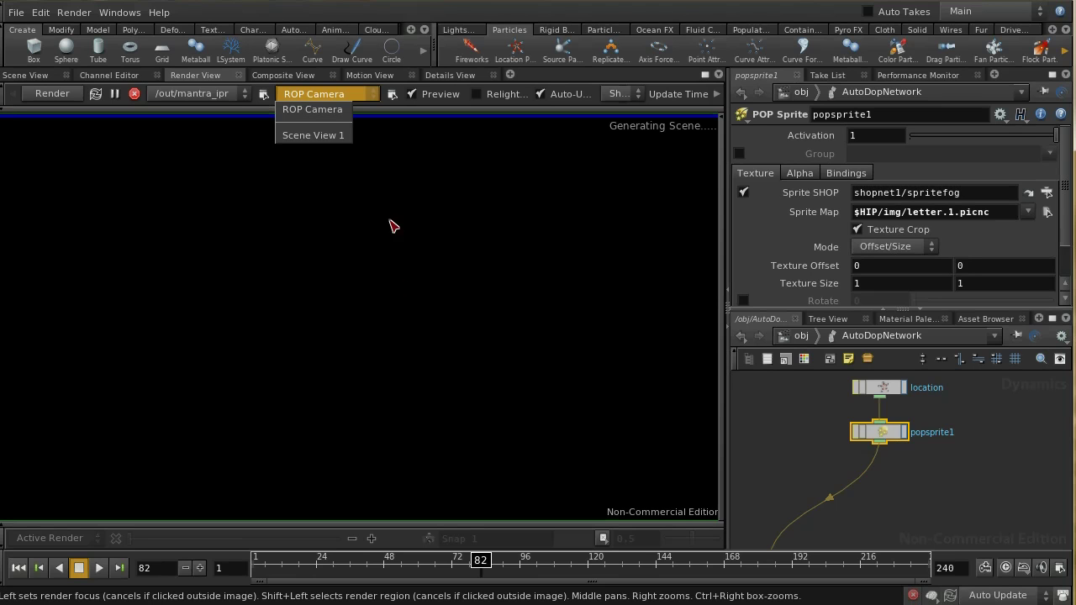
{"action": "left_click", "coordinate": [336, 136]}
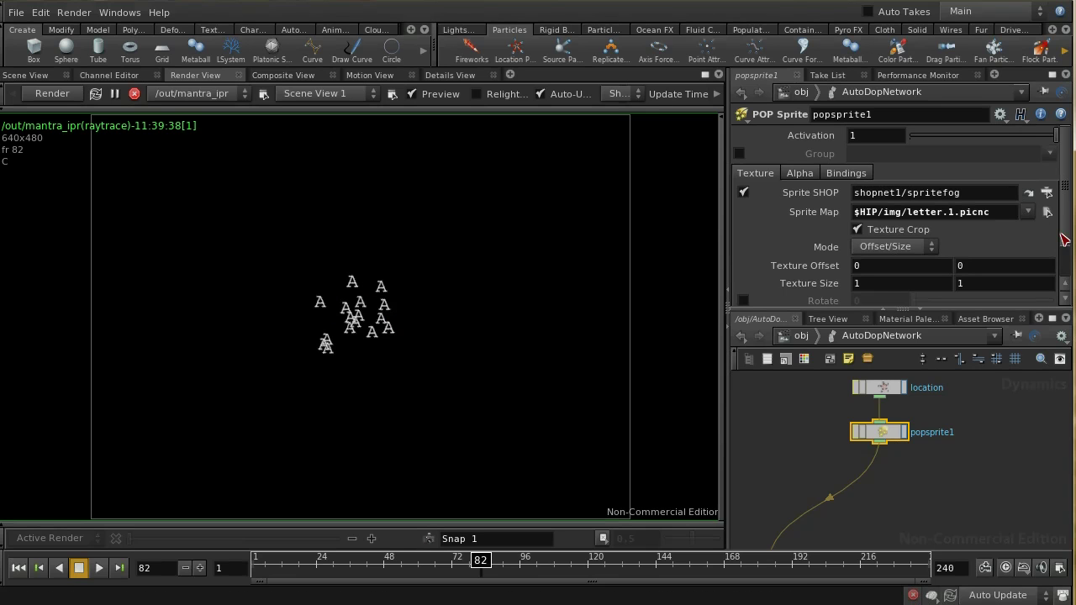
Set popsprite1's texture Mode to Sprite Sheet, exposing Sprite Index, Rows and Columns
{"action": "left_click_drag", "start_coordinate": [1064, 240], "coordinate": [1067, 280]}
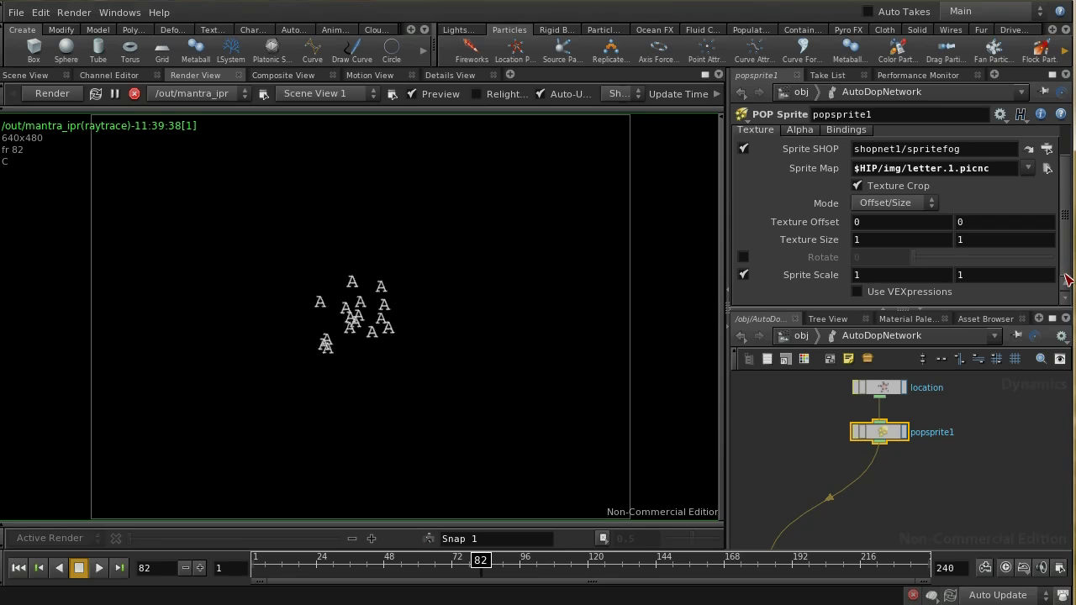
{"action": "left_click", "coordinate": [930, 204]}
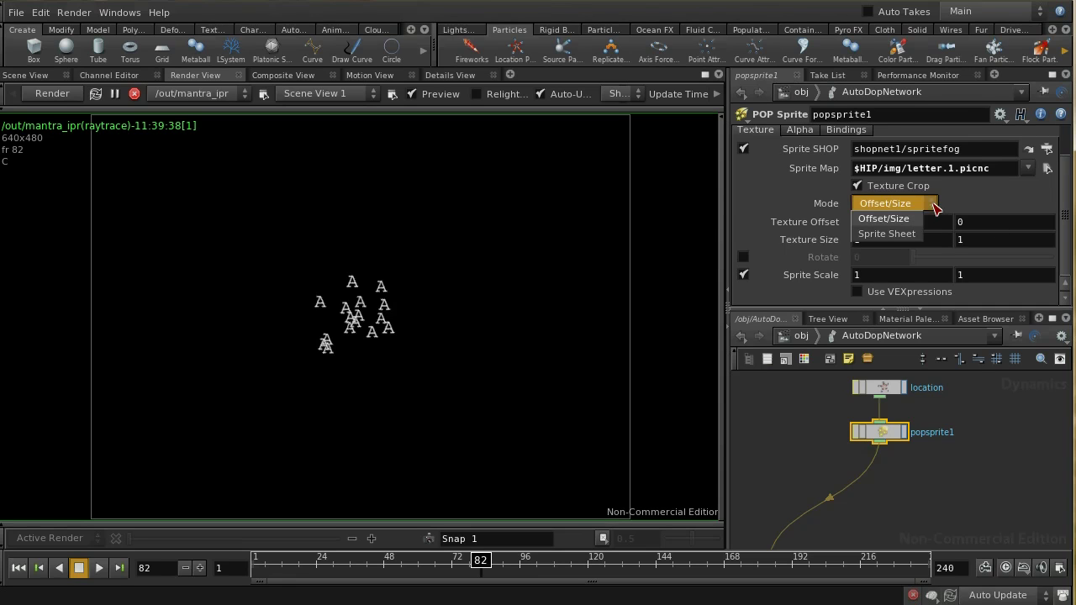
{"action": "left_click", "coordinate": [887, 233]}
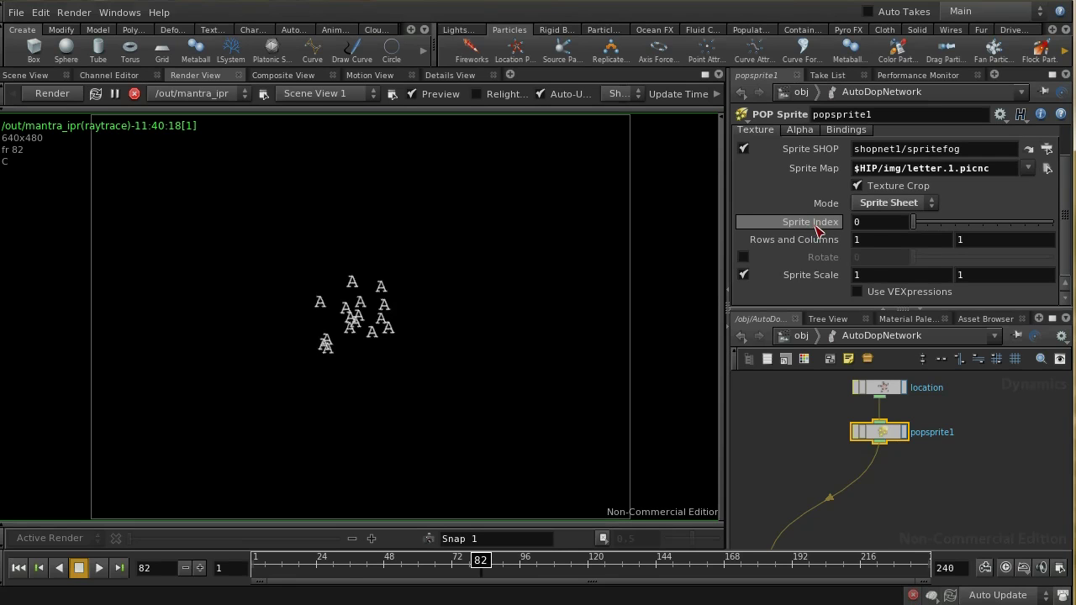
Load $HIP/img/spritesingle.picnc as the Sprite Map and view the particles in Scene View
{"action": "left_click", "coordinate": [1047, 169]}
{"action": "left_click", "coordinate": [1018, 288]}
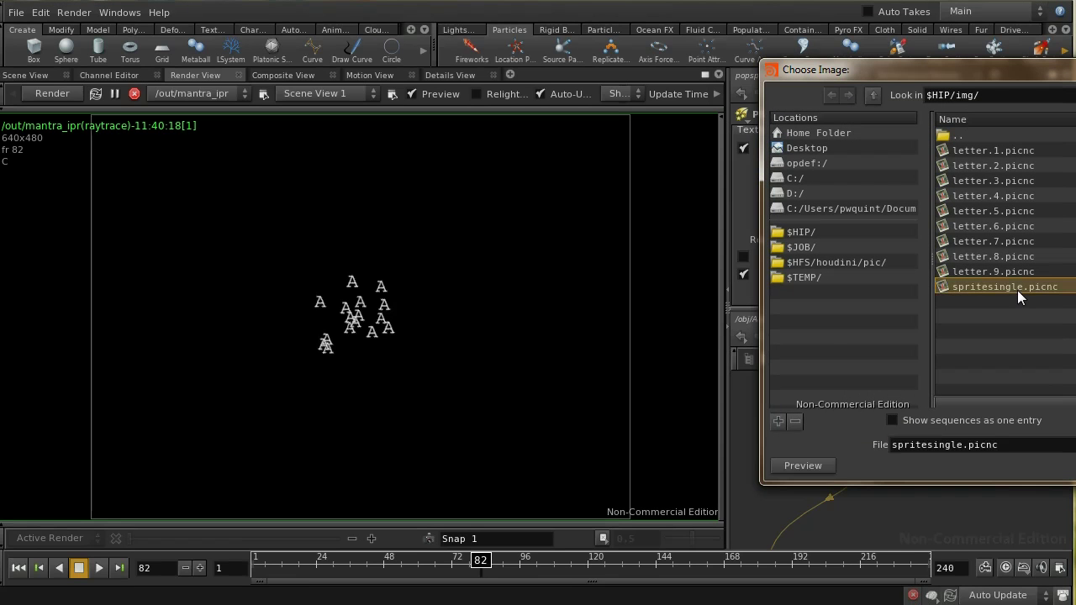
{"action": "key", "text": "Return"}
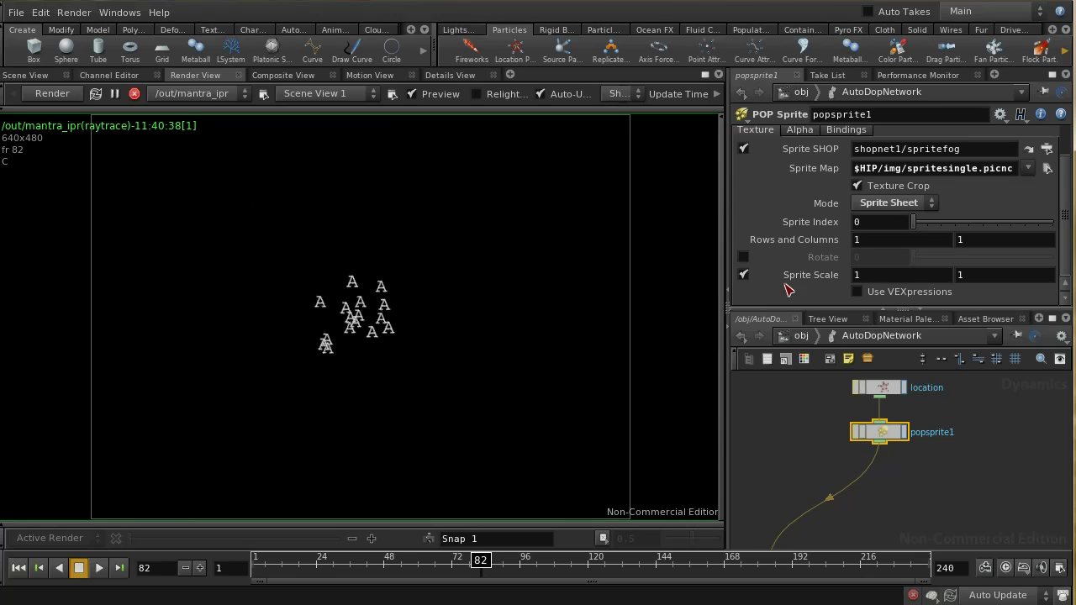
{"action": "left_click", "coordinate": [34, 74]}
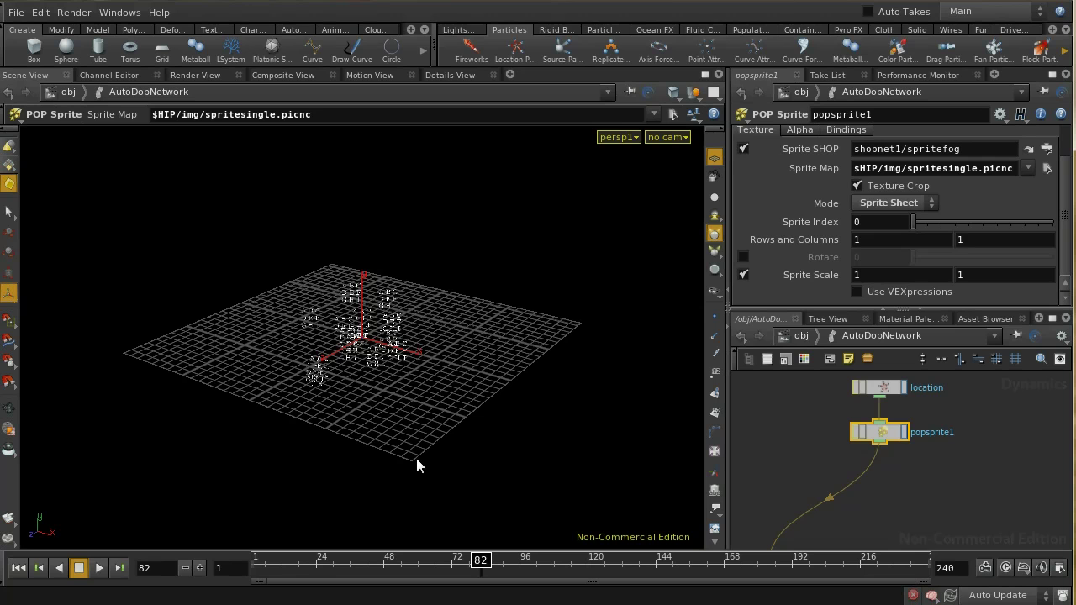
Set Sprite Index to 1 and the sheet to 3 rows by 3 columns, rendering letter B
{"action": "left_click", "coordinate": [928, 223]}
{"action": "left_click", "coordinate": [193, 74]}
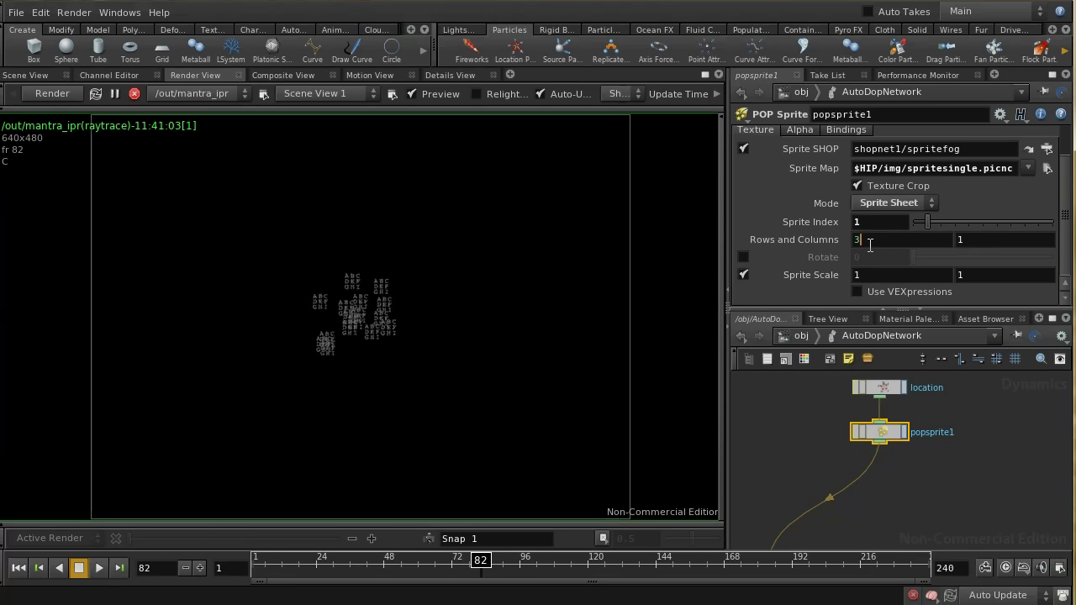
{"action": "key", "text": "Tab"}
{"action": "type", "text": "3"}
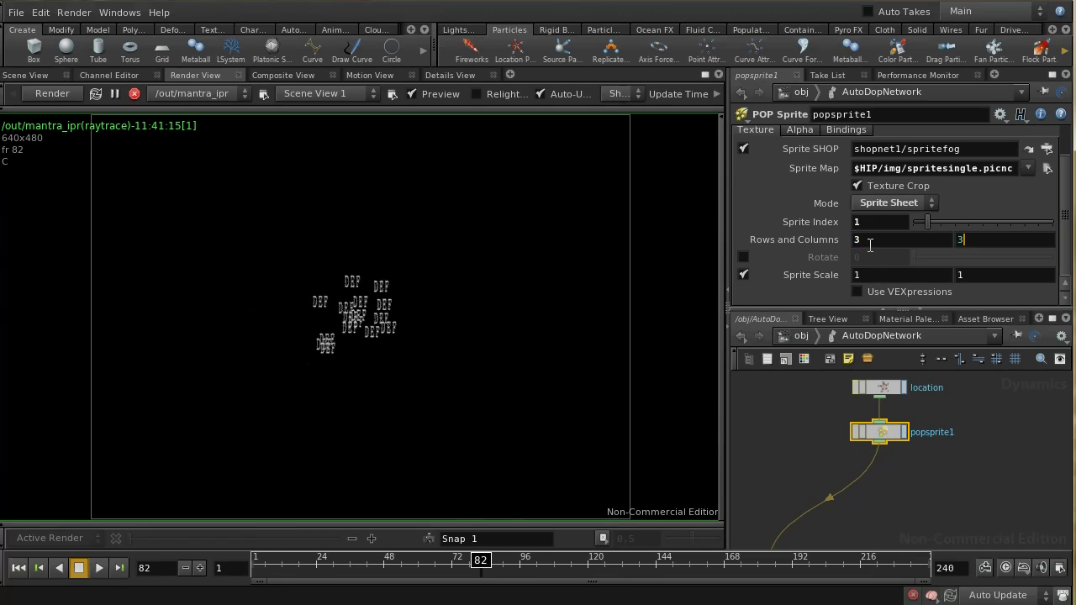
{"action": "key", "text": "Return"}
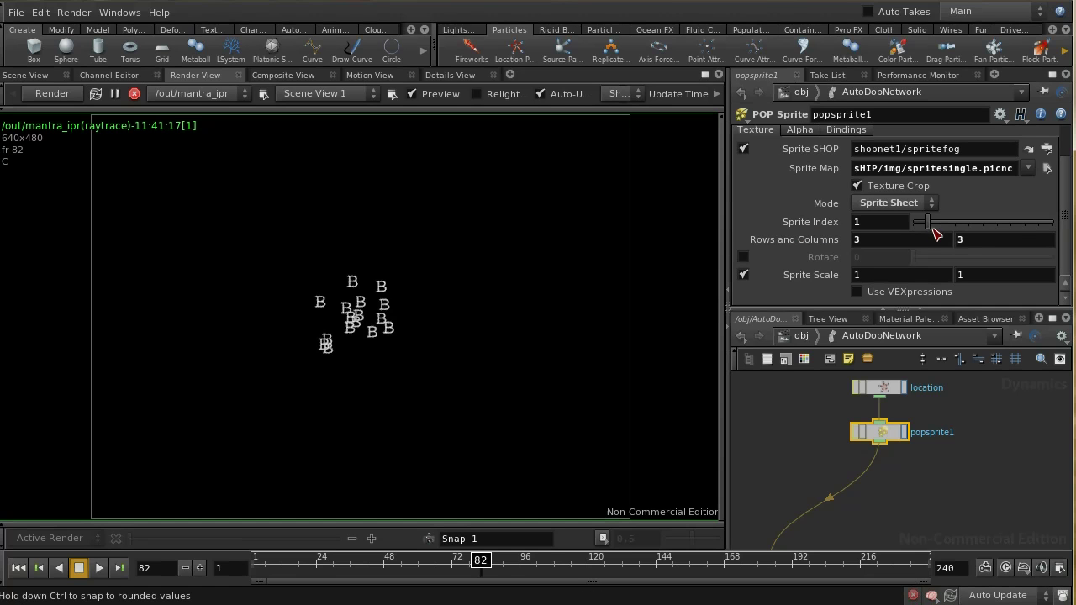
Raise popsprite1's Sprite Index slider to 4, turning every rendered particle into an E
{"action": "left_click_drag", "start_coordinate": [931, 225], "coordinate": [968, 224]}
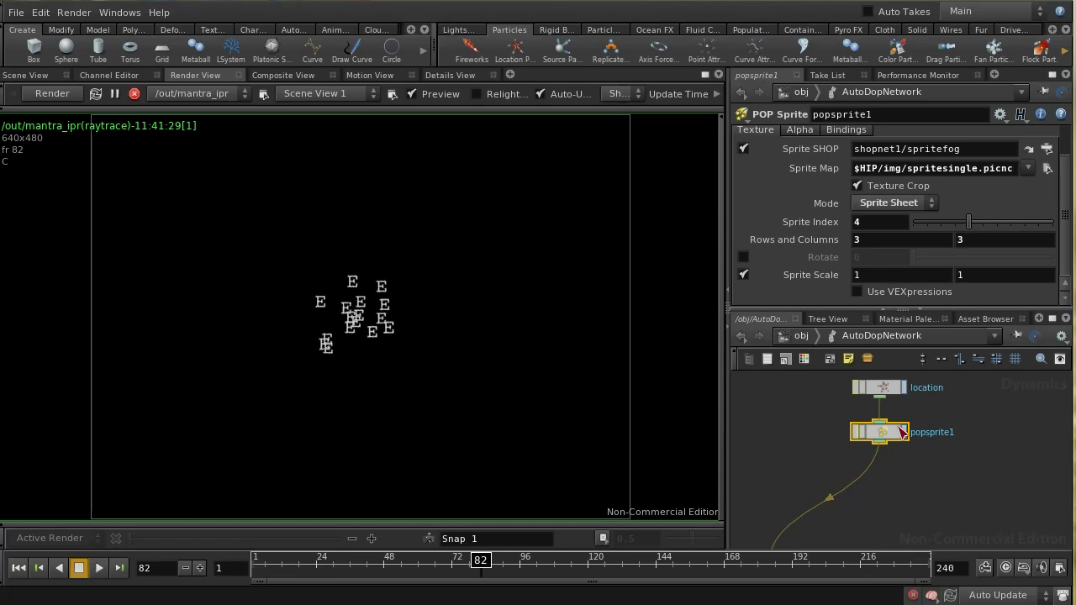
{"action": "left_click_drag", "start_coordinate": [887, 439], "coordinate": [887, 478]}
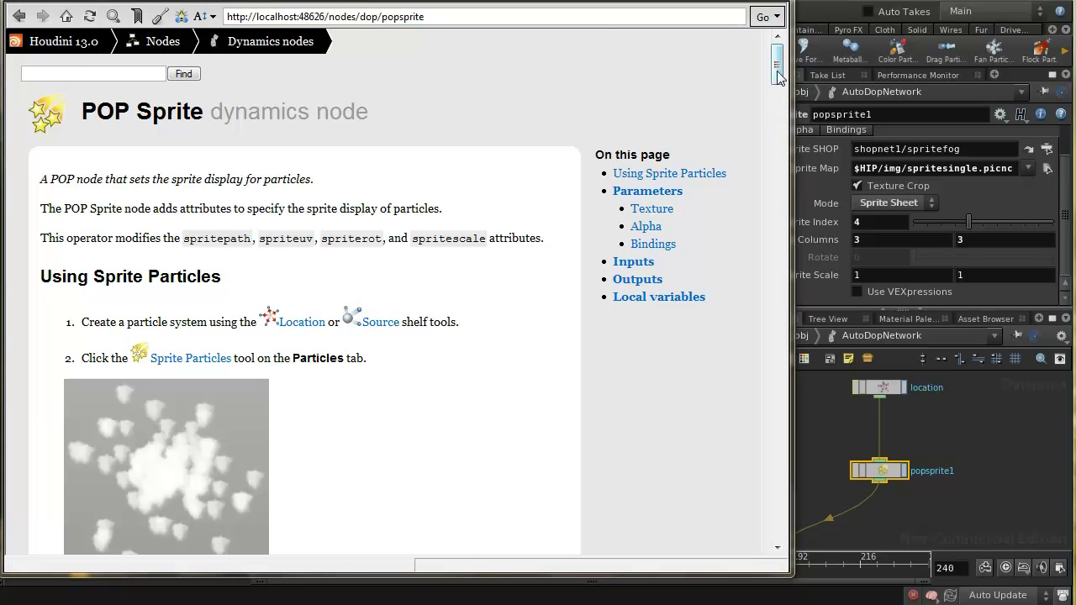
{"action": "left_click_drag", "start_coordinate": [777, 83], "coordinate": [800, 60]}
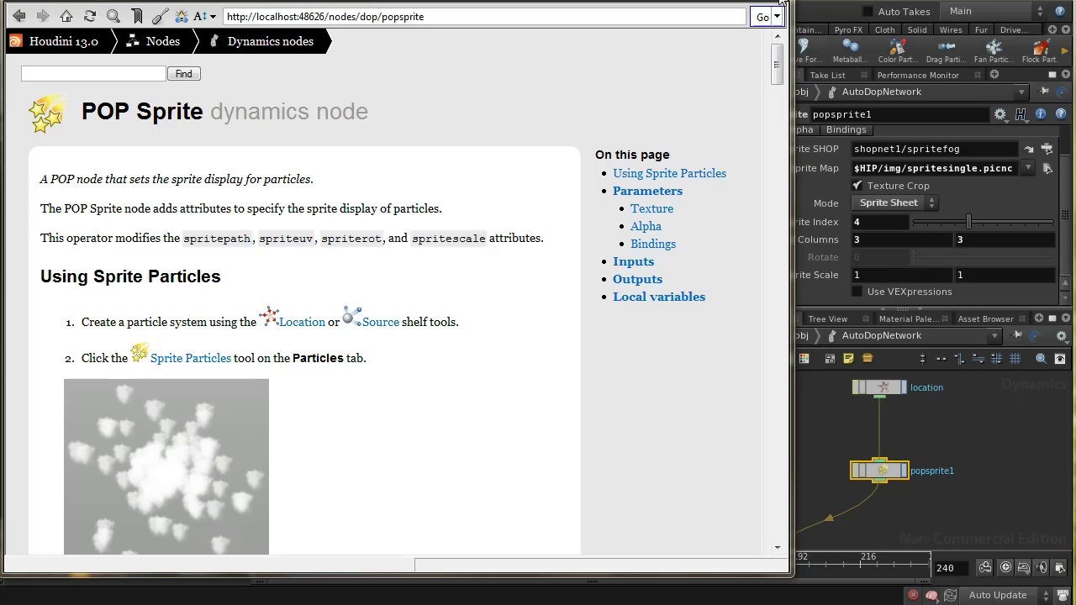
{"action": "left_click", "coordinate": [799, 33]}
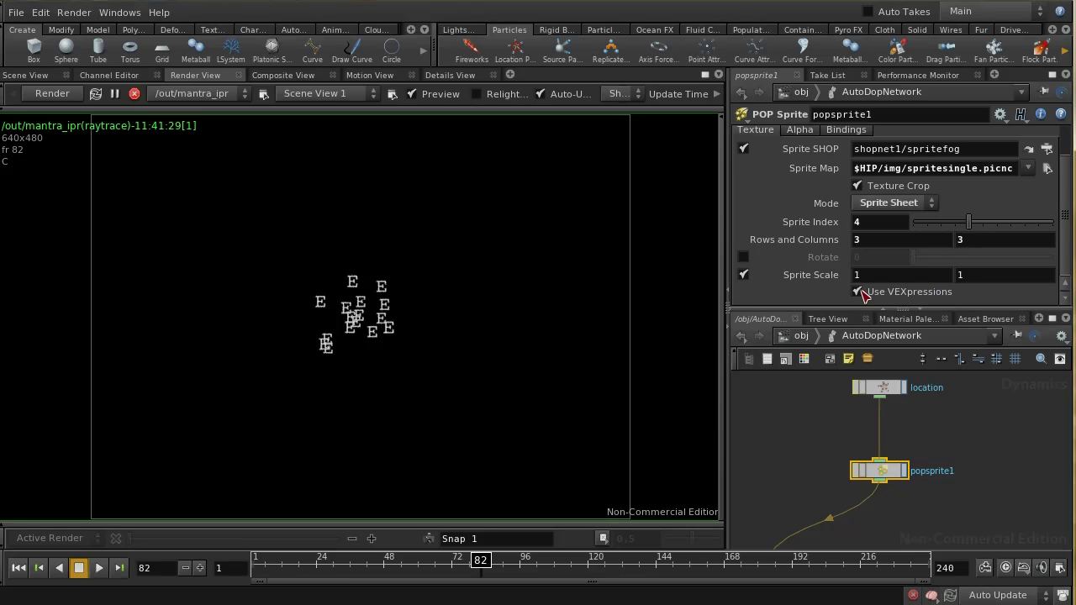
Enable Use VEXpressions on popsprite1, view the E particles in Scene View, and reach the VEXpression editor
{"action": "left_click", "coordinate": [860, 292]}
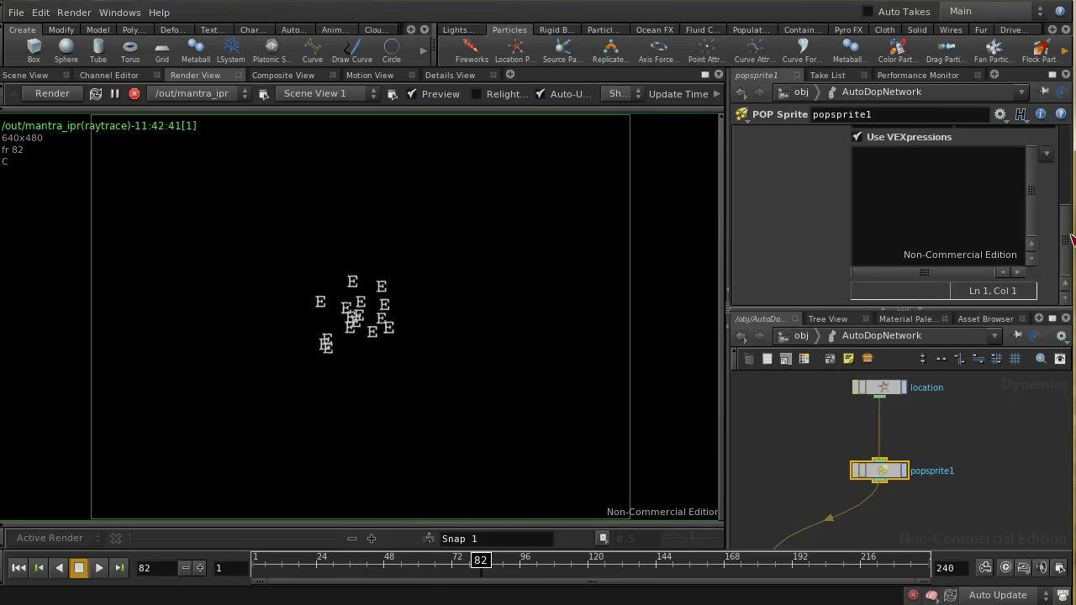
{"action": "left_click", "coordinate": [37, 78]}
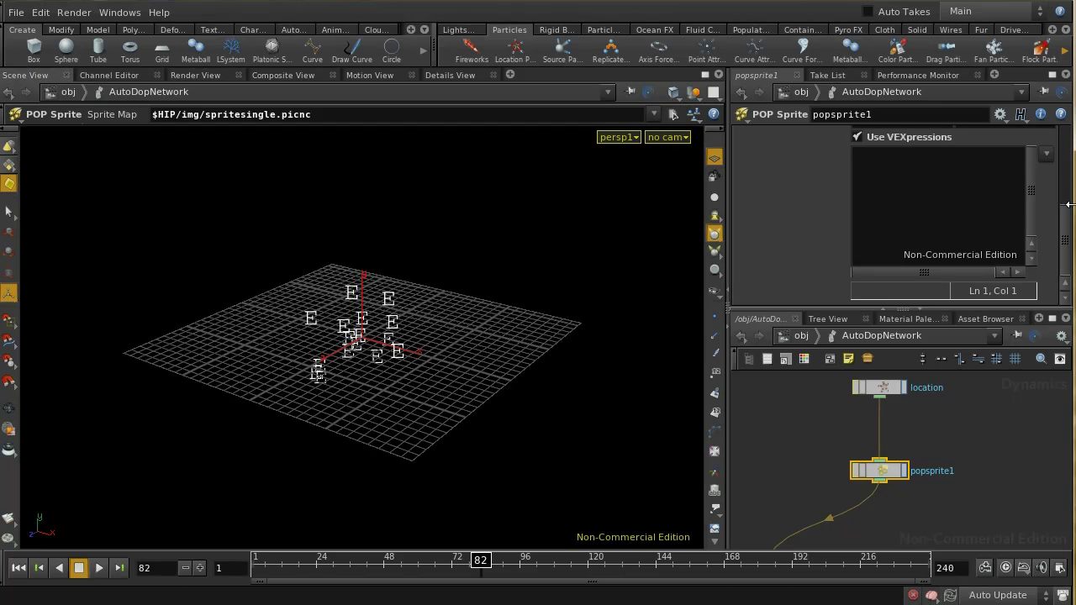
{"action": "left_click_drag", "start_coordinate": [1068, 223], "coordinate": [1063, 174]}
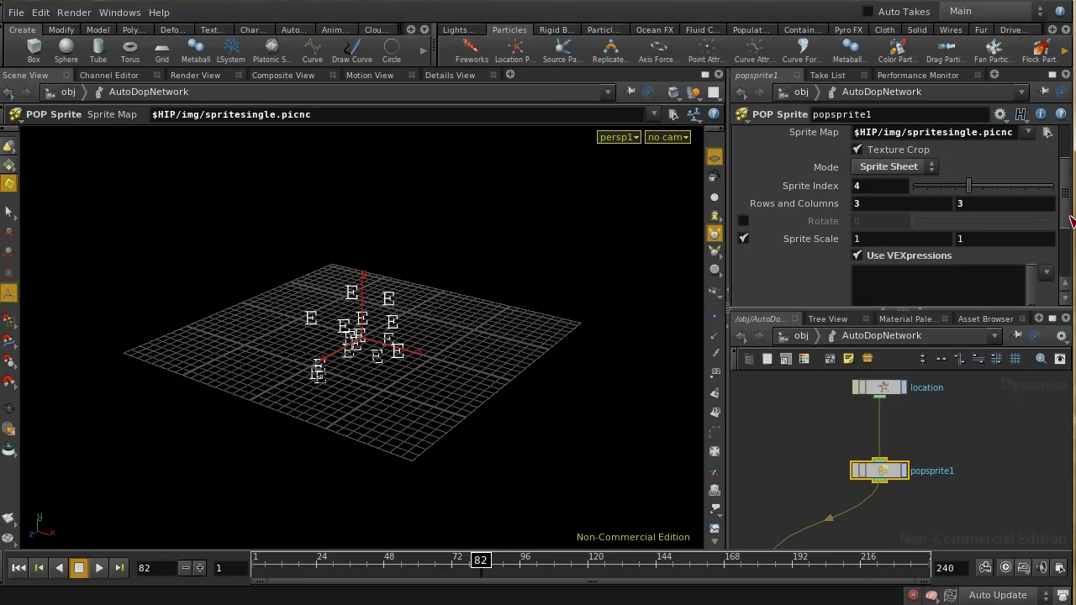
{"action": "scroll", "coordinate": [1071, 220], "scroll_direction": "down", "scroll_amount": 3}
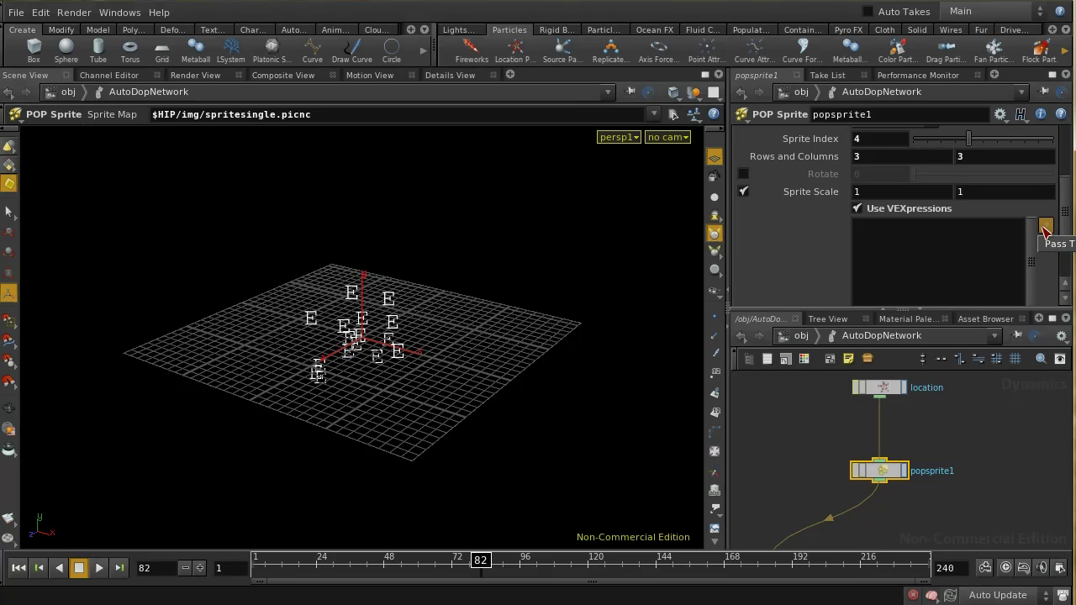
Apply the Pass Through VEXpression preset and look over the generated sprite attribute code
{"action": "left_click", "coordinate": [1053, 247]}
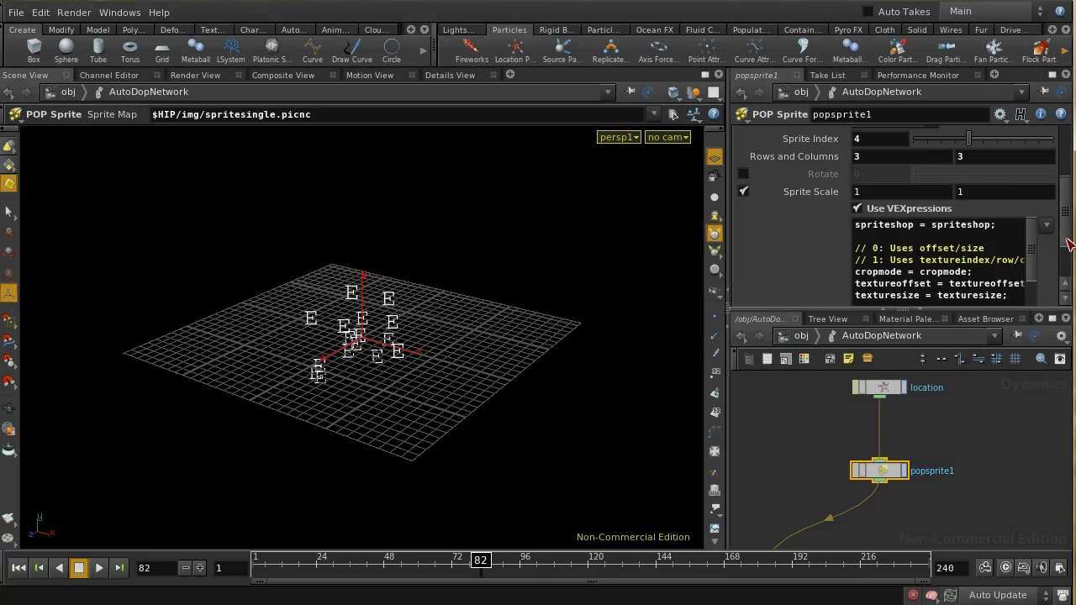
{"action": "scroll", "coordinate": [1068, 246], "scroll_direction": "down", "scroll_amount": 3}
{"action": "scroll", "coordinate": [1069, 250], "scroll_direction": "up", "scroll_amount": 2}
{"action": "scroll", "coordinate": [1066, 249], "scroll_direction": "down", "scroll_amount": 1}
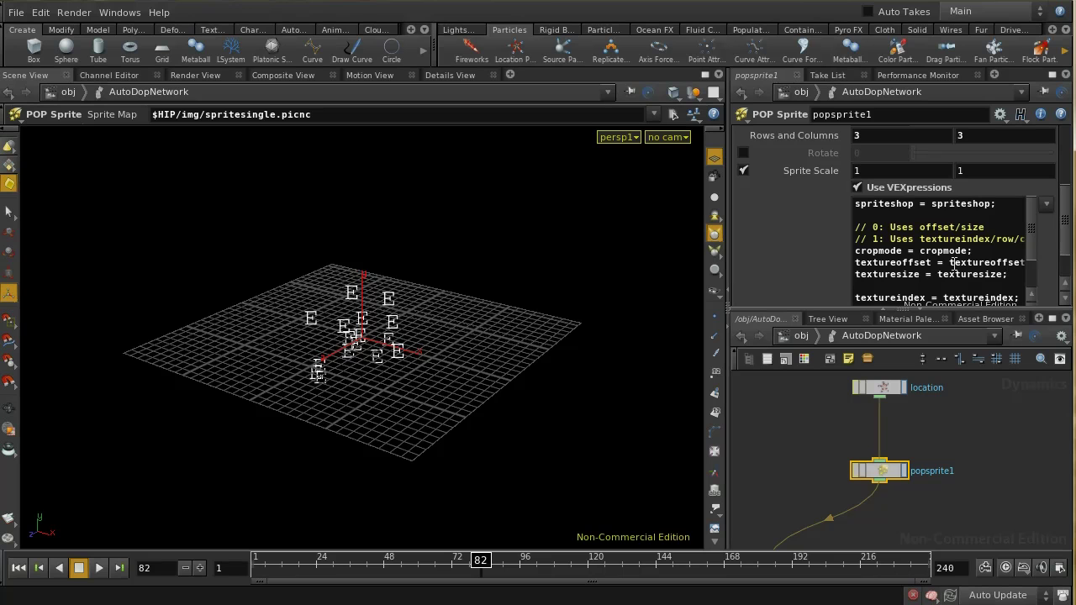
{"action": "scroll", "coordinate": [1068, 244], "scroll_direction": "up", "scroll_amount": 2}
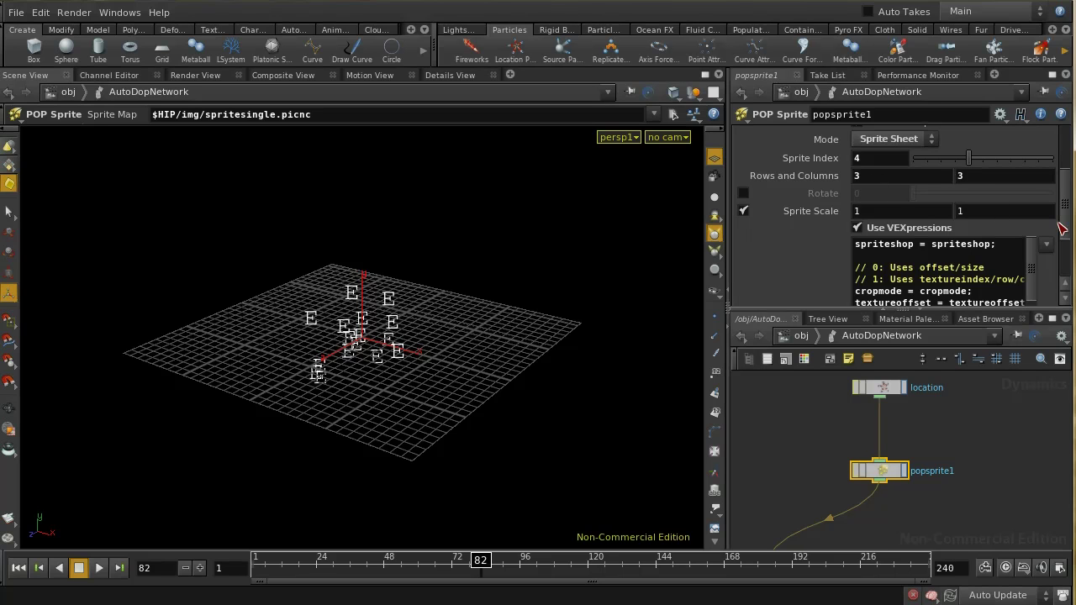
{"action": "scroll", "coordinate": [1066, 231], "scroll_direction": "up", "scroll_amount": 1}
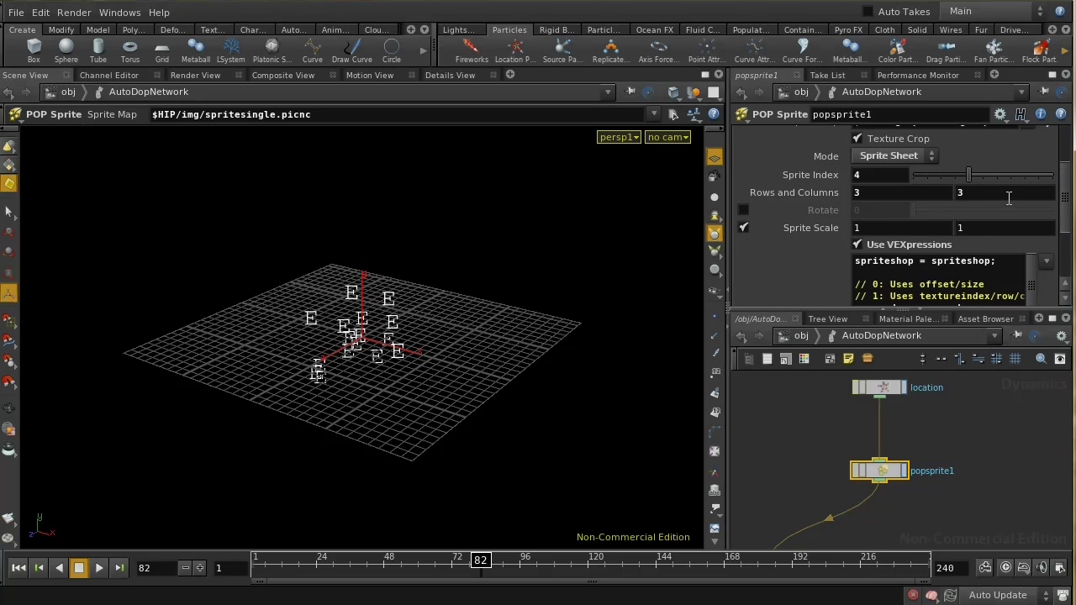
{"action": "scroll", "coordinate": [1066, 217], "scroll_direction": "down", "scroll_amount": 1}
{"action": "scroll", "coordinate": [1066, 217], "scroll_direction": "down", "scroll_amount": 5}
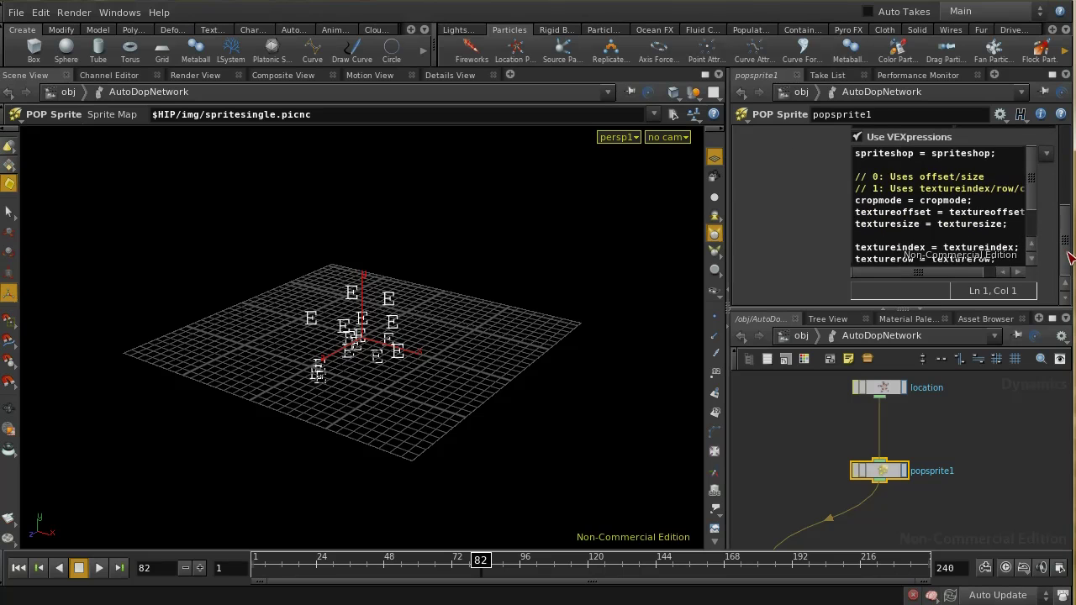
{"action": "scroll", "coordinate": [1032, 210], "scroll_direction": "down", "scroll_amount": 4}
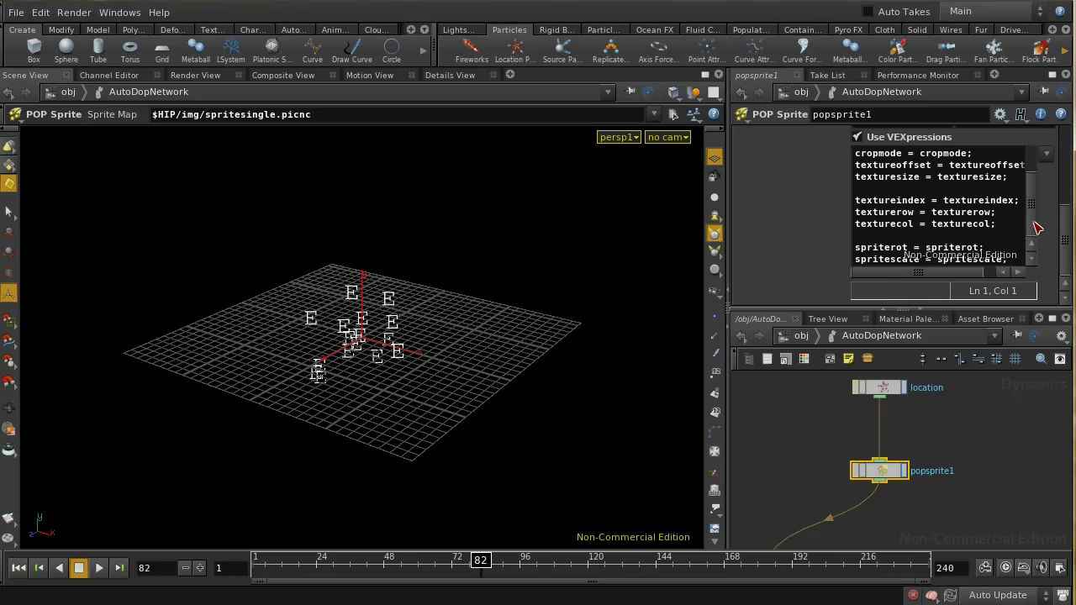
{"action": "scroll", "coordinate": [1035, 218], "scroll_direction": "up", "scroll_amount": 4}
{"action": "scroll", "coordinate": [1033, 210], "scroll_direction": "down", "scroll_amount": 1}
{"action": "scroll", "coordinate": [1032, 211], "scroll_direction": "up", "scroll_amount": 2}
Place the edit cursor after the value on the textureindex line
{"action": "left_click_drag", "start_coordinate": [1066, 228], "coordinate": [1063, 183]}
{"action": "mouse_move", "coordinate": [824, 199]}
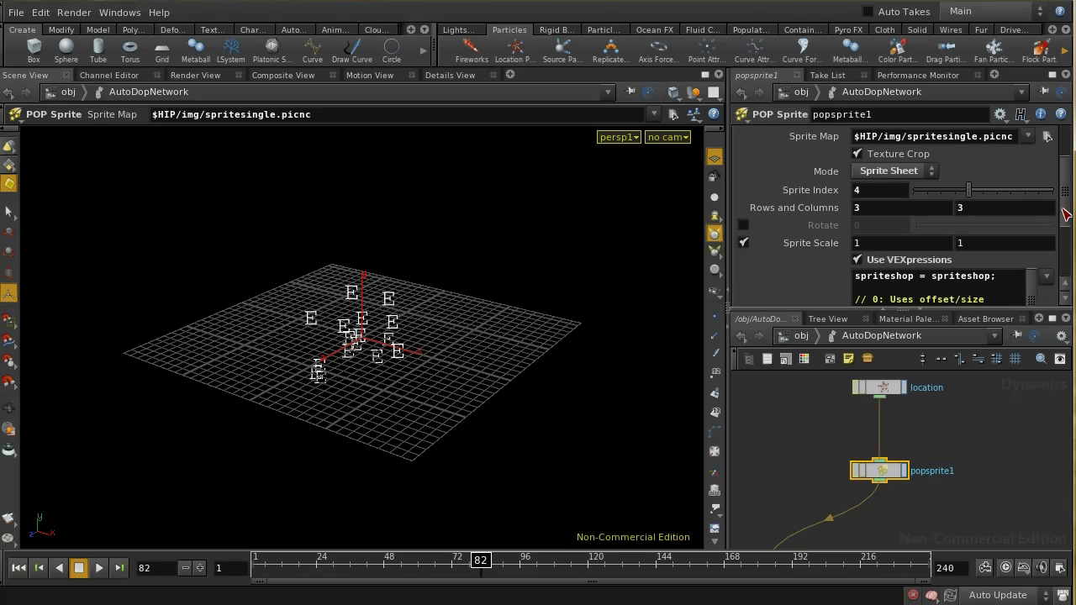
{"action": "scroll", "coordinate": [1066, 225], "scroll_direction": "down", "scroll_amount": 1}
{"action": "scroll", "coordinate": [1066, 226], "scroll_direction": "down", "scroll_amount": 3}
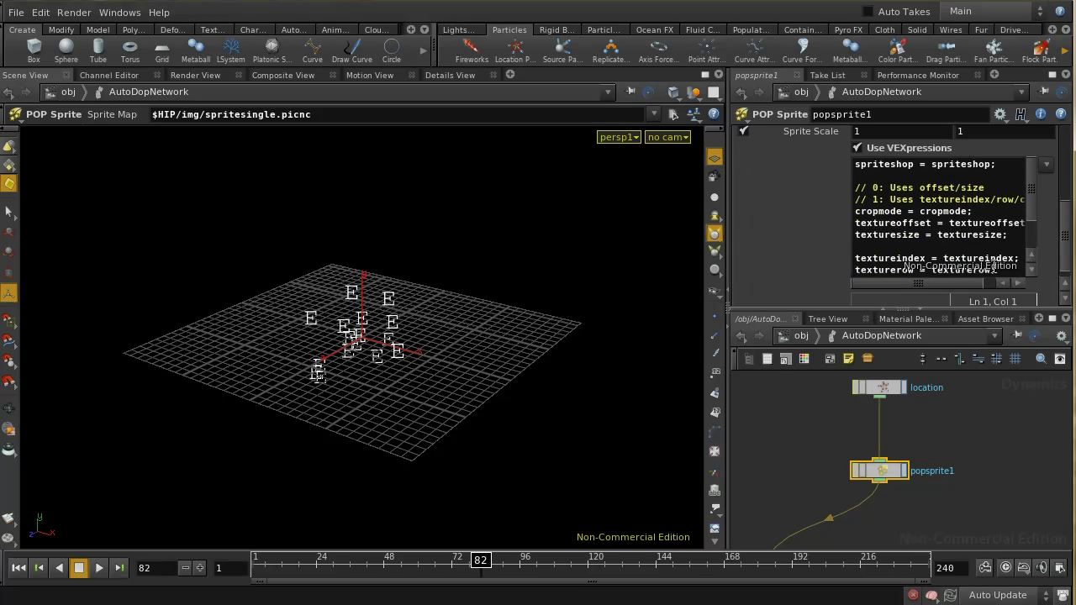
{"action": "left_click", "coordinate": [1017, 258]}
Replace the textureindex value with i@id so each particle shows a different letter
{"action": "key", "text": "BackSpace"}
{"action": "key", "text": "BackSpace"}
{"action": "key", "text": "BackSpace"}
{"action": "key", "text": "BackSpace"}
{"action": "key", "text": "BackSpace"}
{"action": "key", "text": "BackSpace"}
{"action": "key", "text": "BackSpace"}
{"action": "key", "text": "BackSpace"}
{"action": "key", "text": "BackSpace"}
{"action": "key", "text": "BackSpace"}
{"action": "key", "text": "BackSpace"}
{"action": "key", "text": "BackSpace"}
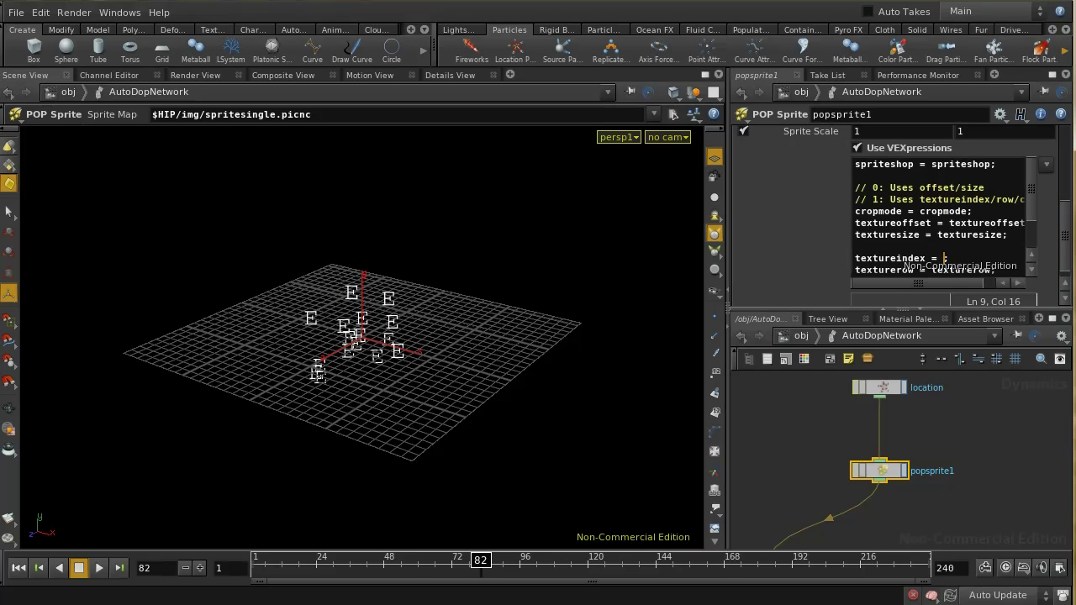
{"action": "type", "text": "@"}
{"action": "type", "text": "id"}
{"action": "type", "text": "i"}
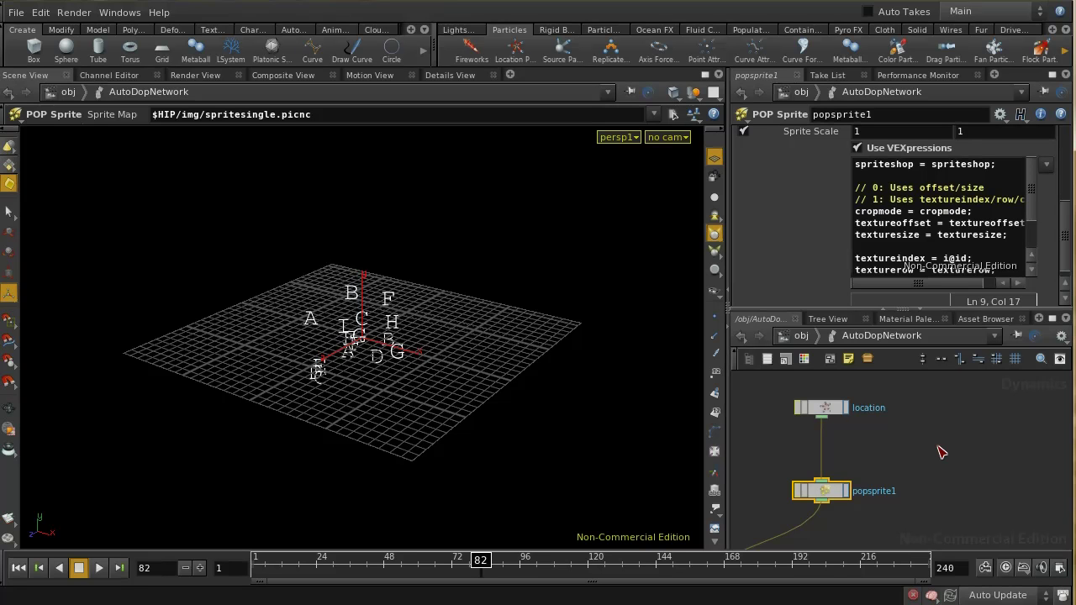
Add a new POP VOP node, popvop1, to the AutoDopNetwork
{"action": "key", "text": "Tab"}
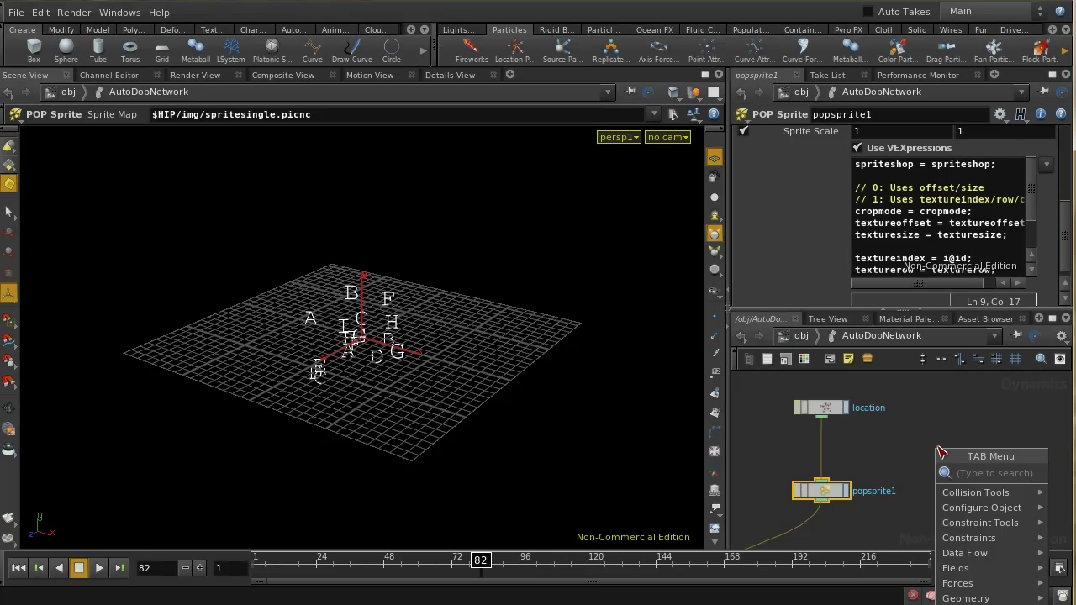
{"action": "mouse_move", "coordinate": [976, 604]}
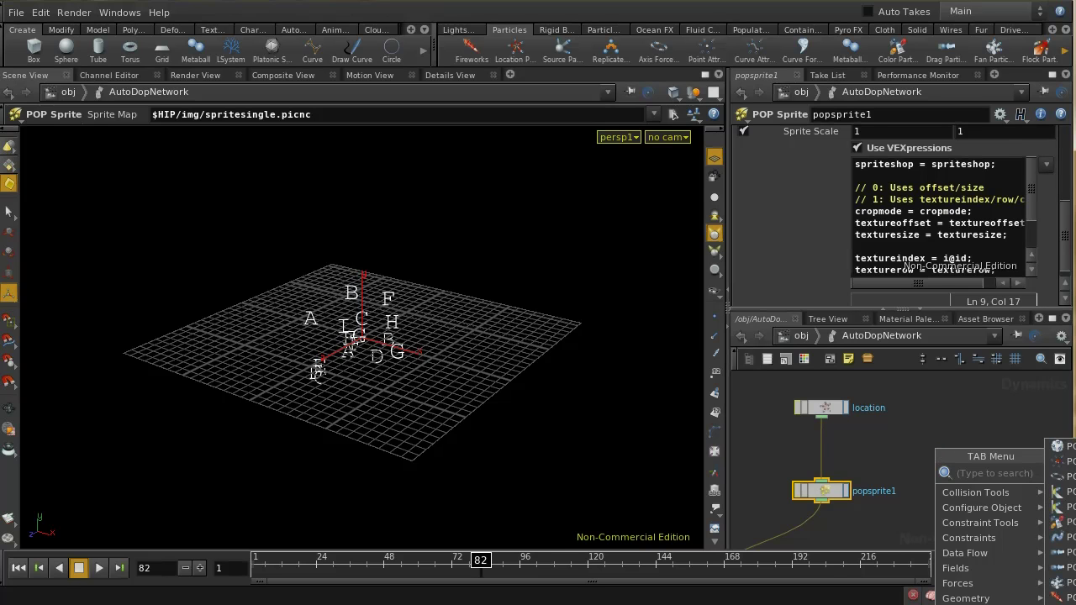
{"action": "left_click", "coordinate": [1061, 599]}
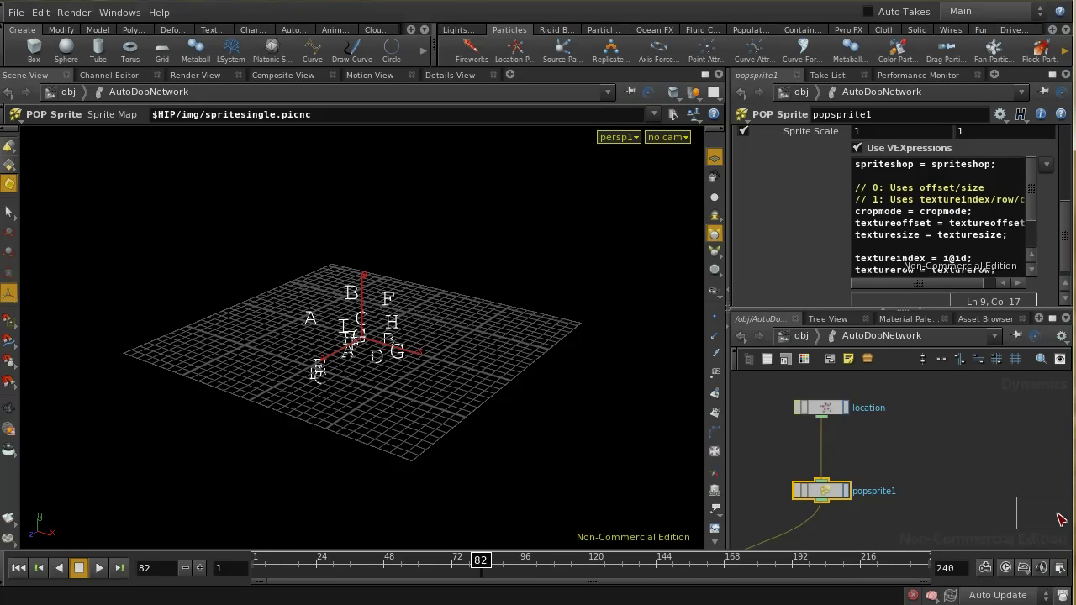
{"action": "left_click", "coordinate": [981, 441]}
Look inside popvop1 at its geometryvopglobal1 node, then return up to AutoDopNetwork
{"action": "double_click", "coordinate": [980, 441]}
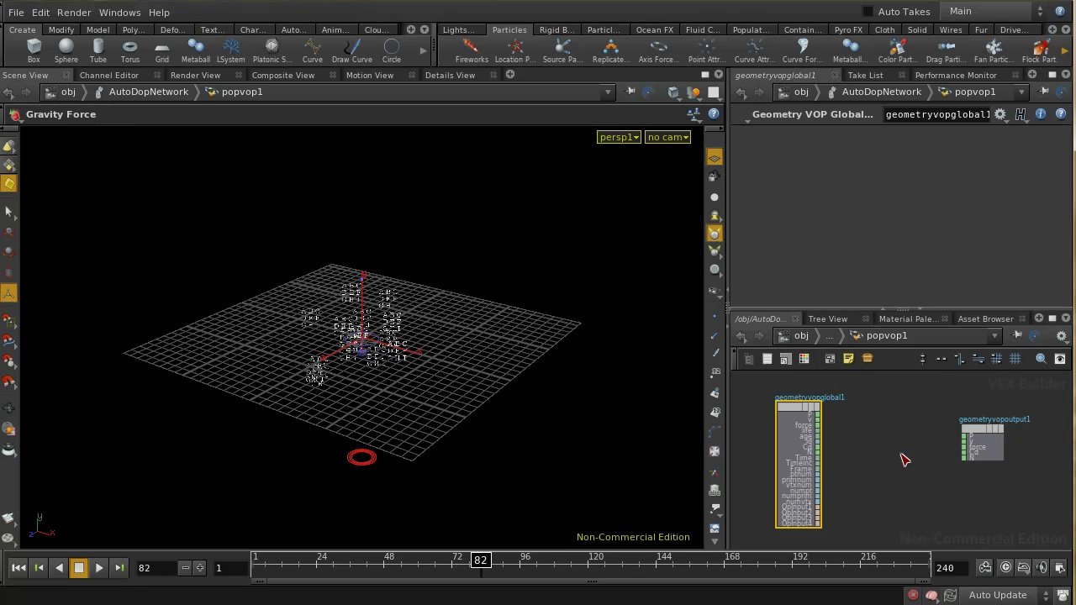
{"action": "scroll", "coordinate": [901, 457], "scroll_direction": "up", "scroll_amount": 5}
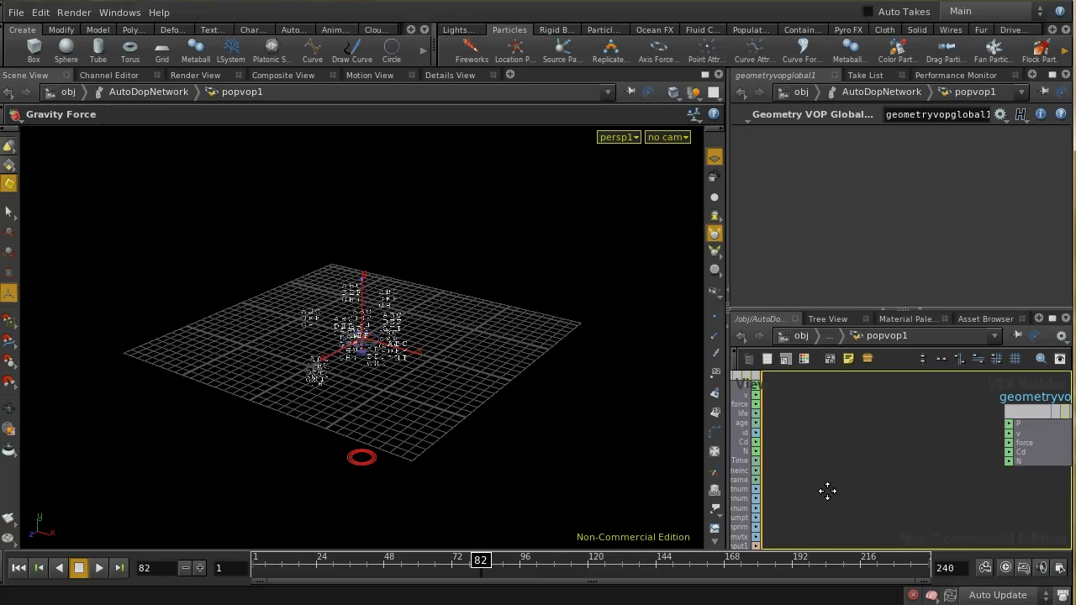
{"action": "middle_click_drag", "start_coordinate": [826, 493], "coordinate": [918, 489]}
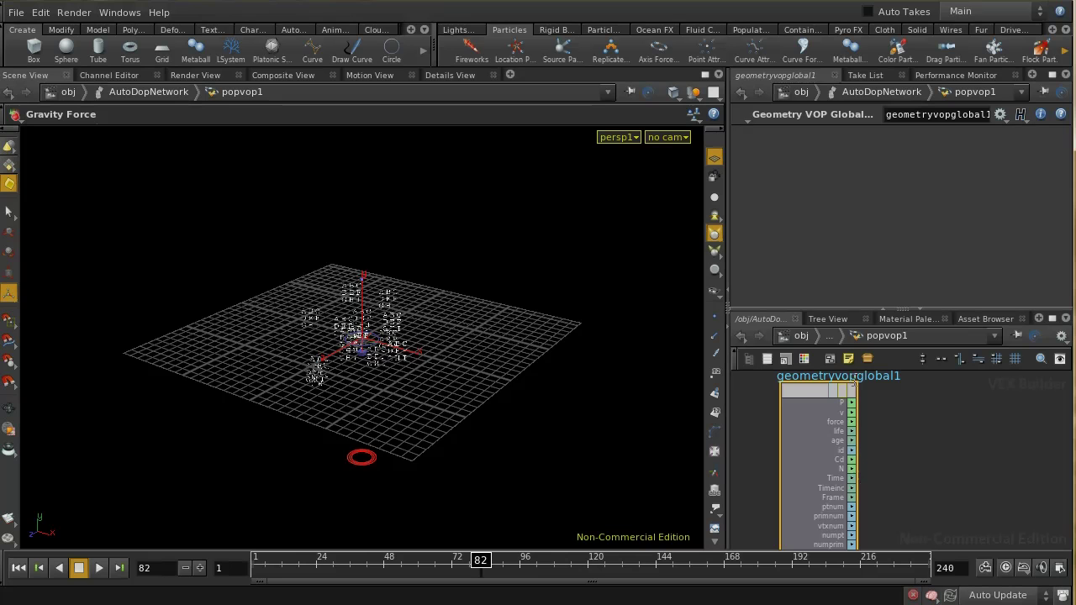
{"action": "key", "text": "u"}
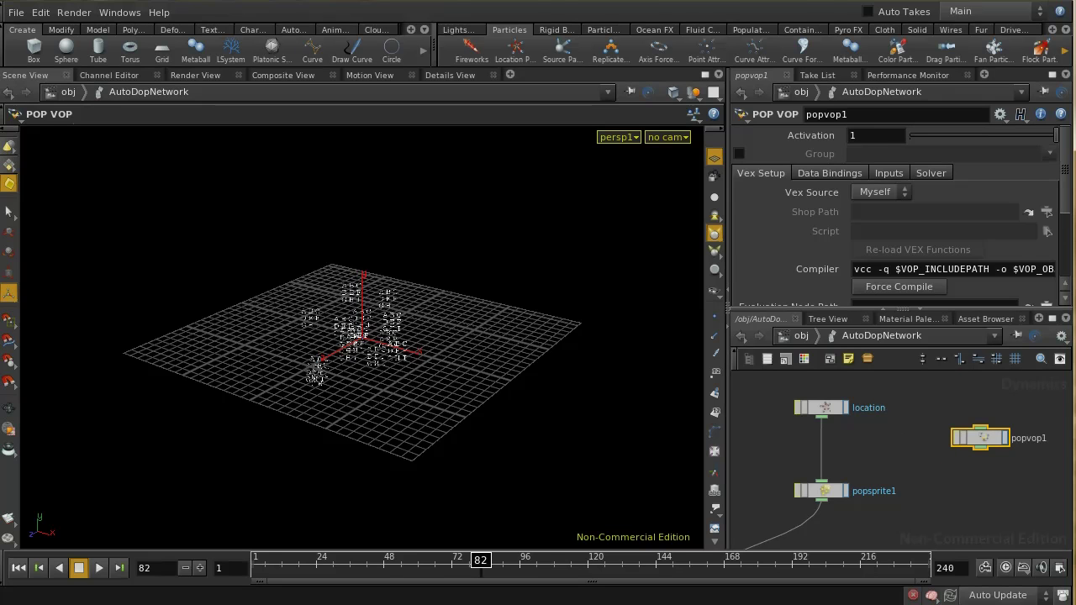
{"action": "scroll", "coordinate": [1069, 221], "scroll_direction": "down", "scroll_amount": 2}
{"action": "scroll", "coordinate": [1070, 222], "scroll_direction": "down", "scroll_amount": 2}
{"action": "scroll", "coordinate": [1070, 221], "scroll_direction": "up", "scroll_amount": 3}
With popsprite1 selected, rewind to frame 1 and step forward until sprites appear
{"action": "left_click", "coordinate": [822, 490]}
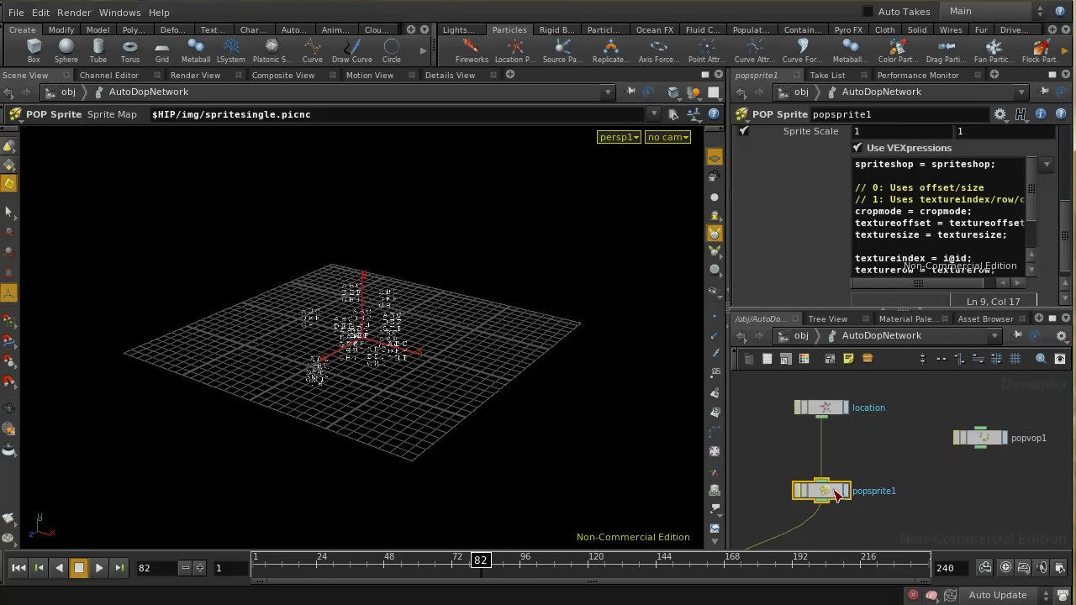
{"action": "scroll", "coordinate": [985, 235], "scroll_direction": "down", "scroll_amount": 2}
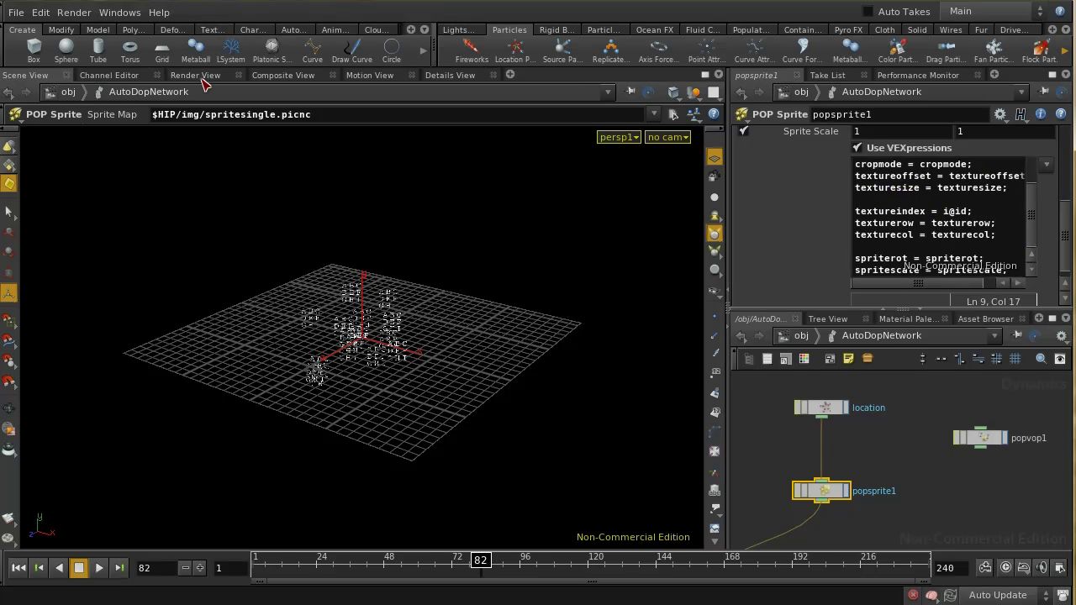
{"action": "left_click", "coordinate": [18, 570]}
{"action": "left_click", "coordinate": [199, 568]}
{"action": "left_click", "coordinate": [199, 568]}
{"action": "left_click", "coordinate": [199, 569]}
{"action": "left_click", "coordinate": [199, 568]}
{"action": "left_click", "coordinate": [199, 568]}
{"action": "left_click", "coordinate": [199, 568]}
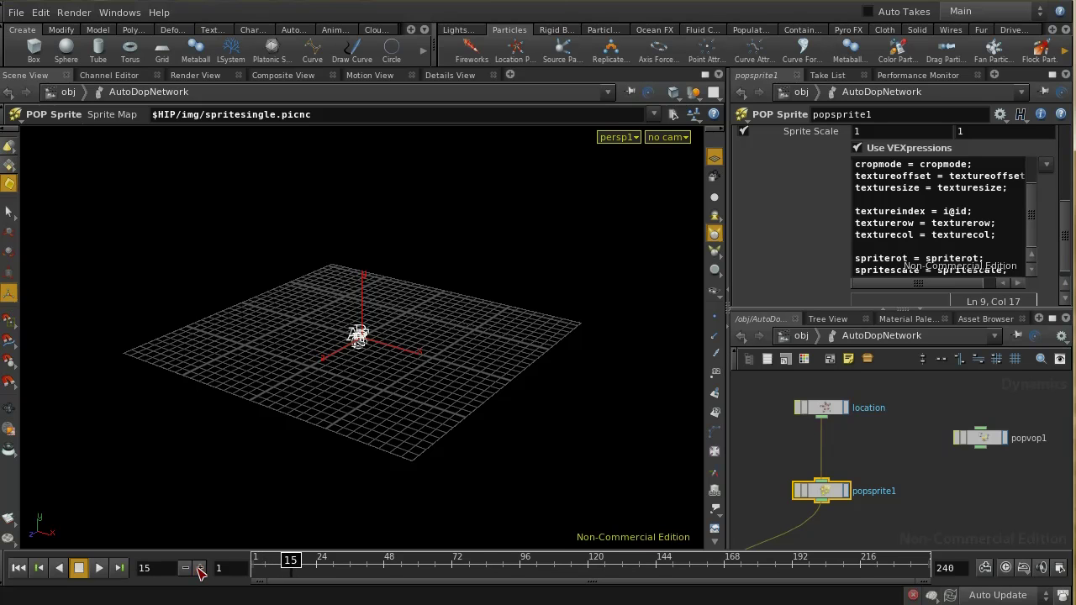
Render a Mantra IPR preview of the overlapping letter sprites at frame 15
{"action": "left_click", "coordinate": [195, 75]}
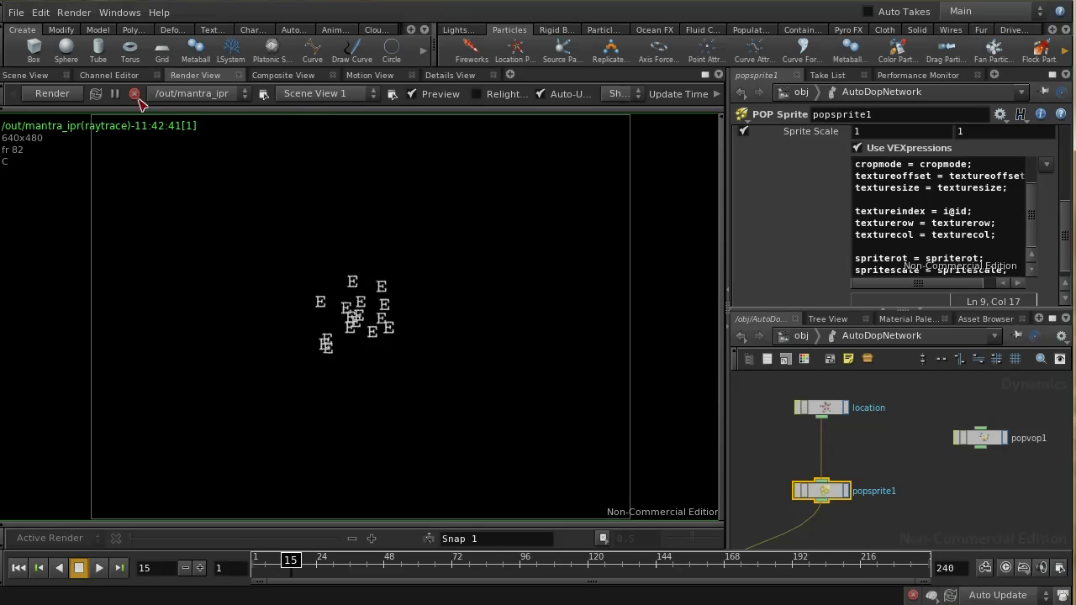
{"action": "left_click", "coordinate": [52, 94]}
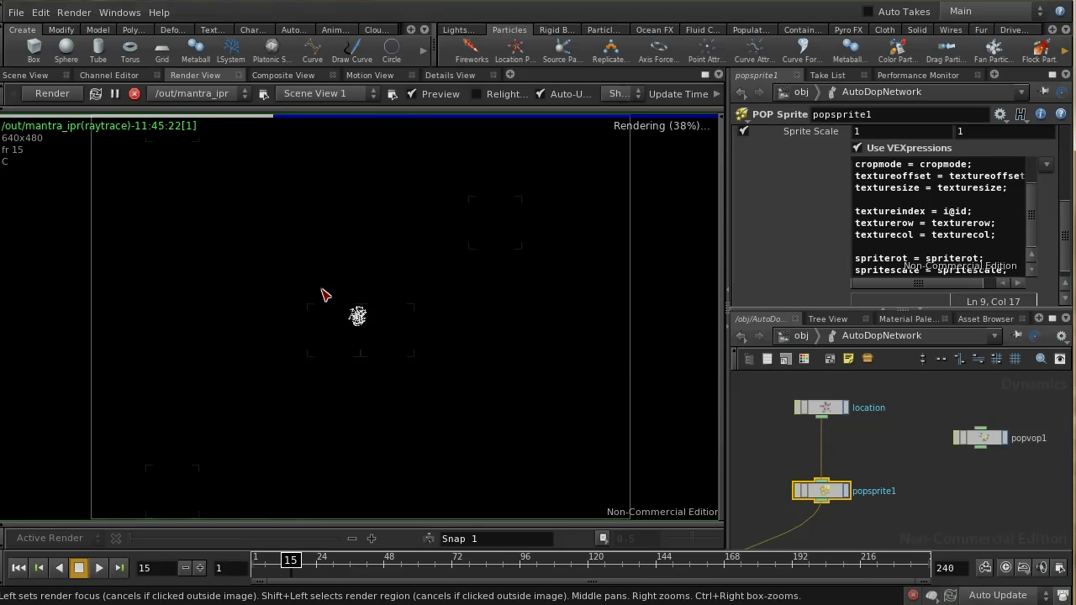
{"action": "left_click", "coordinate": [20, 75]}
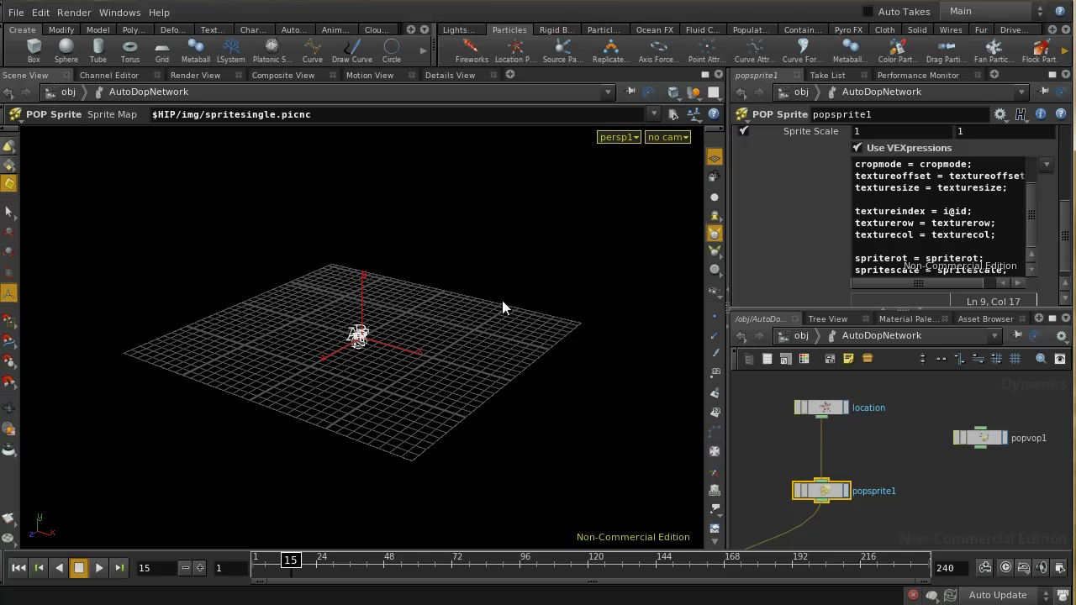
{"action": "scroll", "coordinate": [502, 300], "scroll_direction": "up", "scroll_amount": 5}
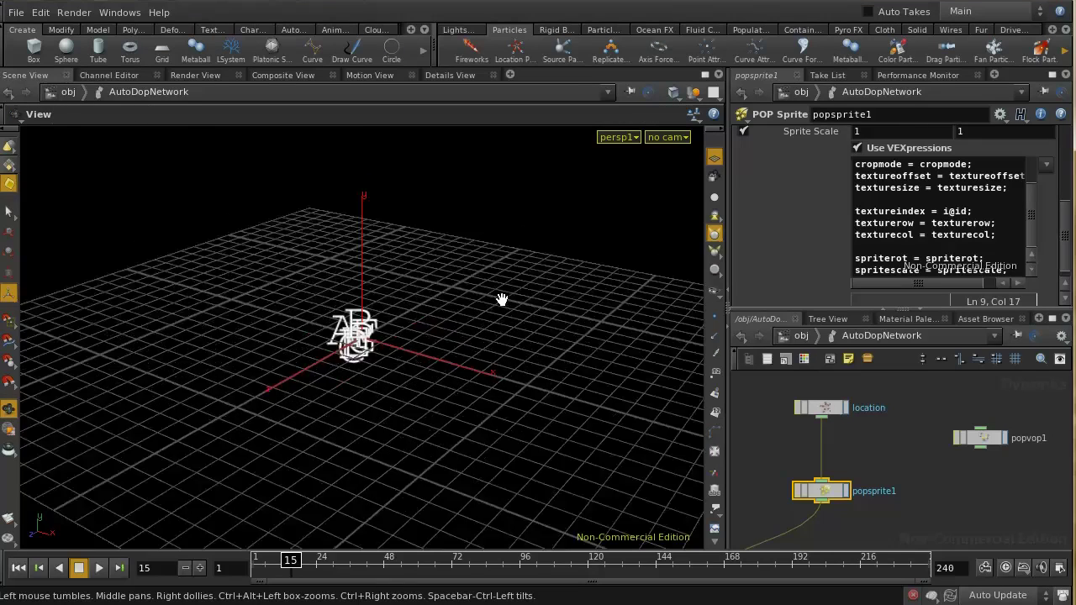
{"action": "scroll", "coordinate": [502, 300], "scroll_direction": "up", "scroll_amount": 3}
{"action": "key", "text": "Return"}
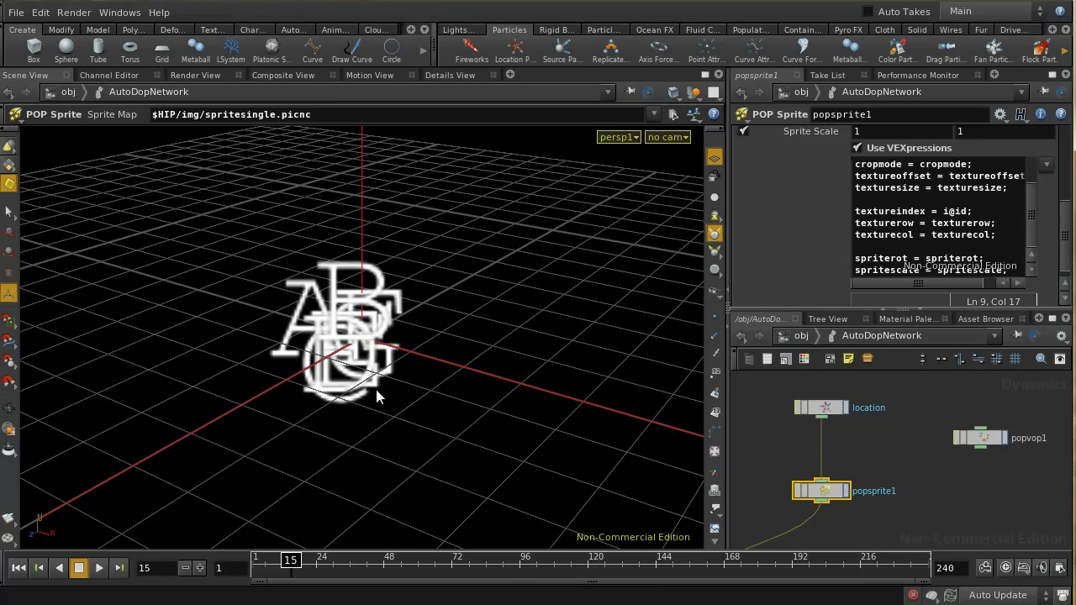
{"action": "left_click", "coordinate": [195, 75]}
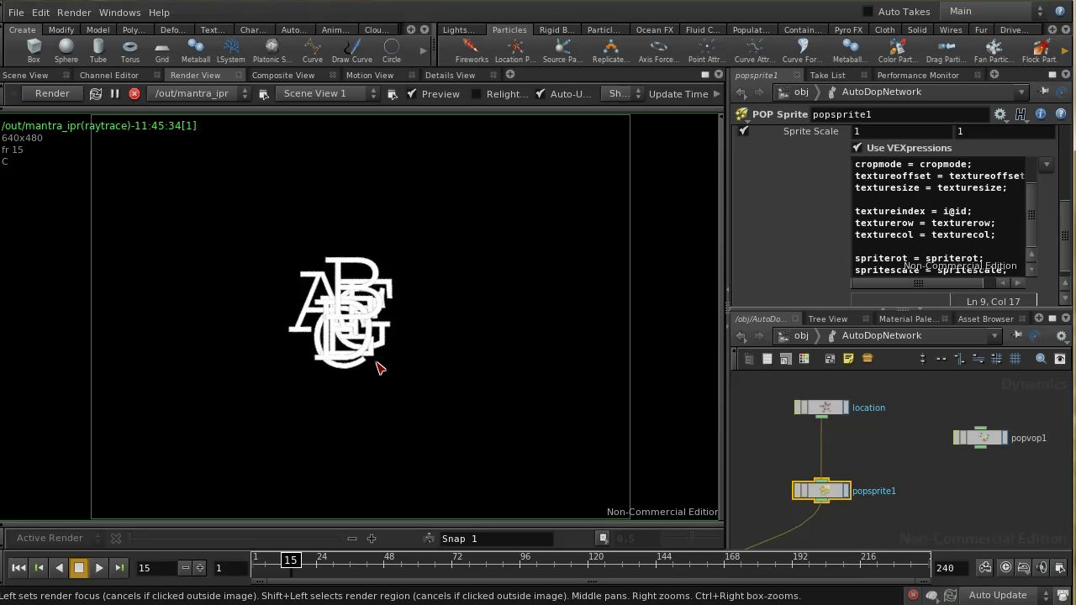
Set the location emitter's Const. Activation to $FF < 24
{"action": "left_click", "coordinate": [832, 412]}
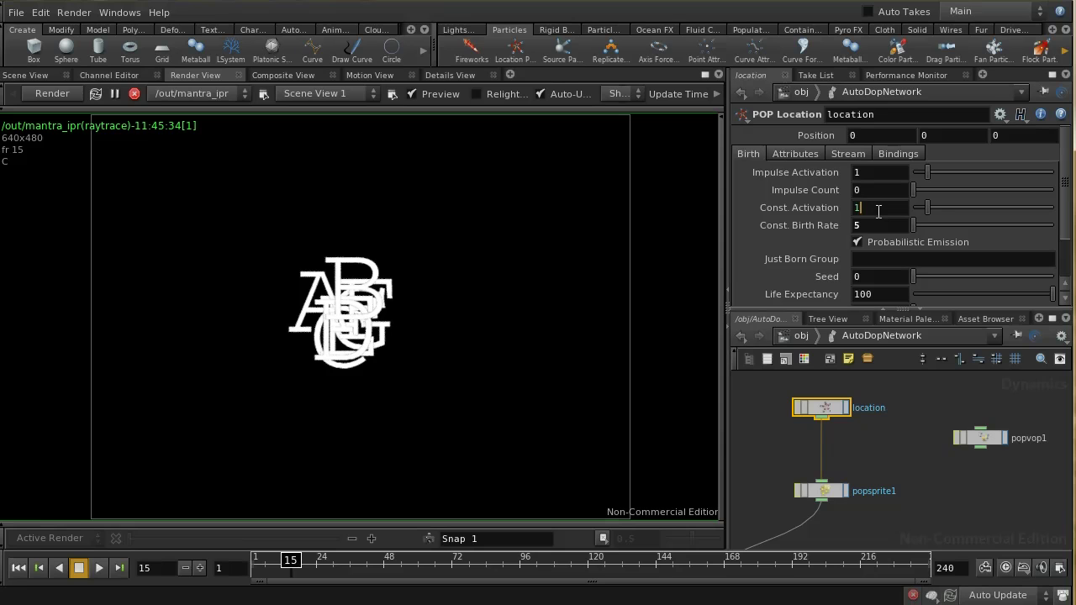
{"action": "key", "text": "BackSpace"}
{"action": "type", "text": "$FF < 24"}
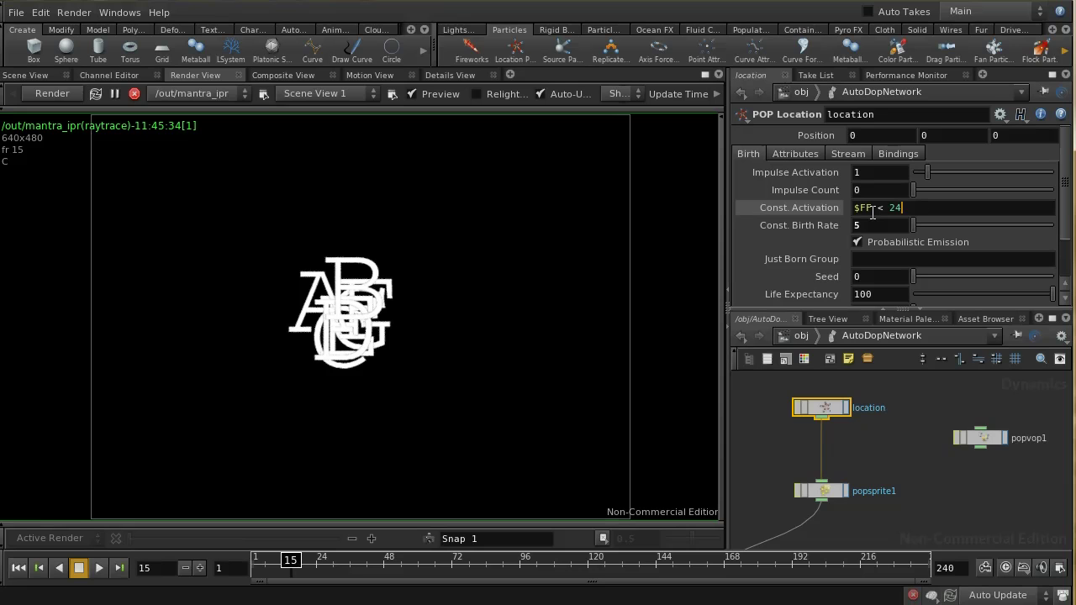
{"action": "key", "text": "Return"}
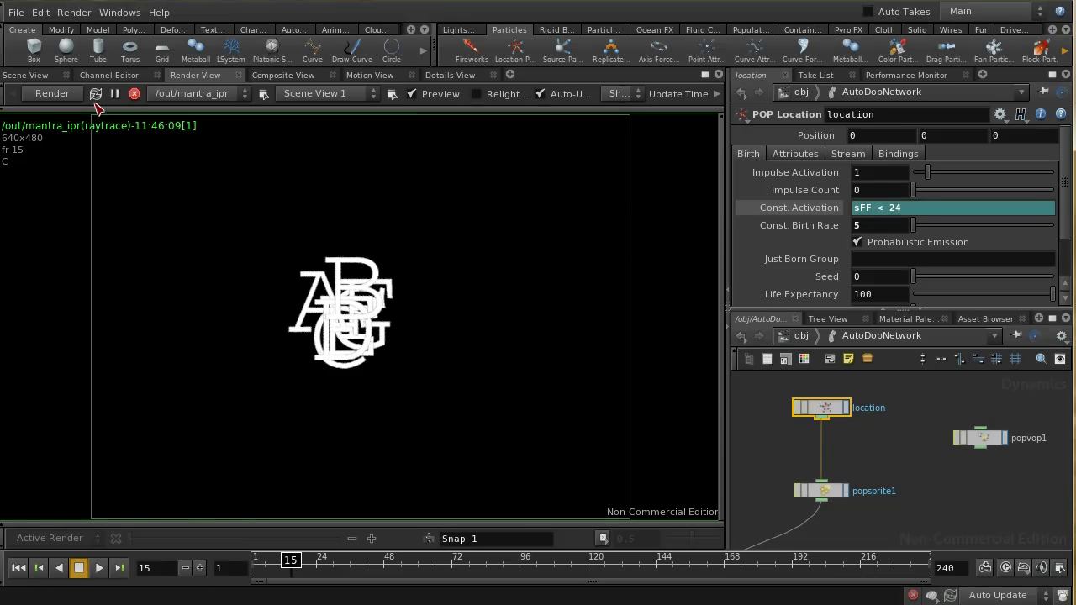
Play the simulation from frame 1, stop at frame 58, and orbit around the scattered letters
{"action": "left_click", "coordinate": [27, 75]}
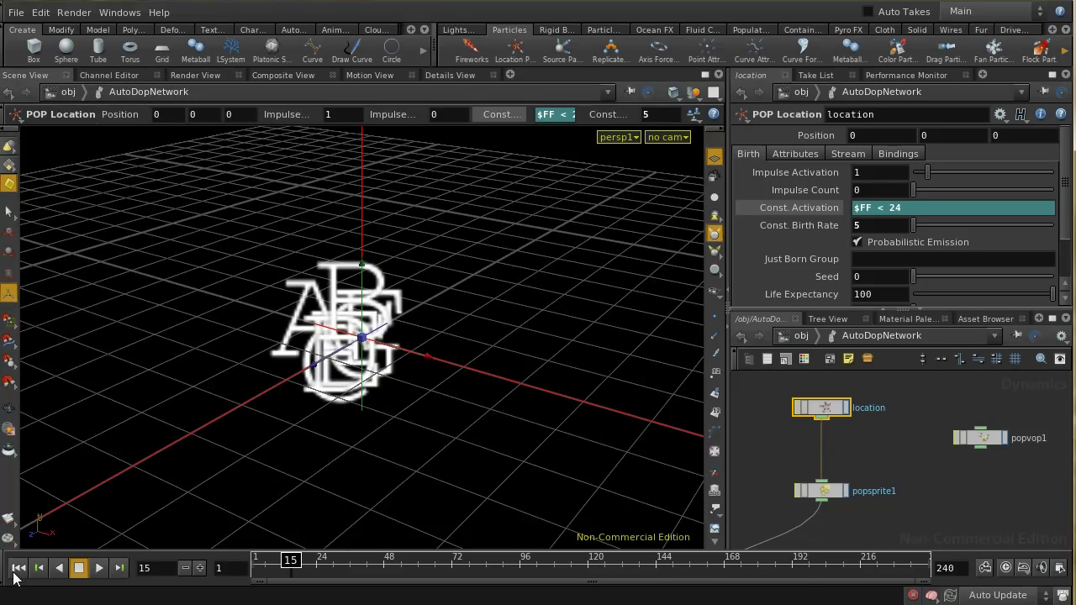
{"action": "left_click", "coordinate": [19, 568]}
{"action": "left_click", "coordinate": [98, 568]}
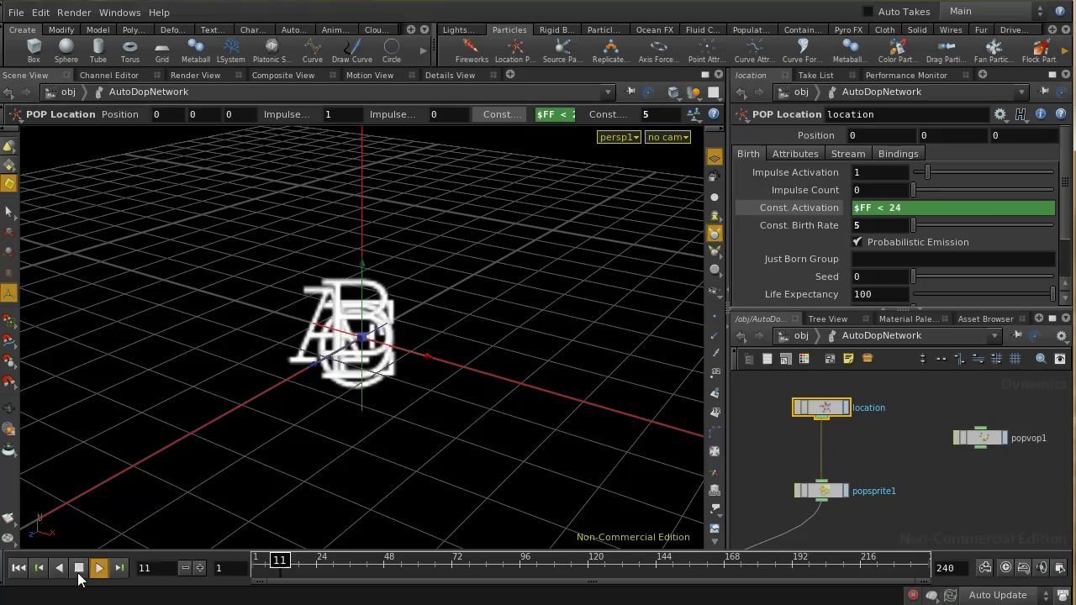
{"action": "left_click", "coordinate": [79, 570]}
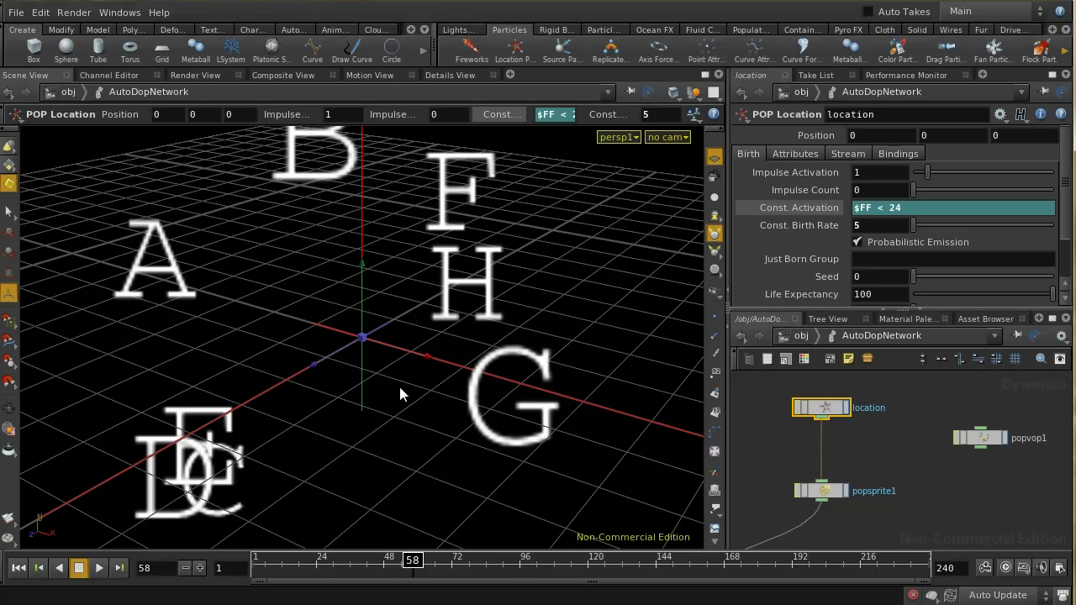
{"action": "key", "text": "Escape"}
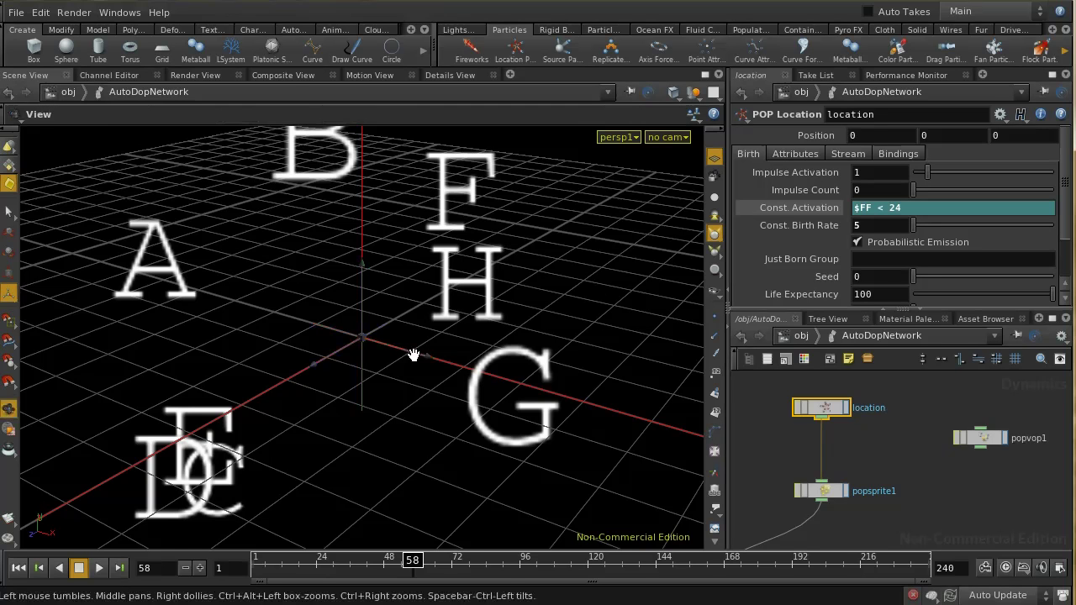
{"action": "left_click_drag", "start_coordinate": [414, 356], "coordinate": [413, 342]}
{"action": "key", "text": "Return"}
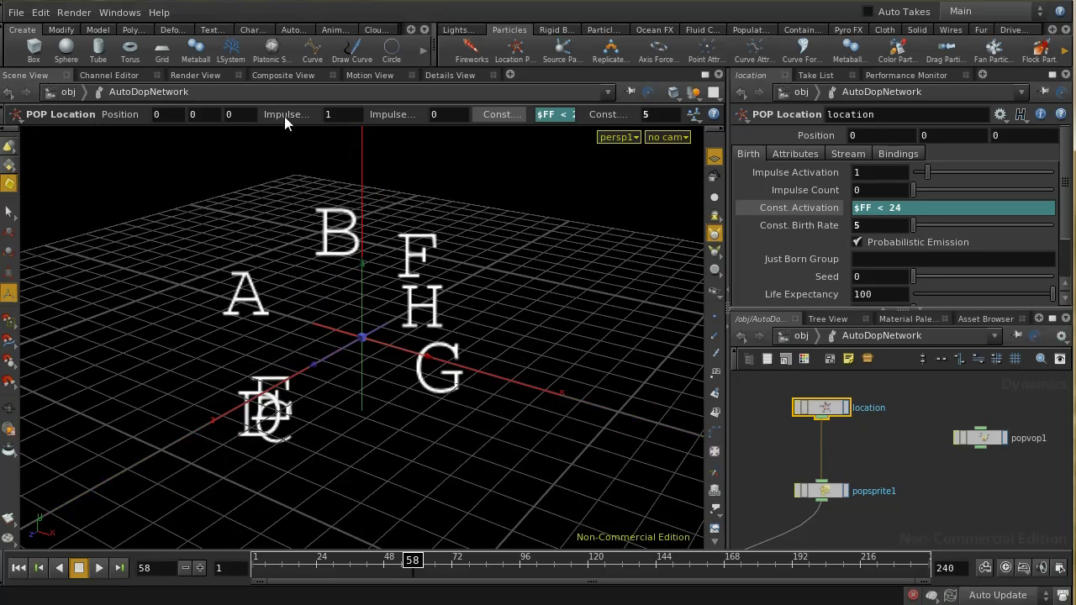
Preview the scattered letters in Render View, then go back to Scene View
{"action": "left_click", "coordinate": [195, 75]}
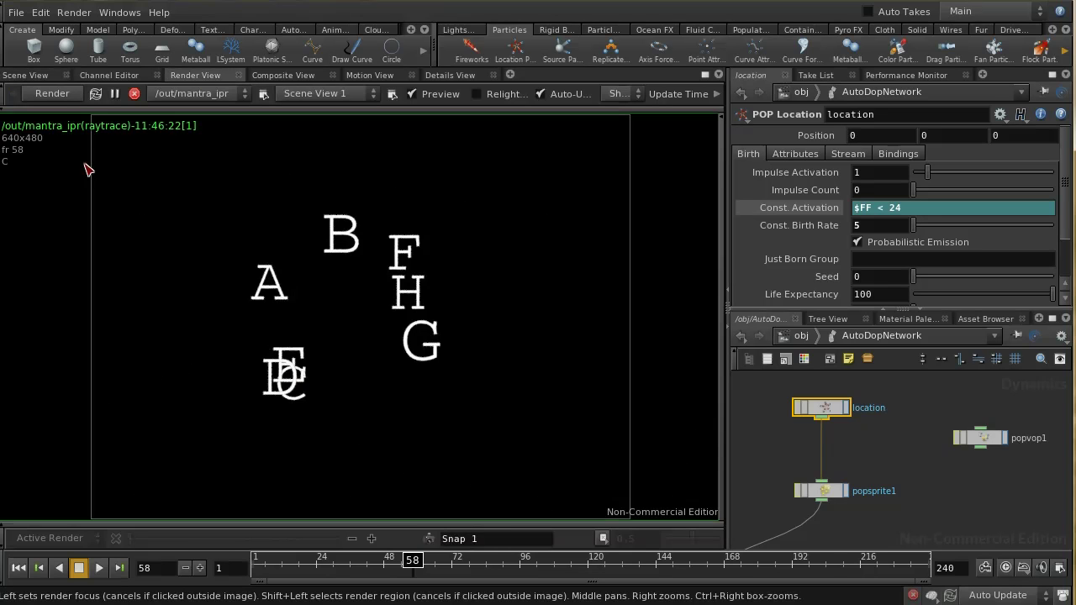
{"action": "left_click", "coordinate": [23, 75]}
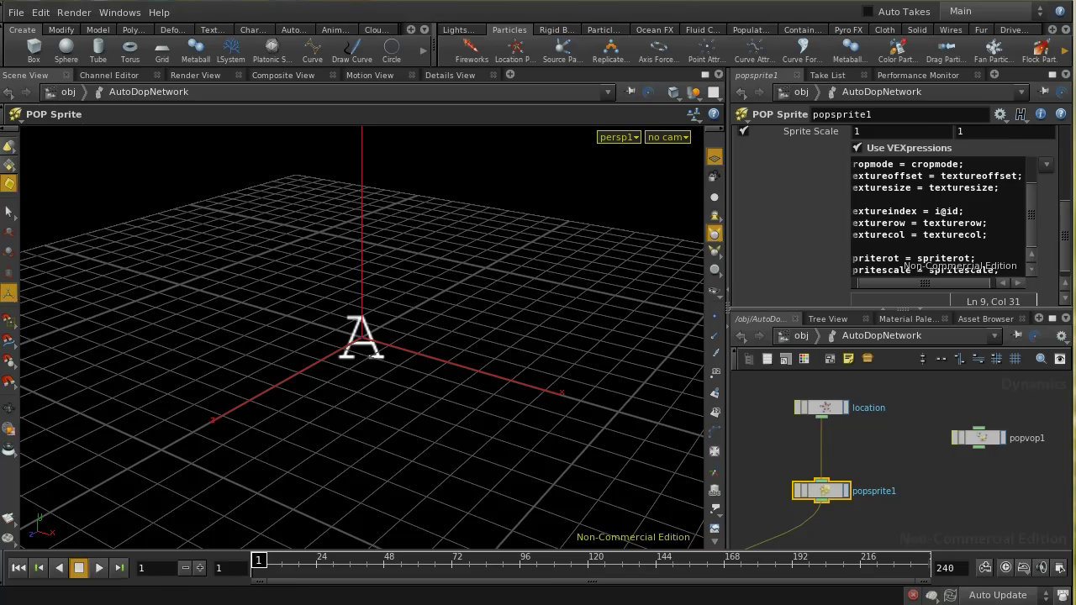
{"action": "double_click", "coordinate": [991, 445]}
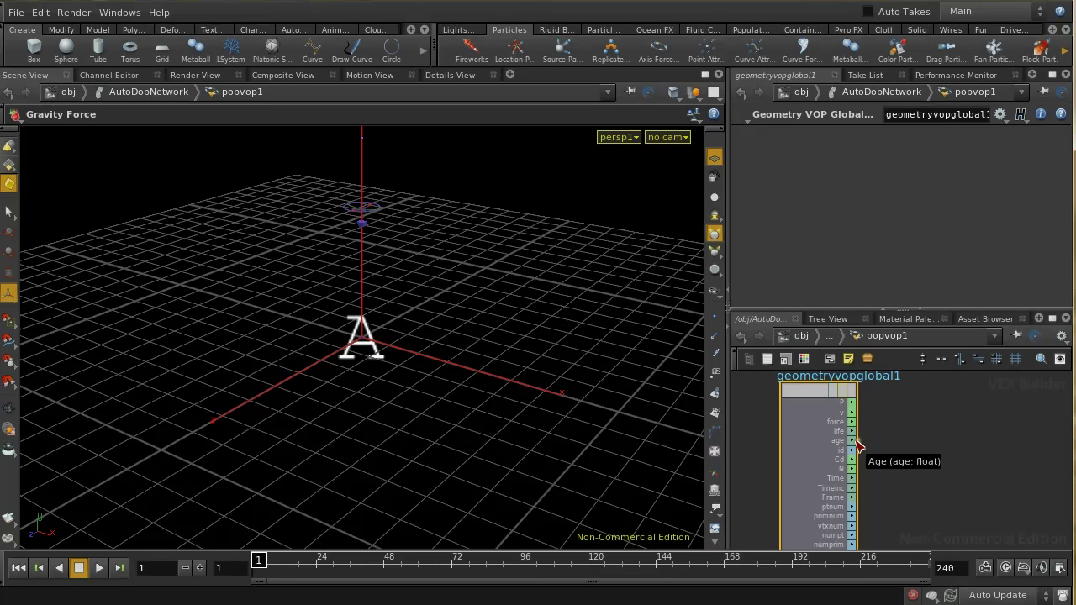
{"action": "left_click", "coordinate": [830, 337]}
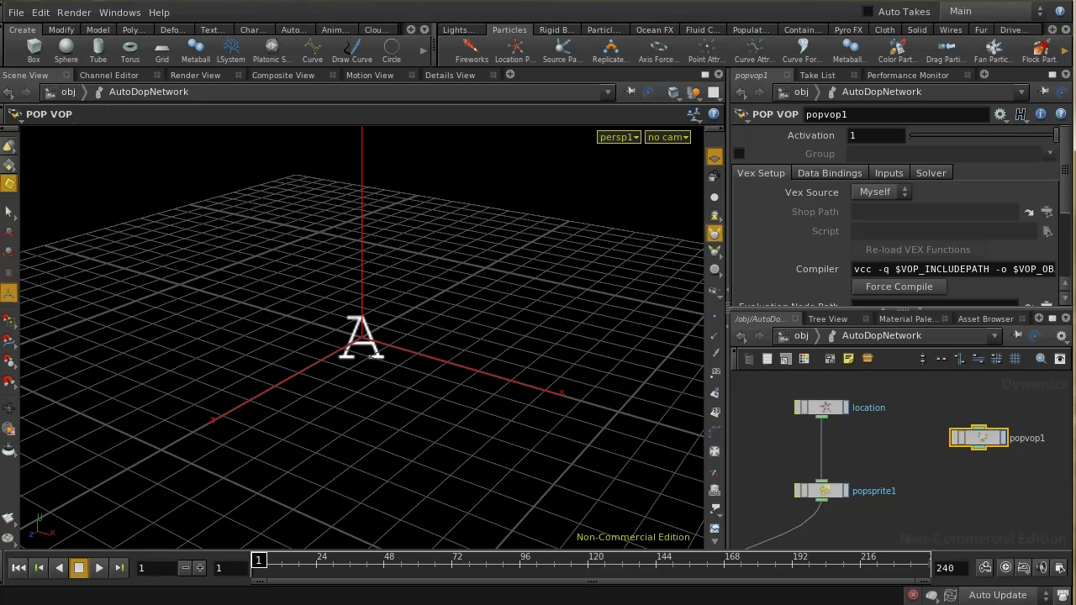
{"action": "mouse_move", "coordinate": [1071, 188]}
{"action": "left_mouse_down"}
{"action": "mouse_move", "coordinate": [1069, 257]}
{"action": "mouse_move", "coordinate": [1069, 187]}
{"action": "left_mouse_up"}
{"action": "left_click", "coordinate": [823, 491]}
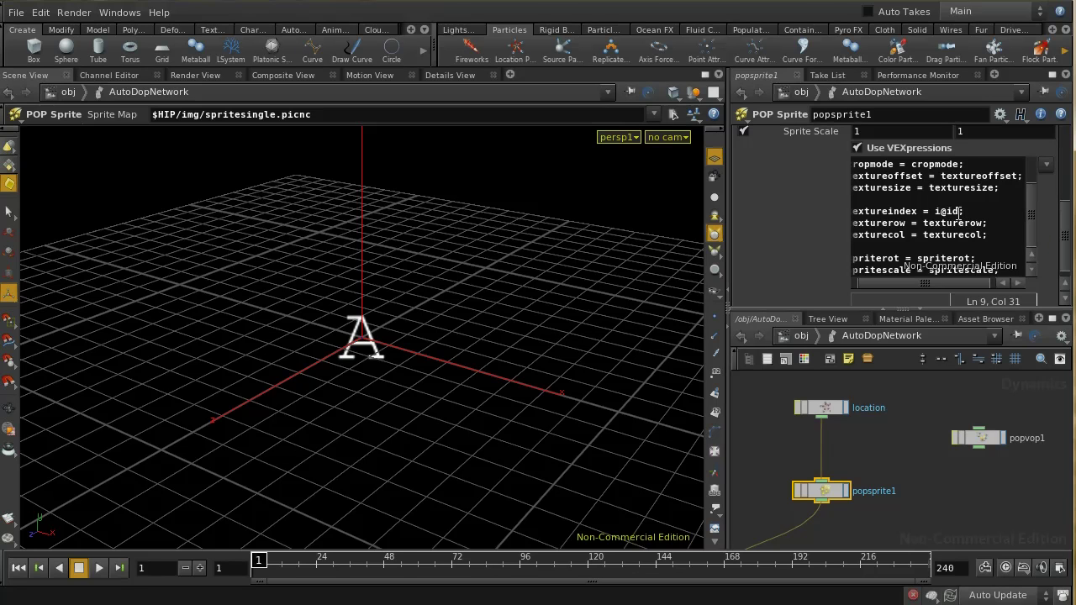
{"action": "left_click", "coordinate": [960, 211]}
{"action": "key", "text": "BackSpace"}
{"action": "key", "text": "BackSpace"}
{"action": "type", "text": "age"}
{"action": "left_click", "coordinate": [940, 211]}
{"action": "key", "text": "BackSpace"}
{"action": "type", "text": "floor("}
{"action": "left_click", "coordinate": [989, 211]}
{"action": "type", "text": ")"}
{"action": "left_click", "coordinate": [993, 211]}
{"action": "type", "text": "* 3"}
{"action": "left_click_drag", "start_coordinate": [200, 570], "coordinate": [202, 574]}
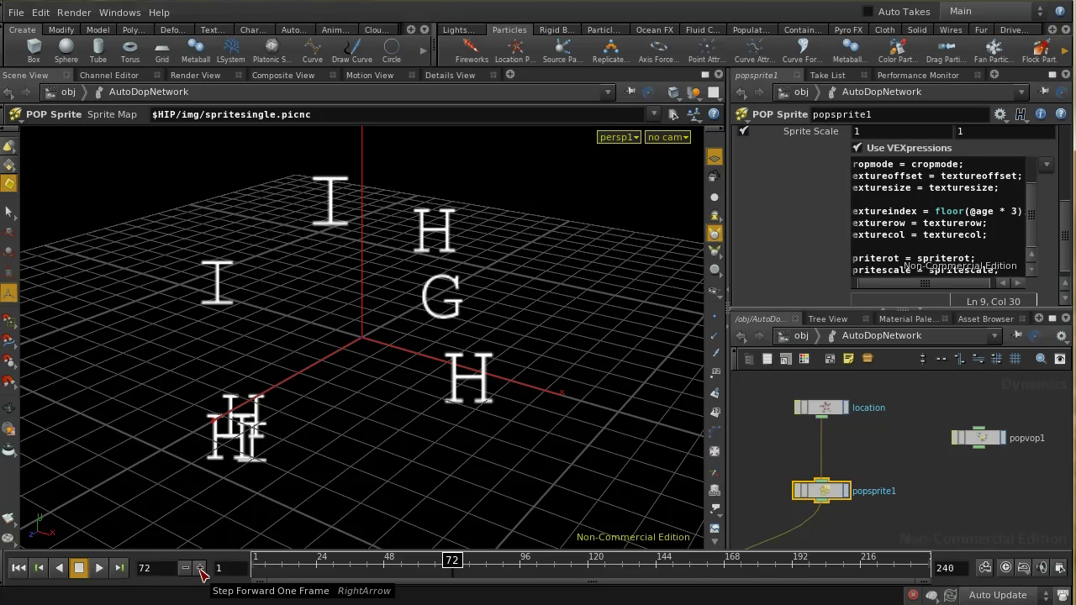